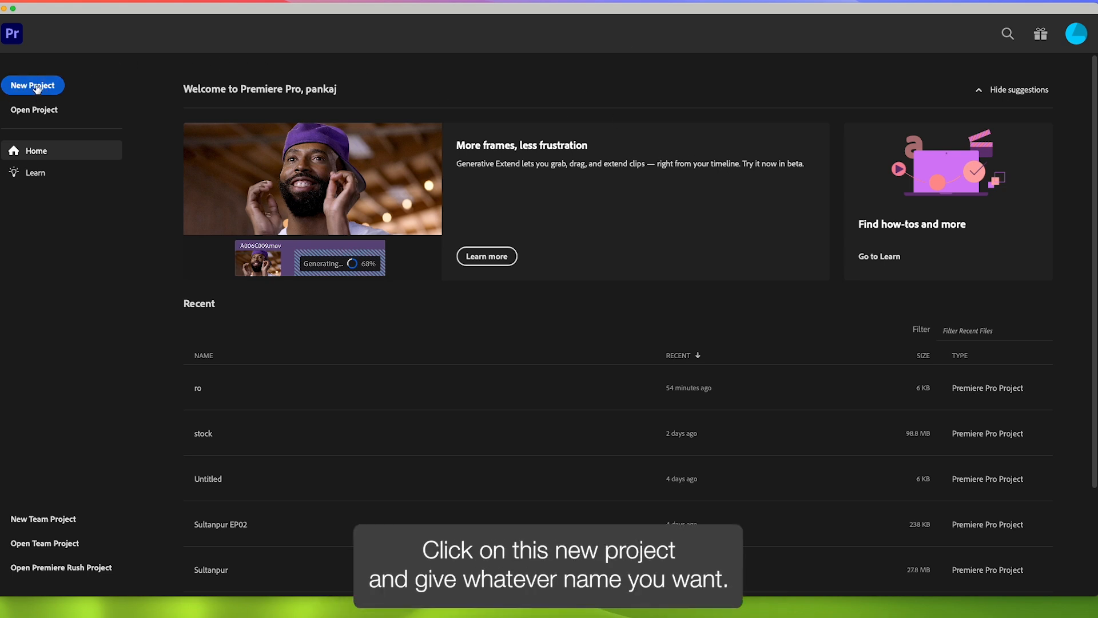
# - Choose New Project on the Premiere Pro Home screen to open the New Project dialog
pyautogui.click(36, 87)
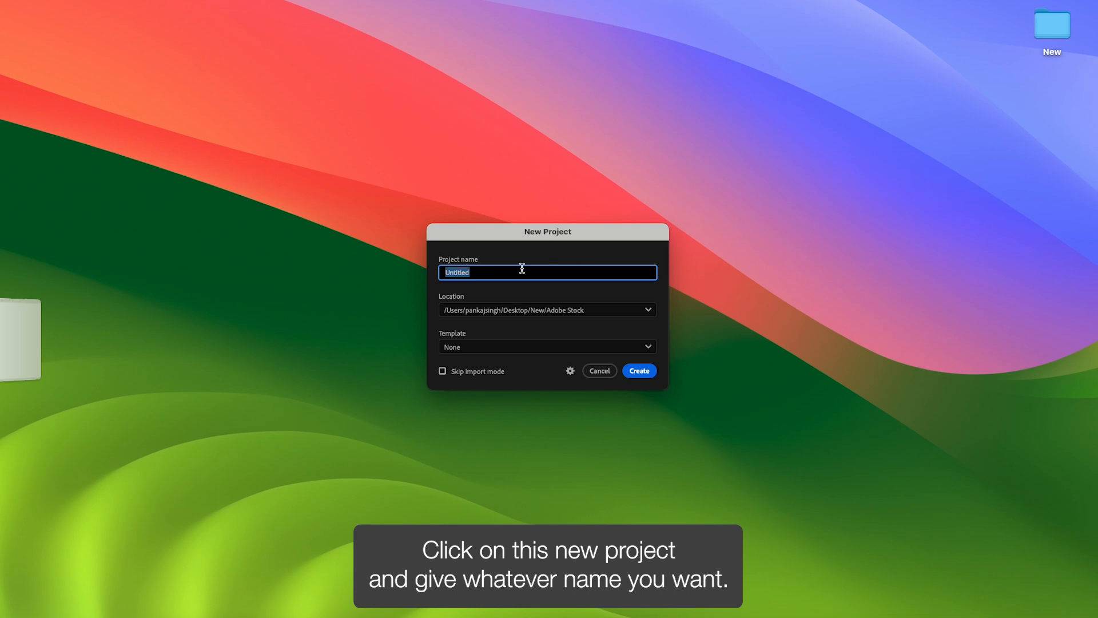
# - Create a project named Intro in place of Untitled, skipping the media import
pyautogui.press('BackSpace')
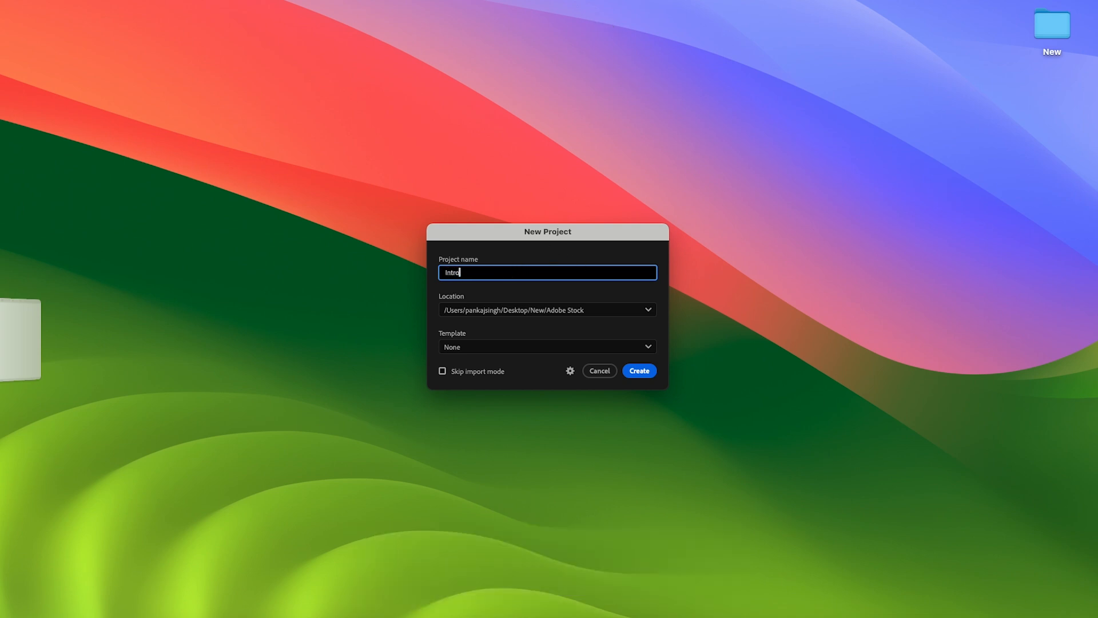
pyautogui.click(639, 371)
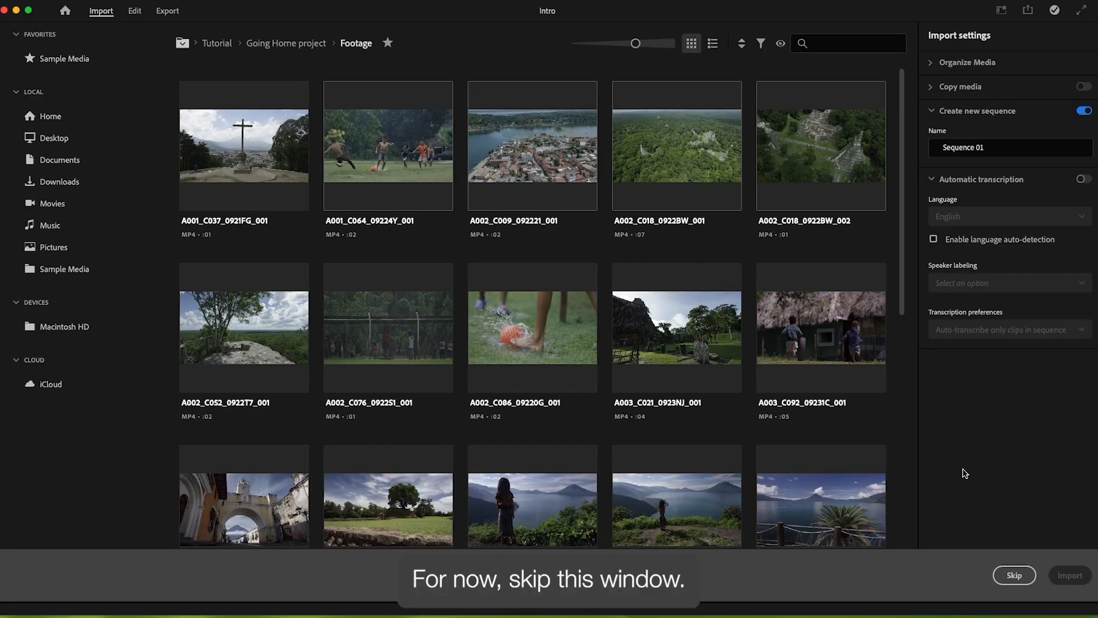
pyautogui.click(1014, 576)
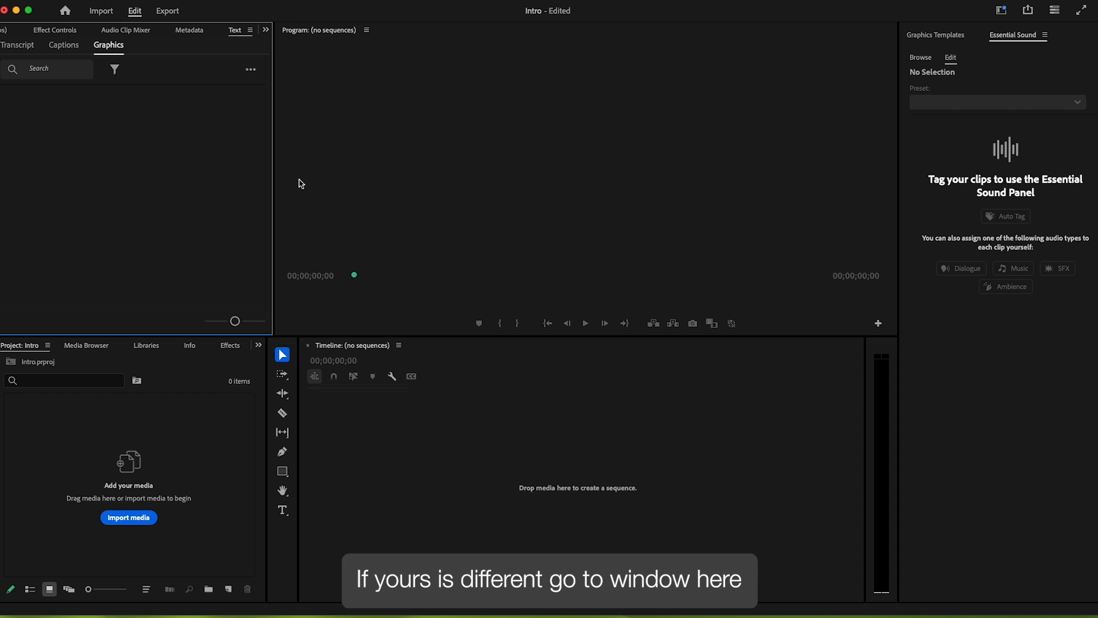
pyautogui.click(329, 1)
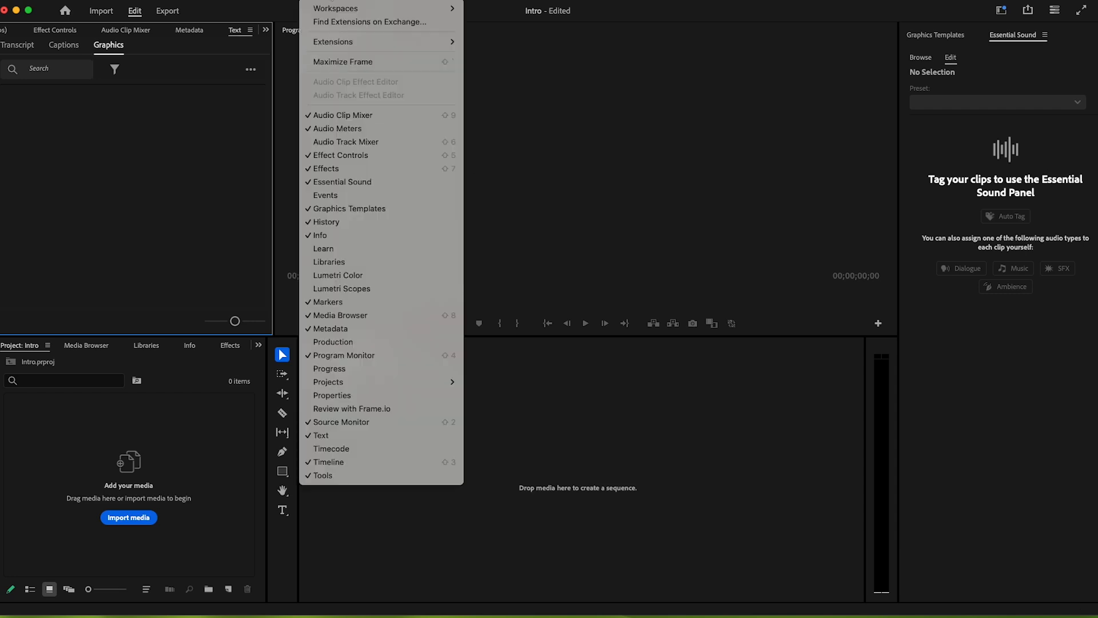
pyautogui.moveTo(332, 12)
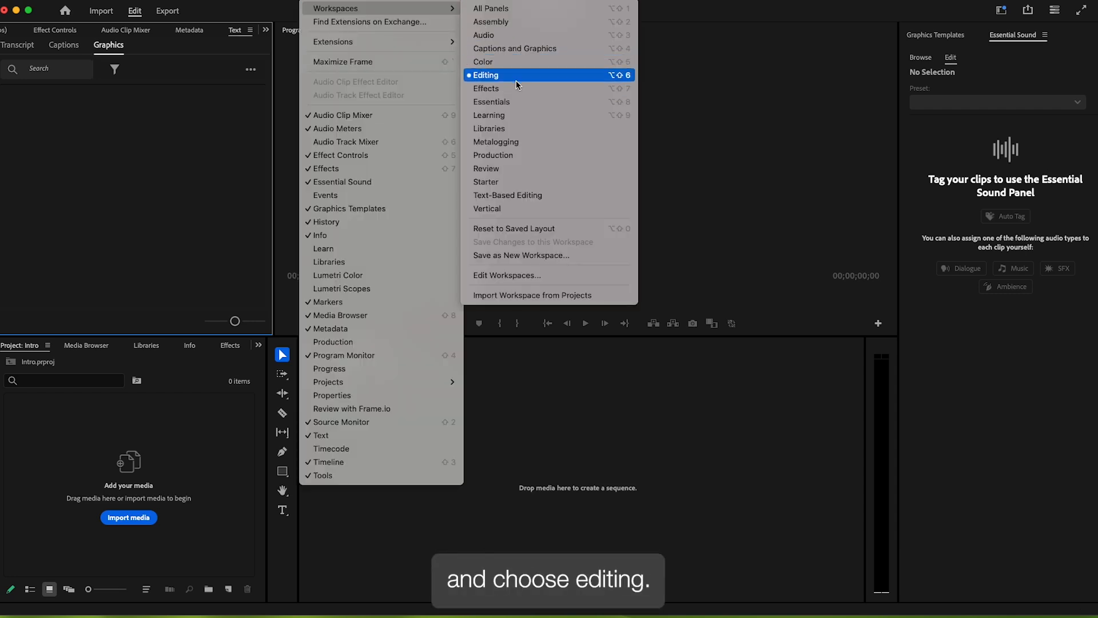
pyautogui.click(486, 75)
pyautogui.click(86, 382)
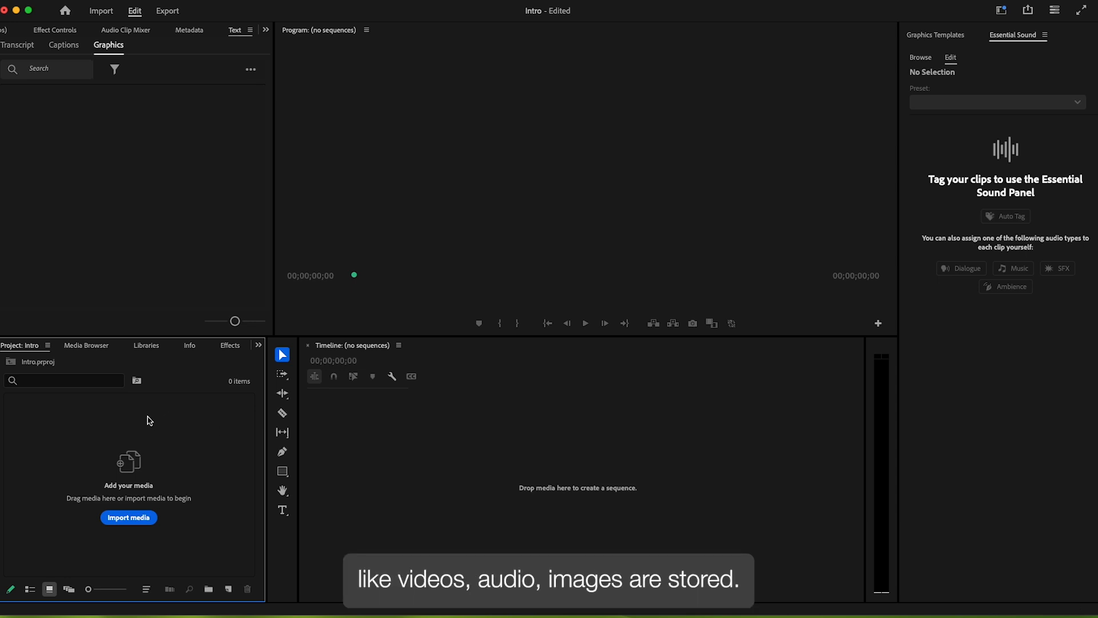
pyautogui.click(484, 412)
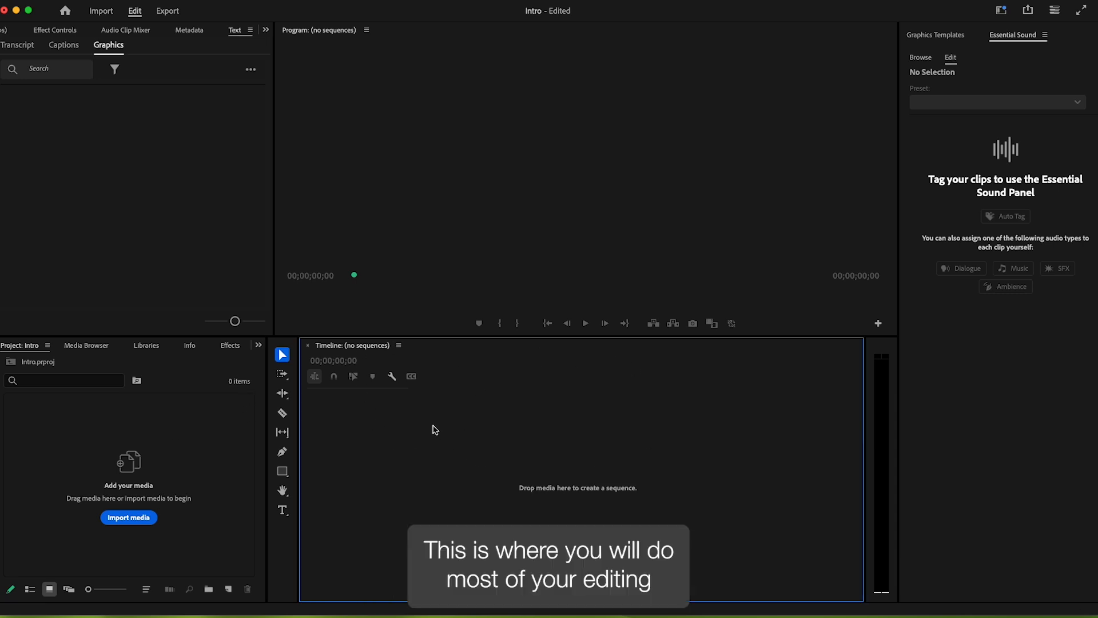
pyautogui.click(473, 219)
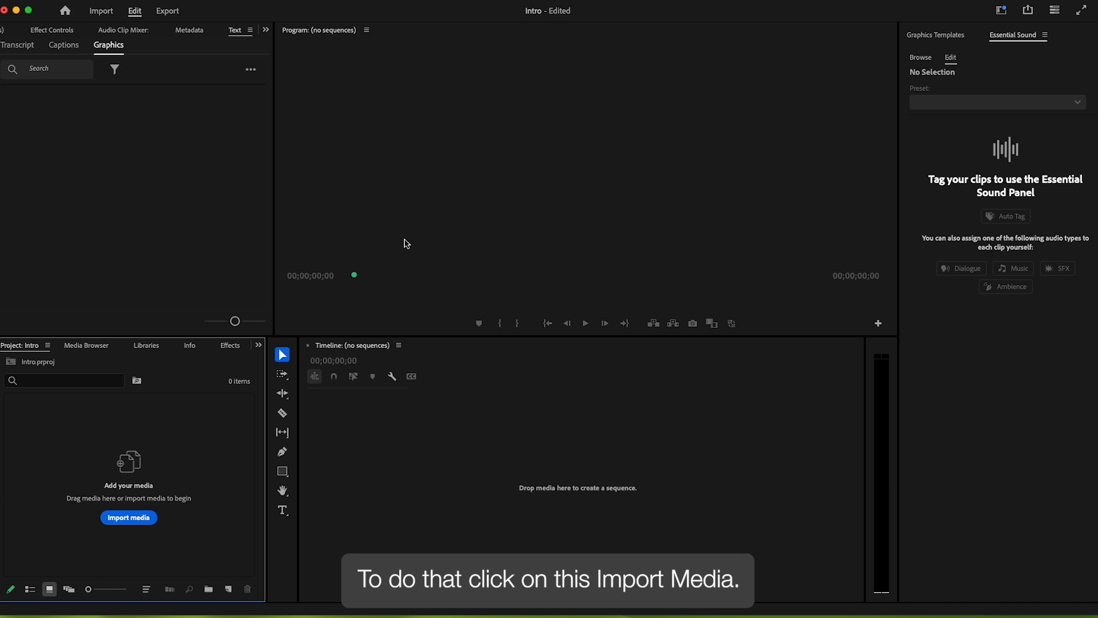
# - Bring Finder on screen at the Introduction to Premiere Pro folder
pyautogui.click(55, 3)
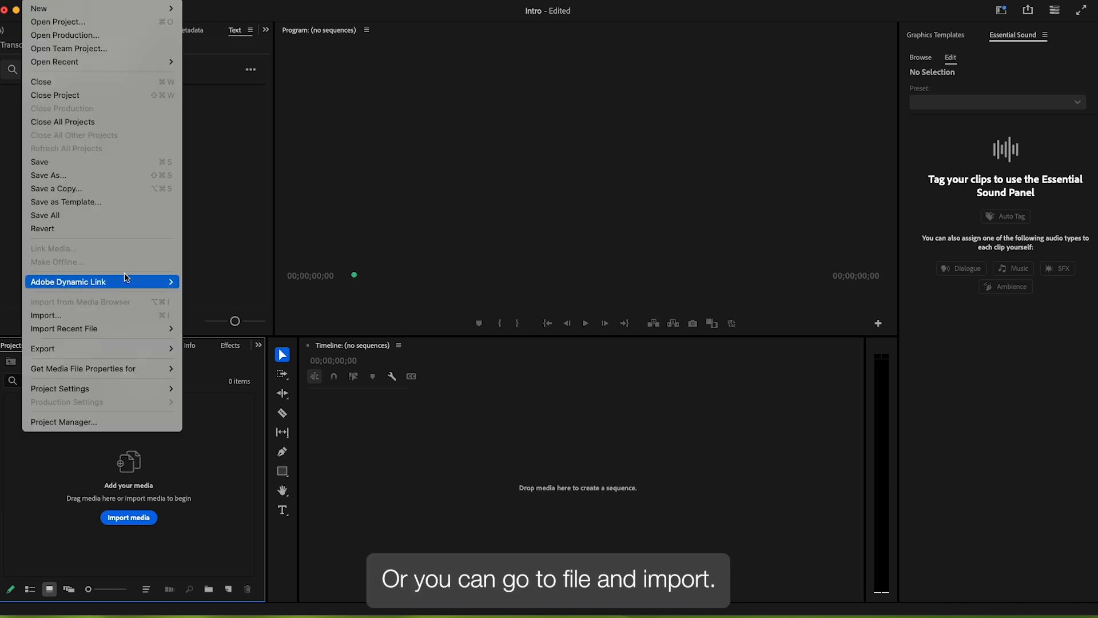
pyautogui.click(222, 406)
pyautogui.moveTo(2, 354)
pyautogui.moveTo(1, 356); pyautogui.dragTo(383, 245)
pyautogui.click(427, 200)
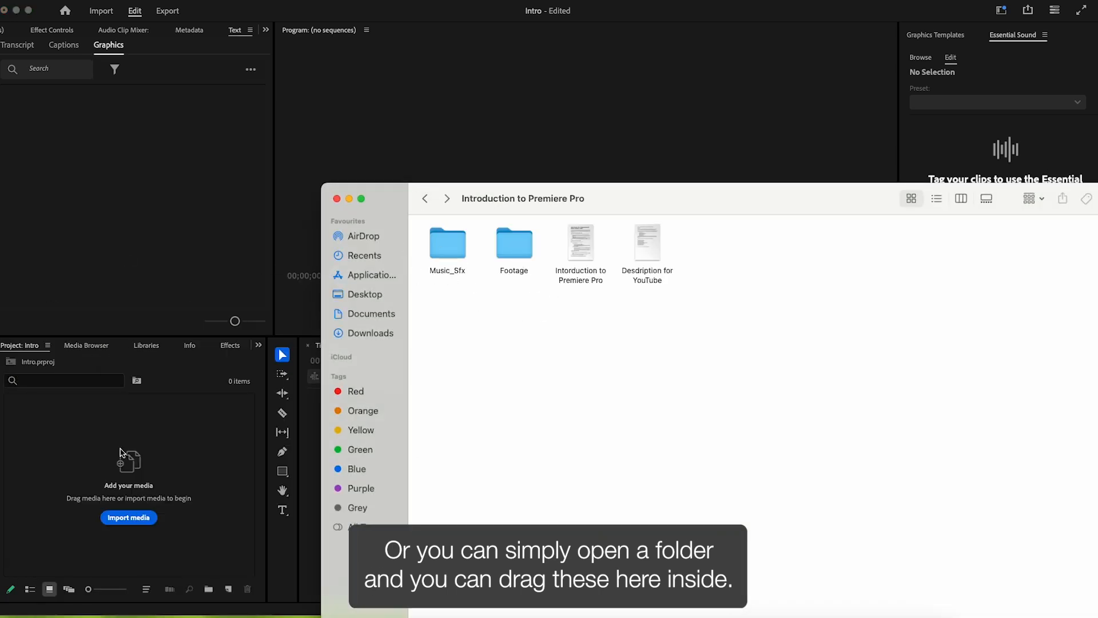
# - Check the Footage and Music_Sfx folders, then drag both into the Project panel as bins
pyautogui.moveTo(545, 303); pyautogui.dragTo(448, 261)
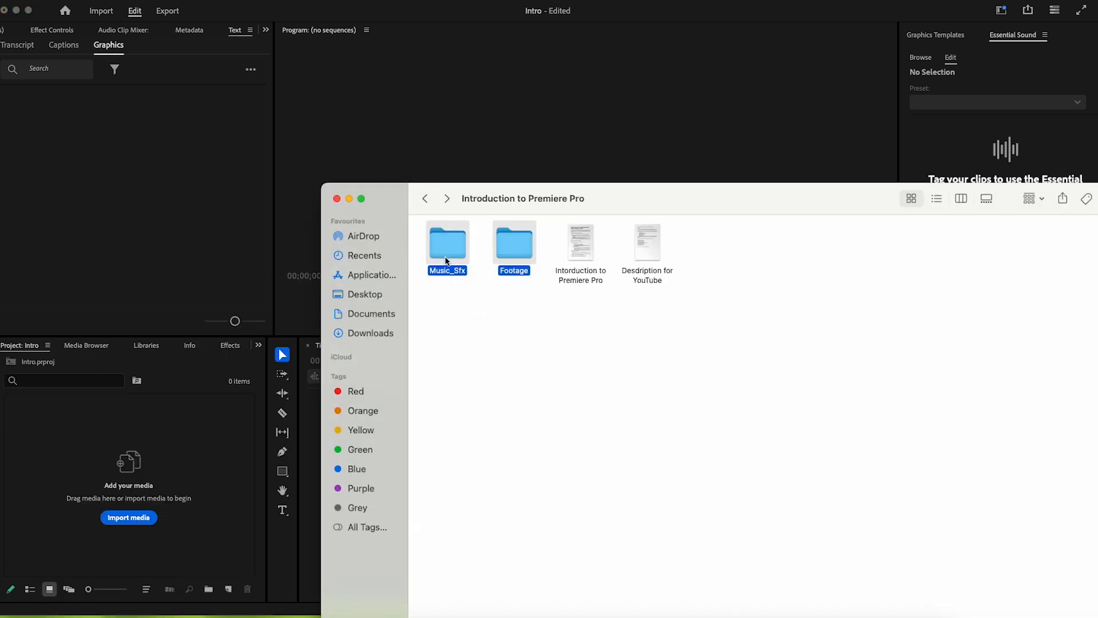
pyautogui.click(497, 306)
pyautogui.doubleClick(517, 243)
pyautogui.click(425, 198)
pyautogui.doubleClick(446, 243)
pyautogui.click(426, 198)
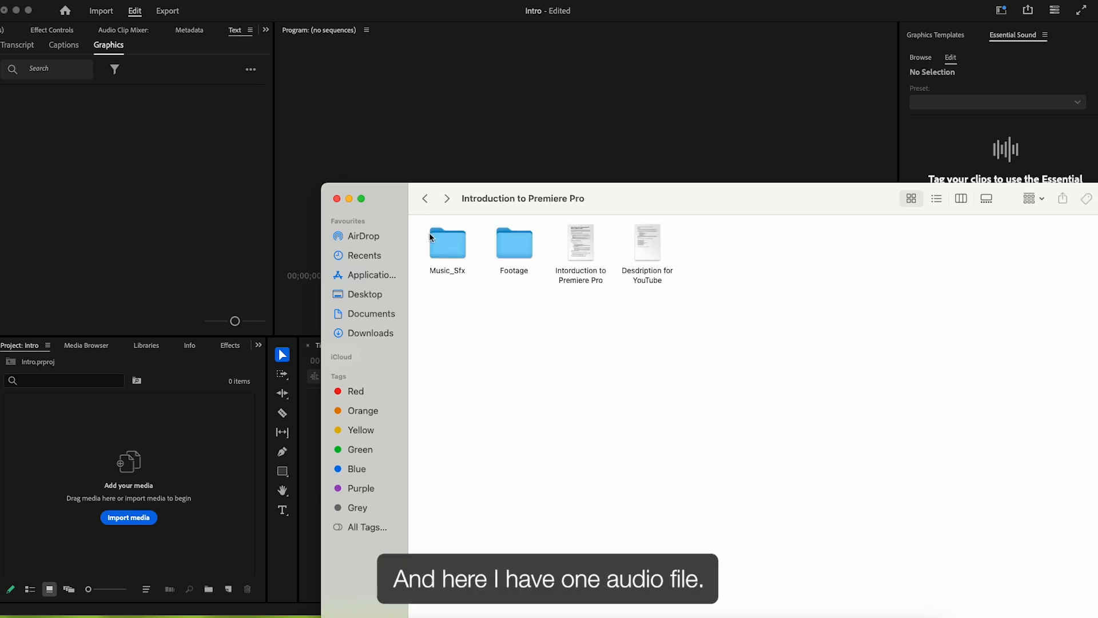
pyautogui.moveTo(520, 316); pyautogui.dragTo(81, 417)
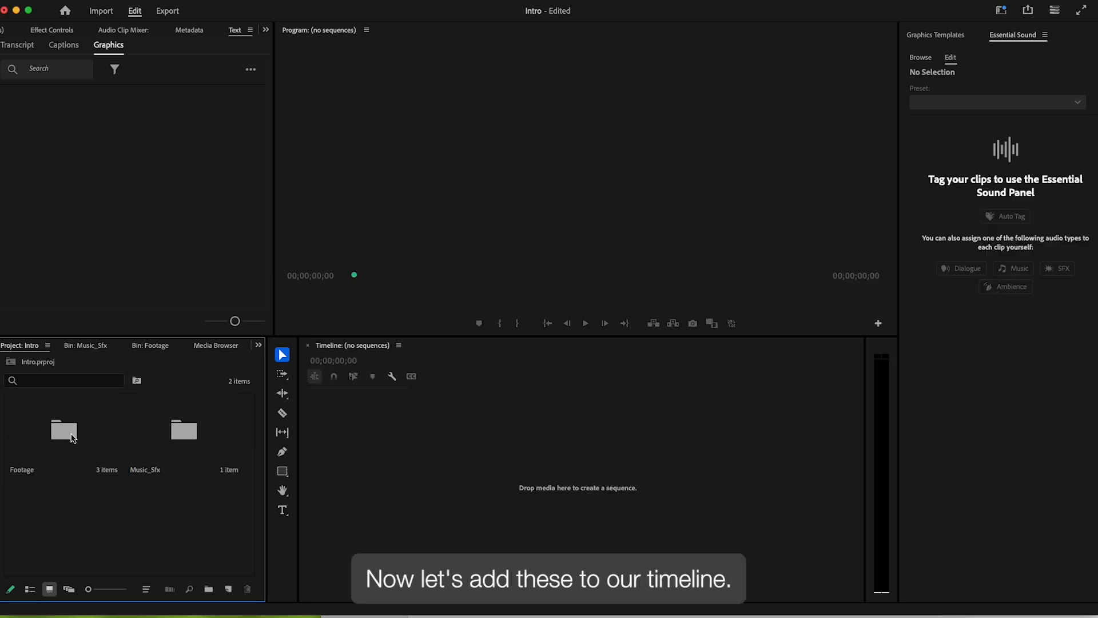
# - In the Footage bin, add a new HD 1080p 29.97 fps sequence named Woodland
pyautogui.doubleClick(73, 438)
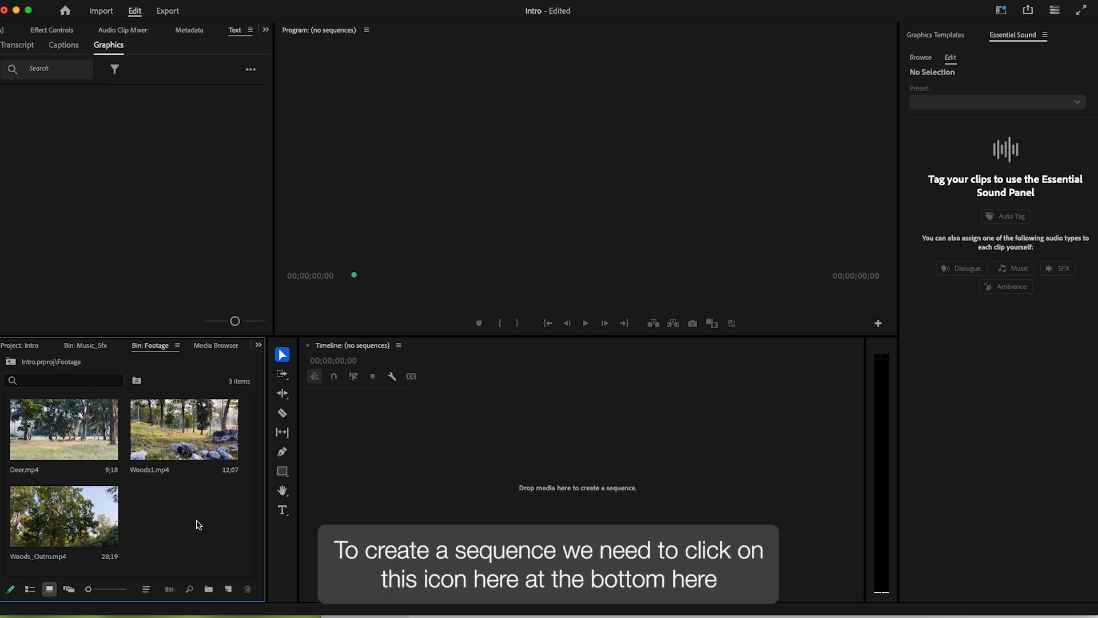
pyautogui.click(229, 589)
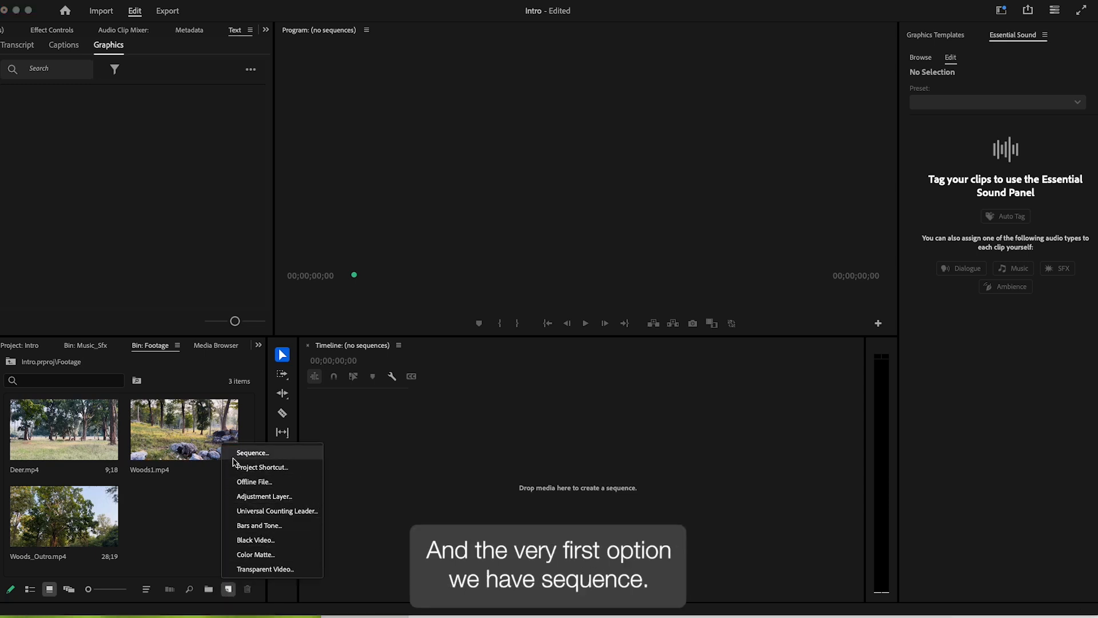
pyautogui.click(280, 458)
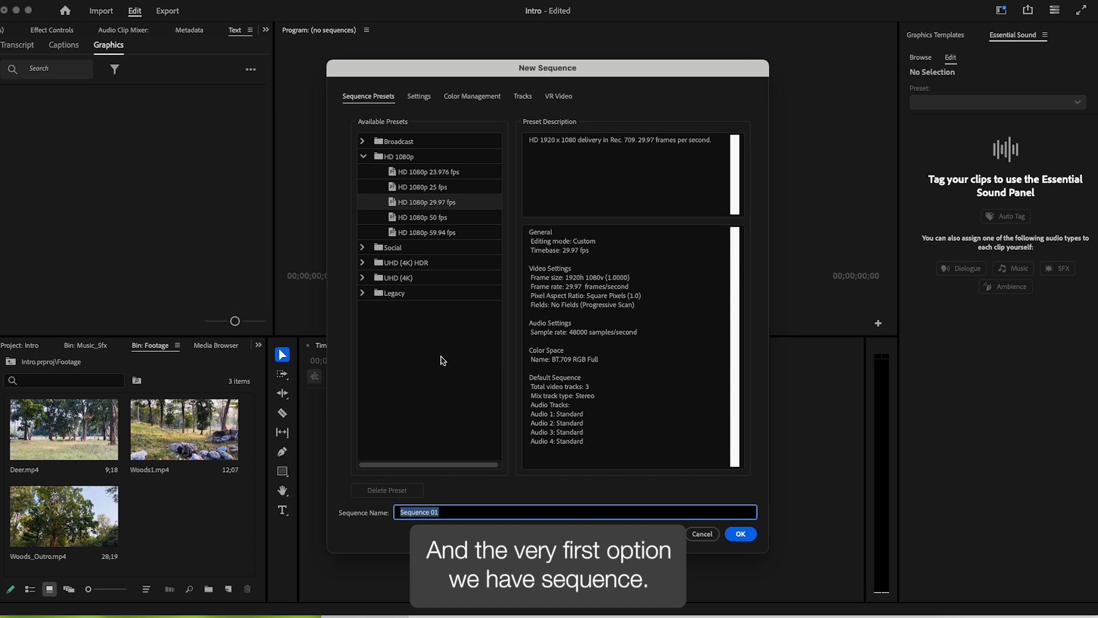
pyautogui.click(439, 206)
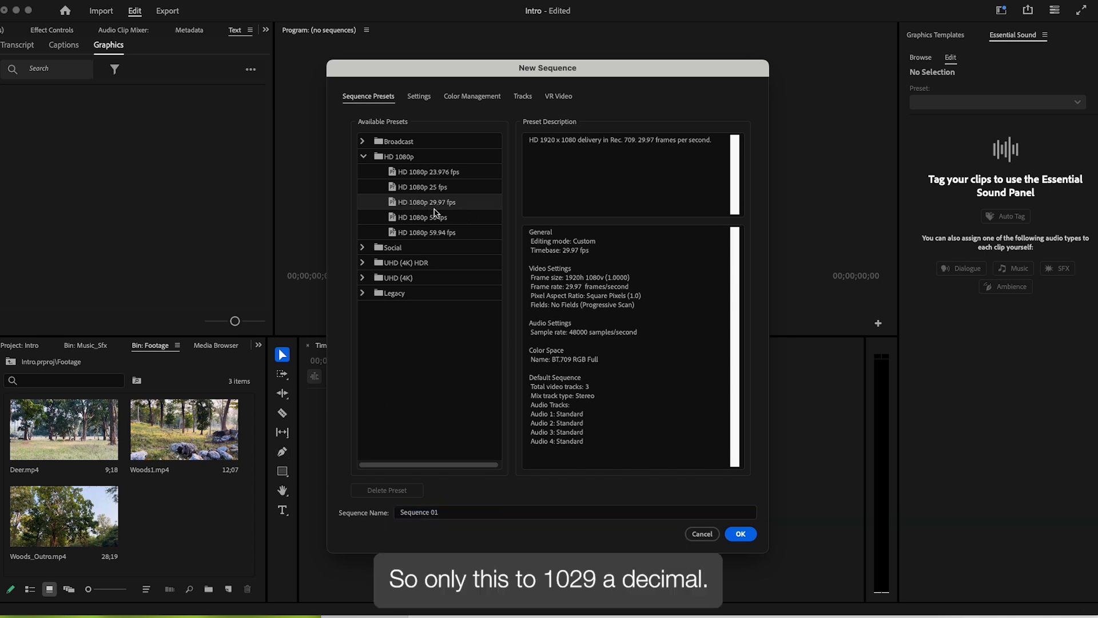
pyautogui.click(400, 512)
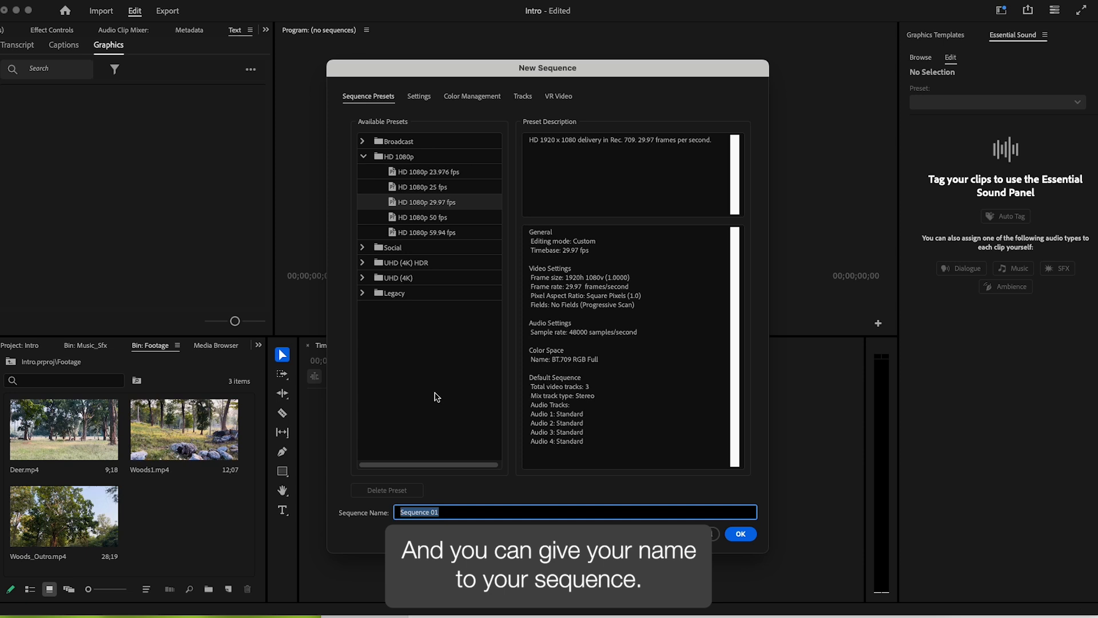
pyautogui.write('Woodla')
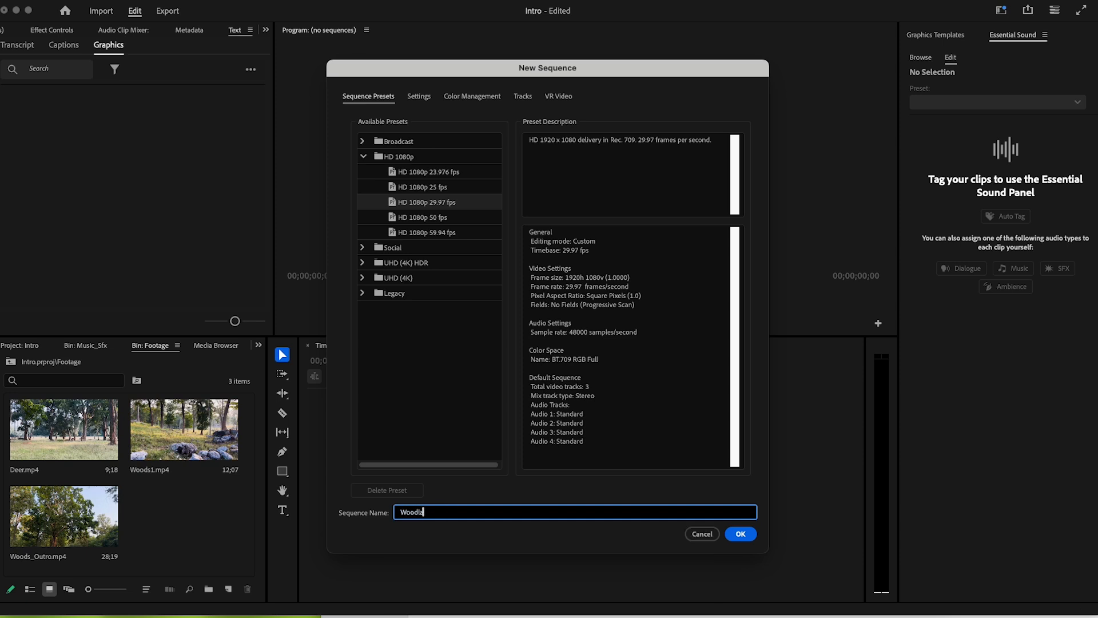
pyautogui.write('nd')
pyautogui.click(740, 534)
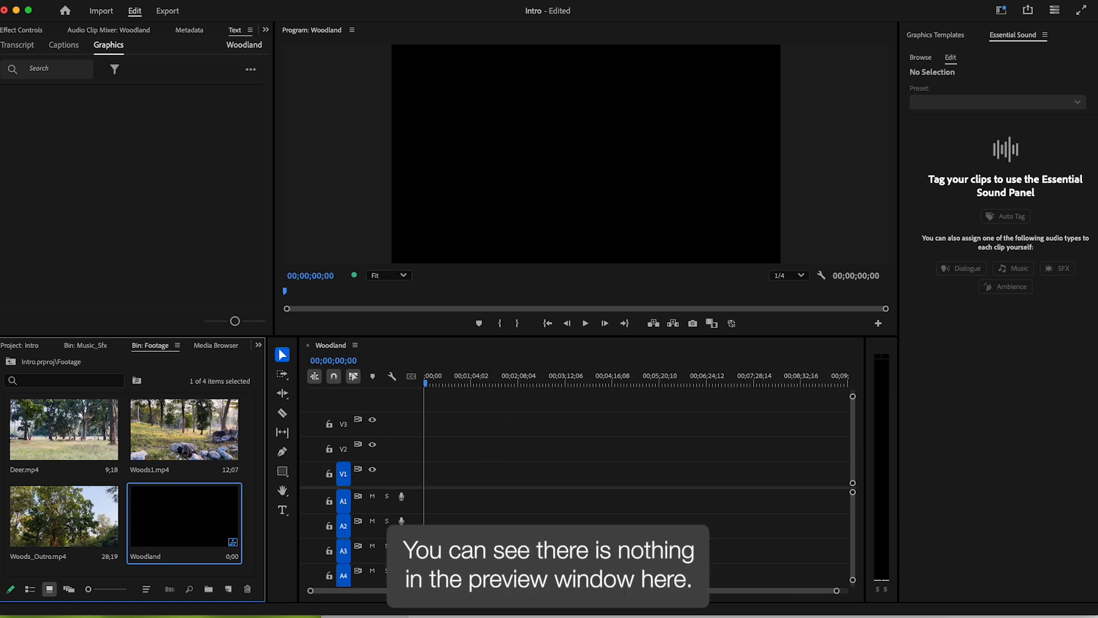
# - Place Deer.mp4 at the start of track V1 and preview it
pyautogui.click(52, 434)
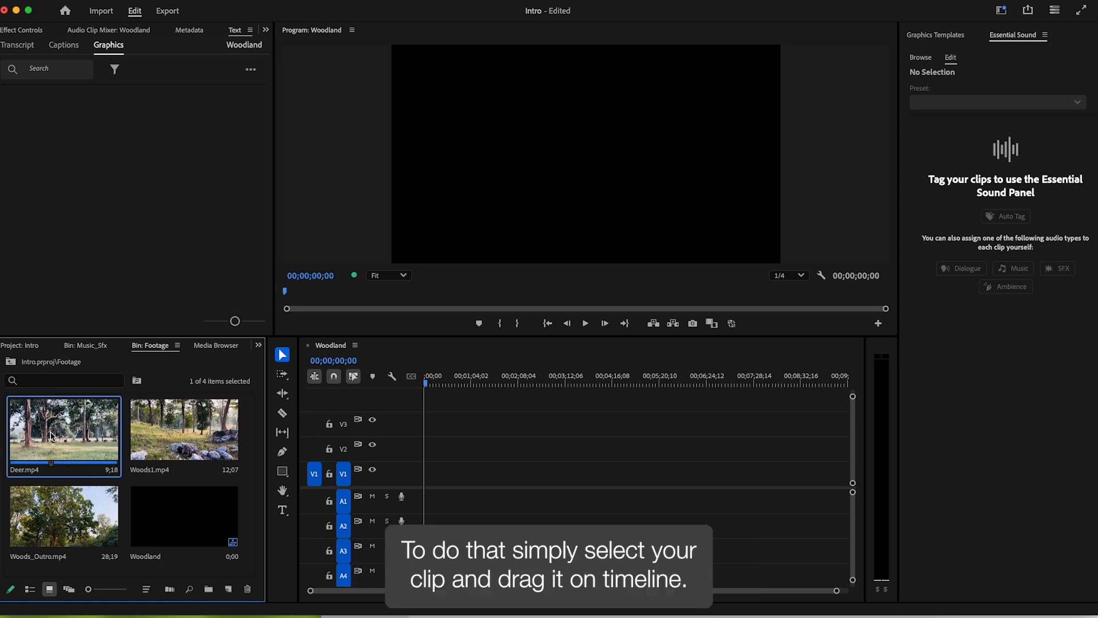
pyautogui.moveTo(84, 410); pyautogui.dragTo(423, 472)
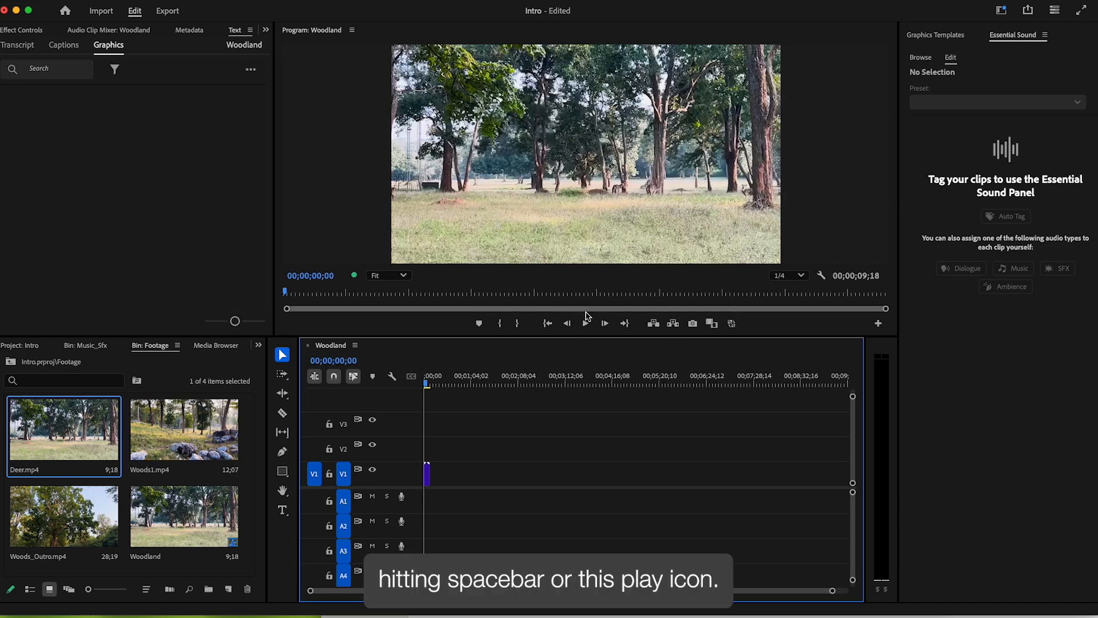
pyautogui.click(585, 323)
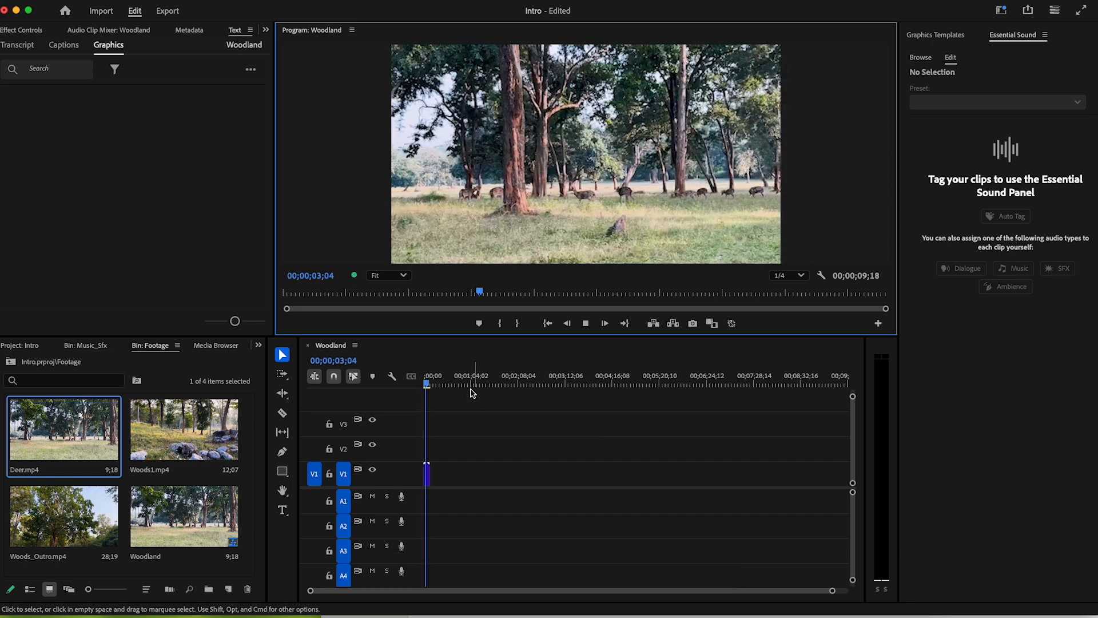
pyautogui.click(424, 379)
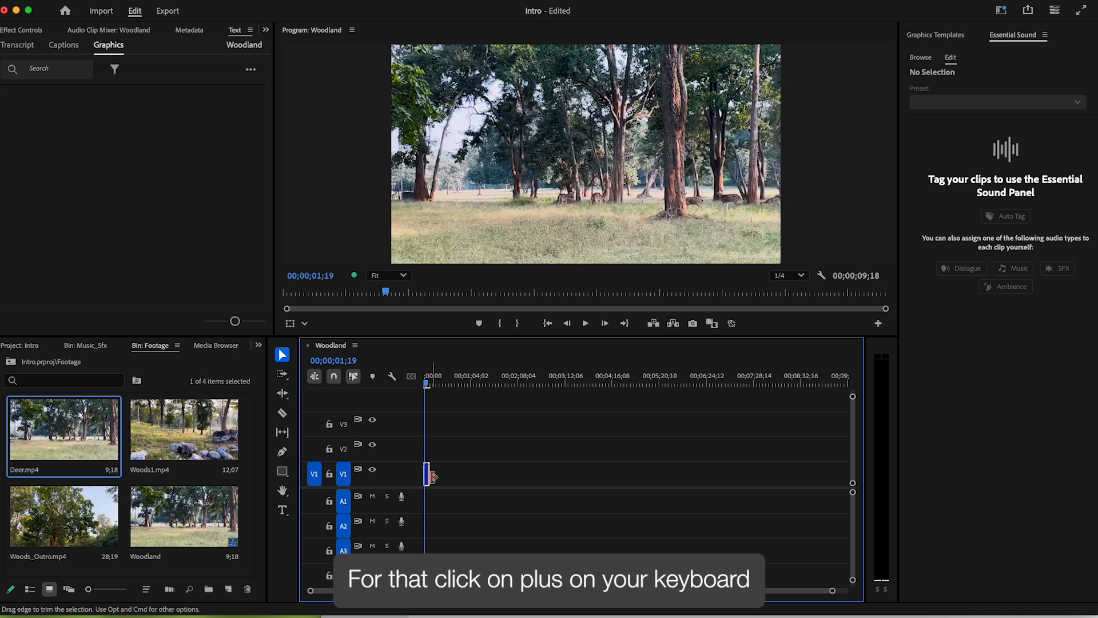
pyautogui.press('=')
pyautogui.press('=')
pyautogui.press('=')
pyautogui.press('=')
pyautogui.press('=')
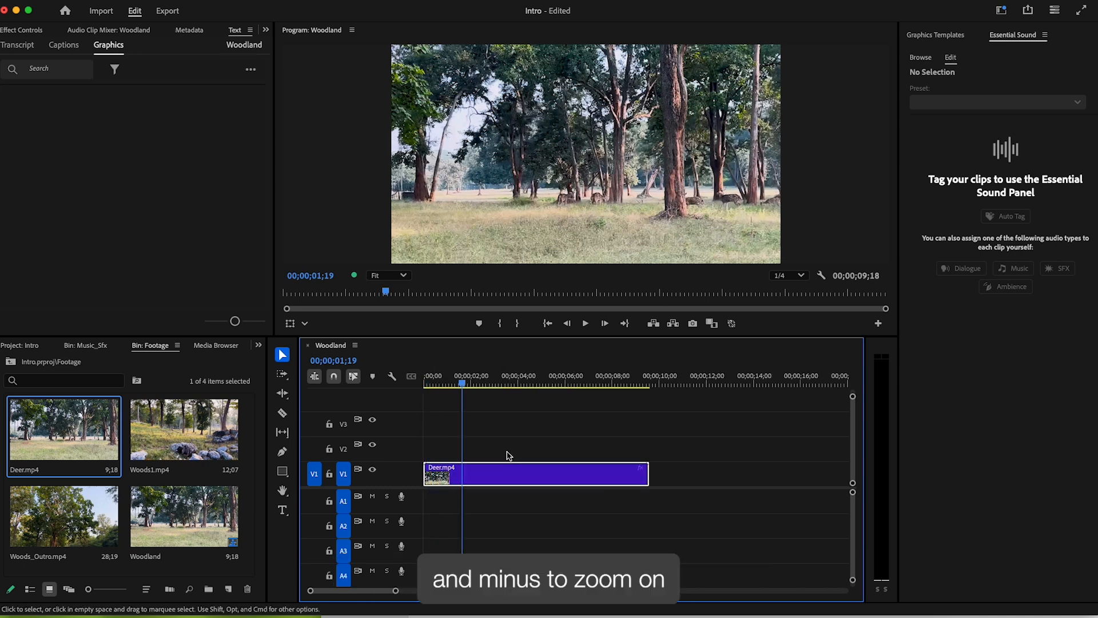
pyautogui.press('-')
pyautogui.press('-')
pyautogui.press('=')
pyautogui.press('=')
pyautogui.press('-')
pyautogui.press('=')
pyautogui.press('-')
# - Add Woods1.mp4 then Woods_Outro.mp4 after Deer.mp4 on V1 and scrub to preview
pyautogui.click(525, 383)
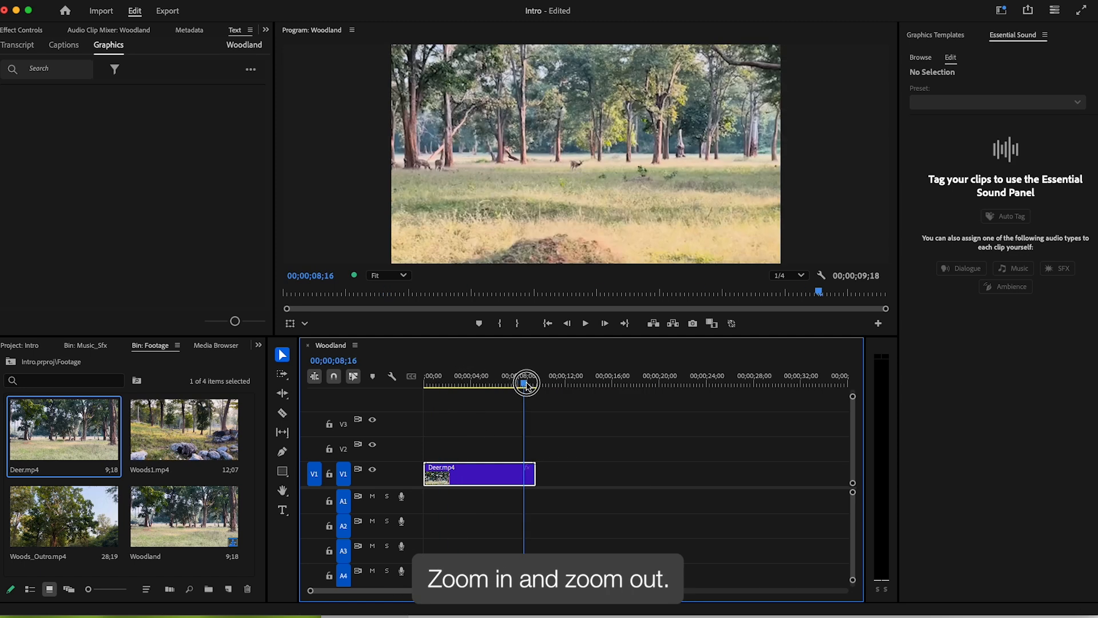
pyautogui.moveTo(526, 383); pyautogui.dragTo(485, 383)
pyautogui.moveTo(168, 428); pyautogui.dragTo(553, 472)
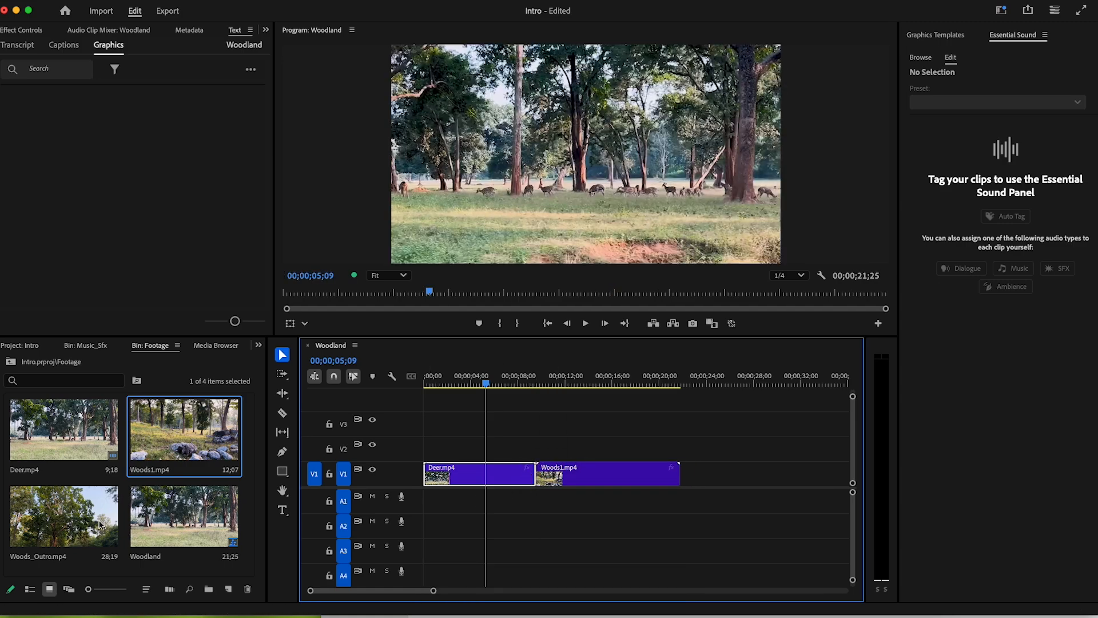
pyautogui.moveTo(99, 524); pyautogui.dragTo(689, 486)
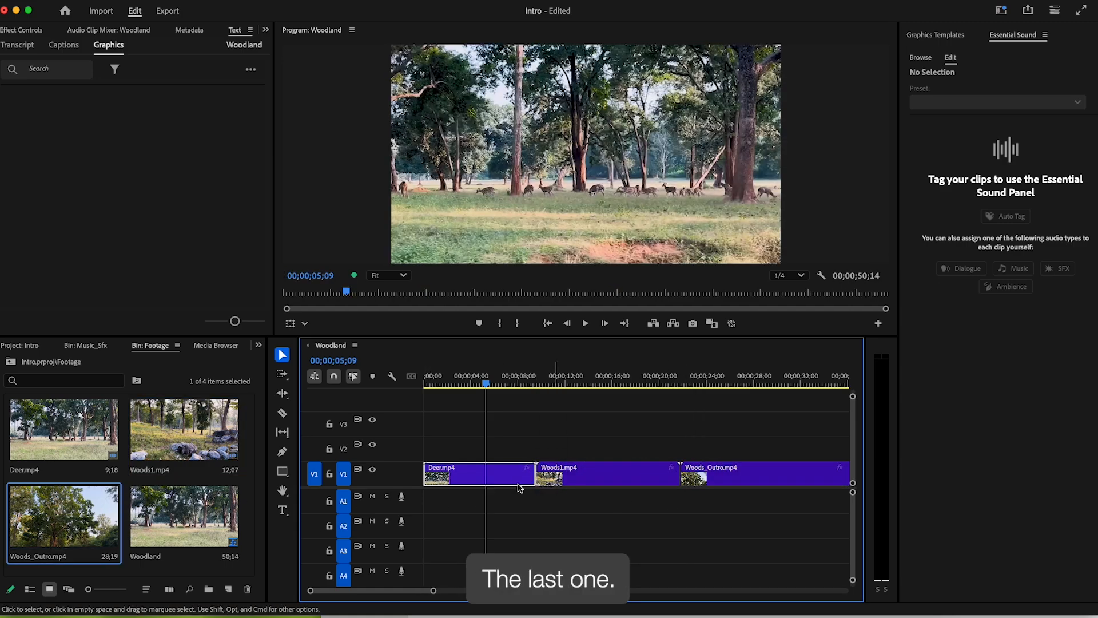
pyautogui.moveTo(477, 384); pyautogui.dragTo(712, 392)
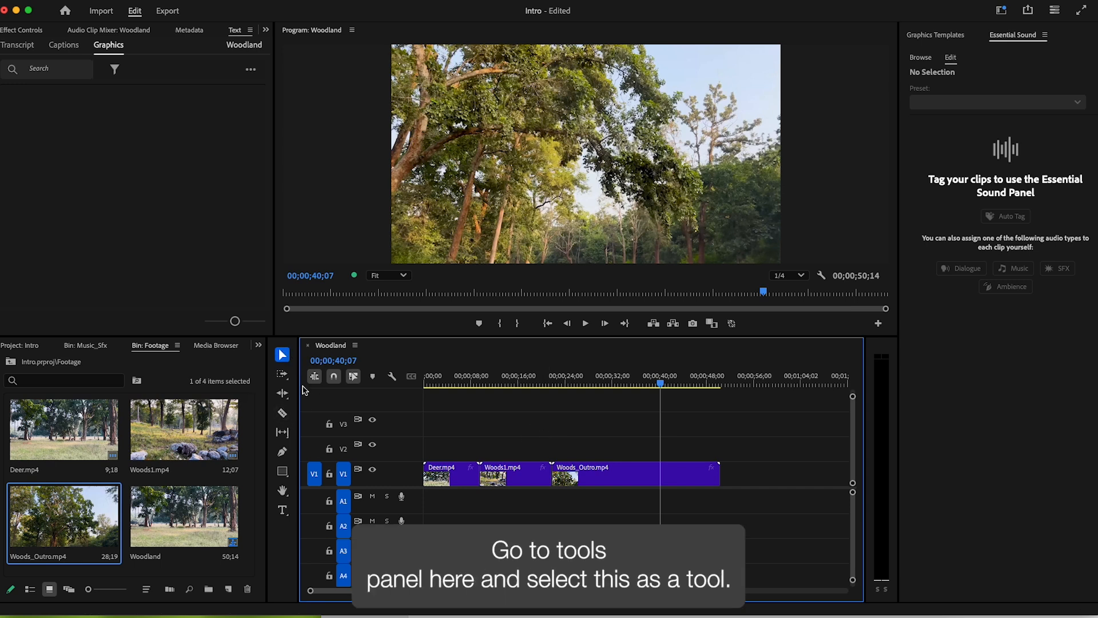
pyautogui.click(282, 413)
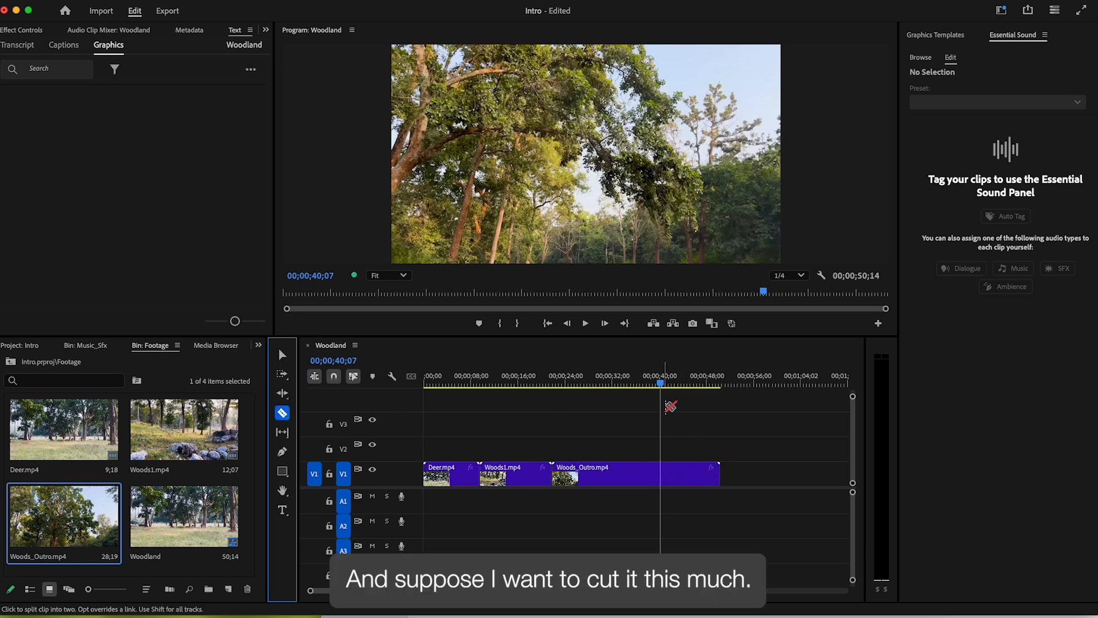
pyautogui.moveTo(659, 388); pyautogui.dragTo(678, 383)
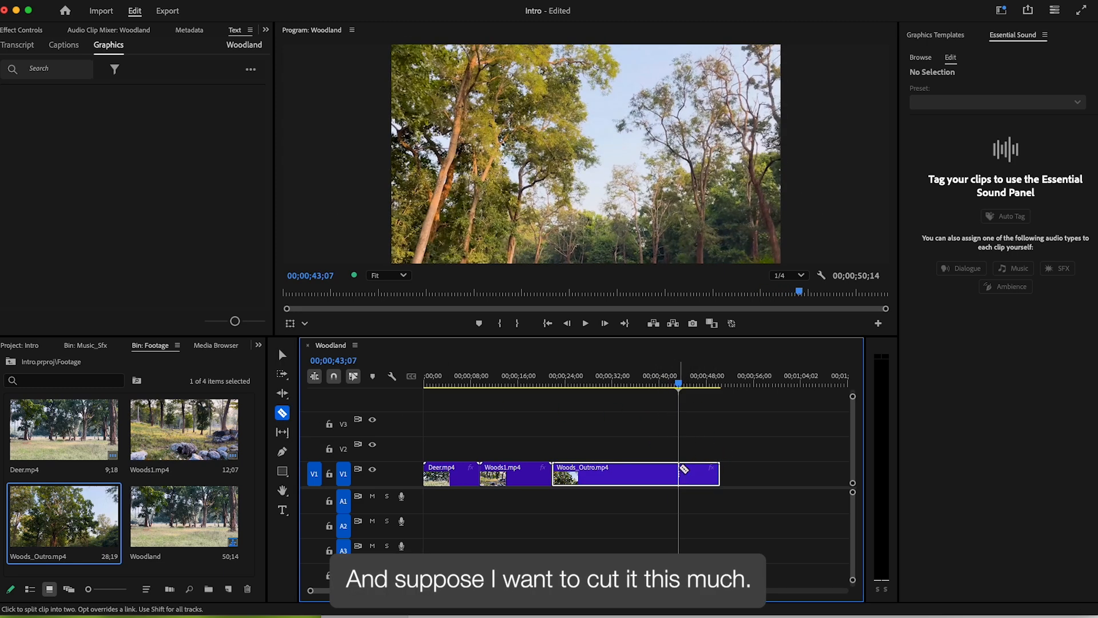
pyautogui.click(689, 473)
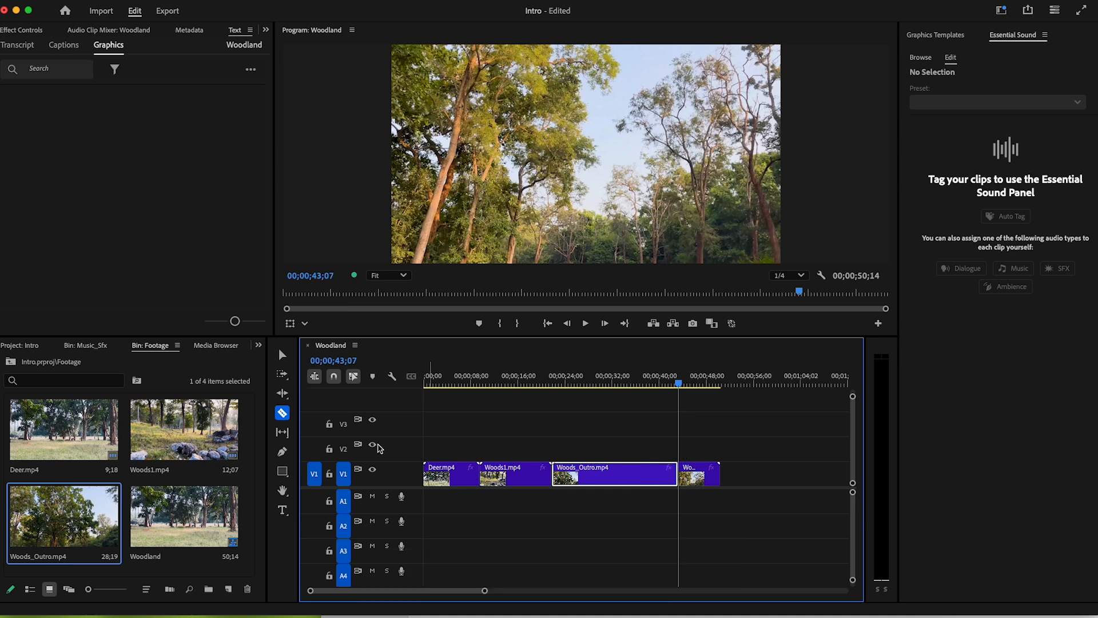
pyautogui.click(283, 354)
pyautogui.click(701, 478)
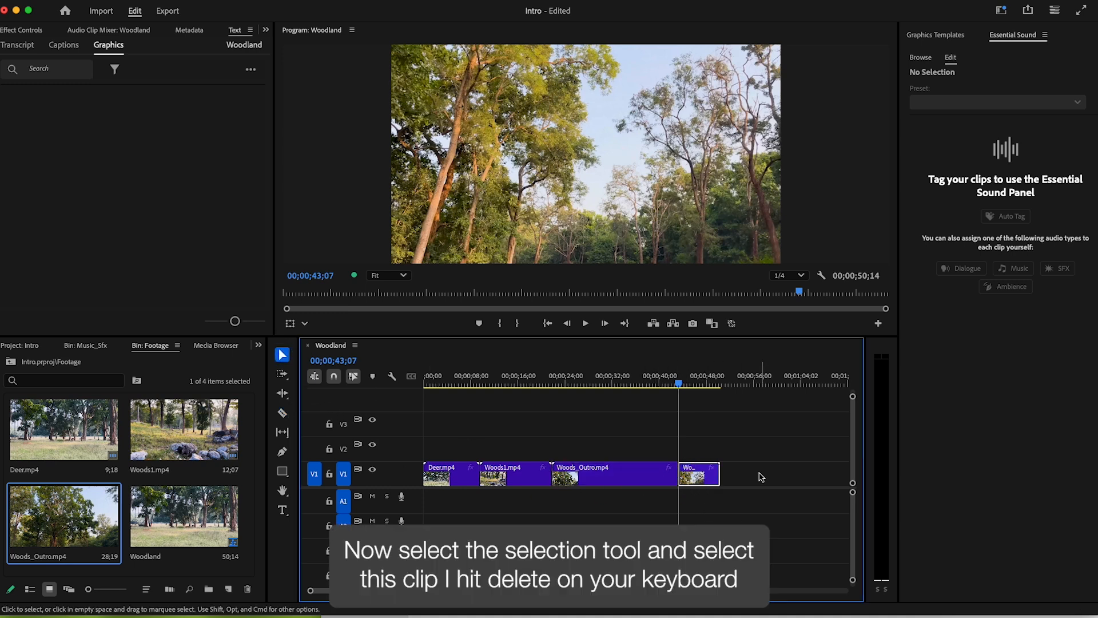
pyautogui.press('Delete')
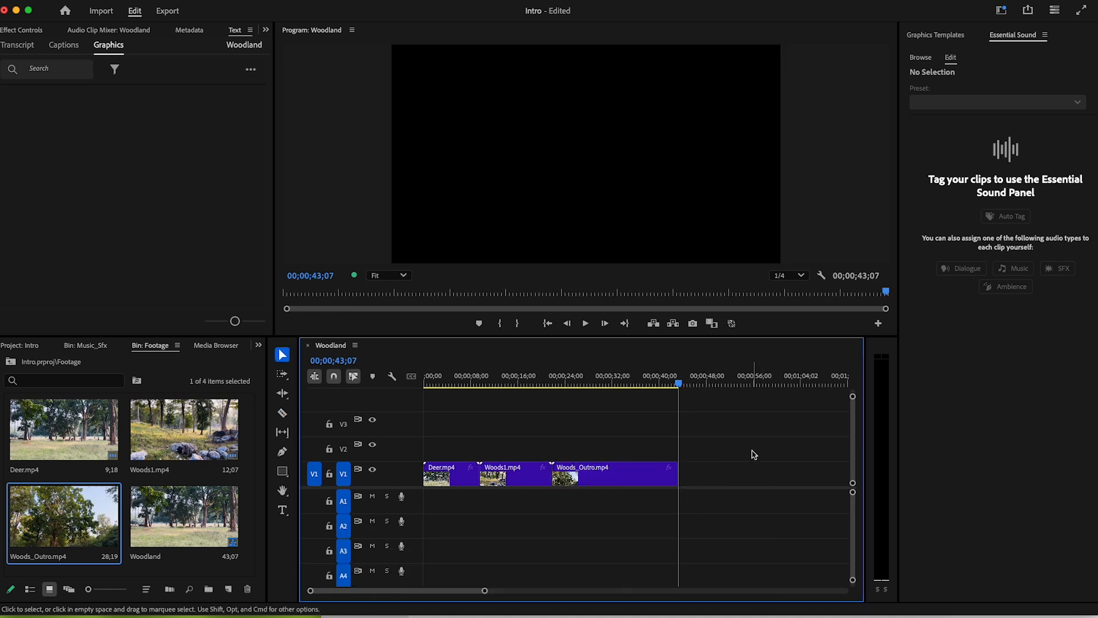
pyautogui.moveTo(678, 382)
pyautogui.mouseDown()
pyautogui.moveTo(633, 382)
pyautogui.moveTo(672, 383)
pyautogui.mouseUp()
pyautogui.press('super+z')
pyautogui.press('super+z')
pyautogui.click(735, 437)
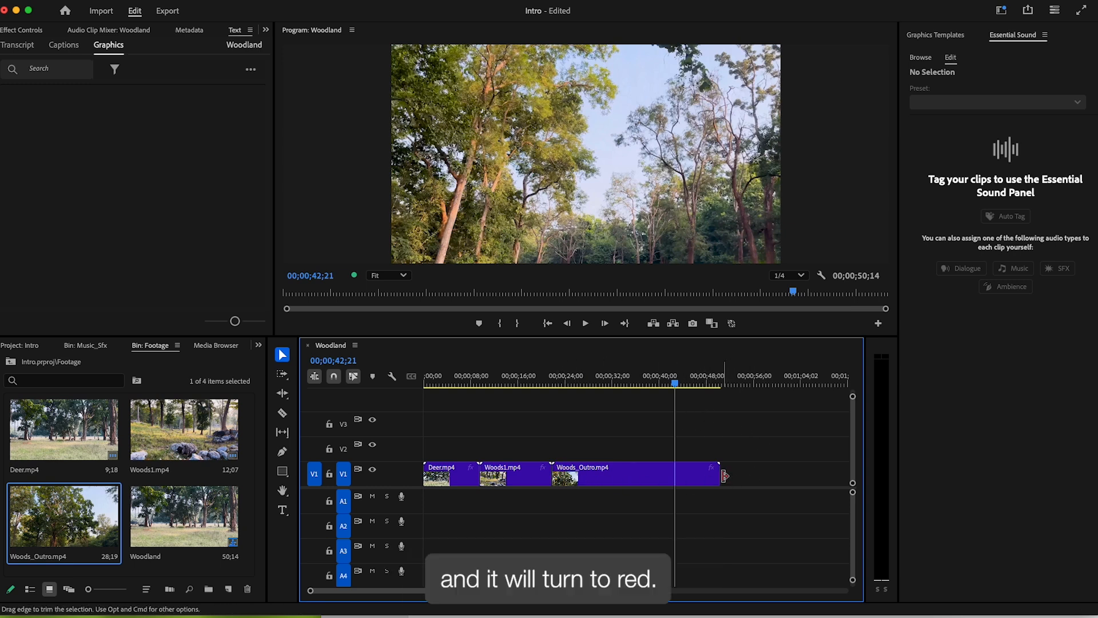
# - Trim the end of Woods_Outro.mp4 back to about 00;00;42;21
pyautogui.moveTo(719, 474); pyautogui.dragTo(675, 475)
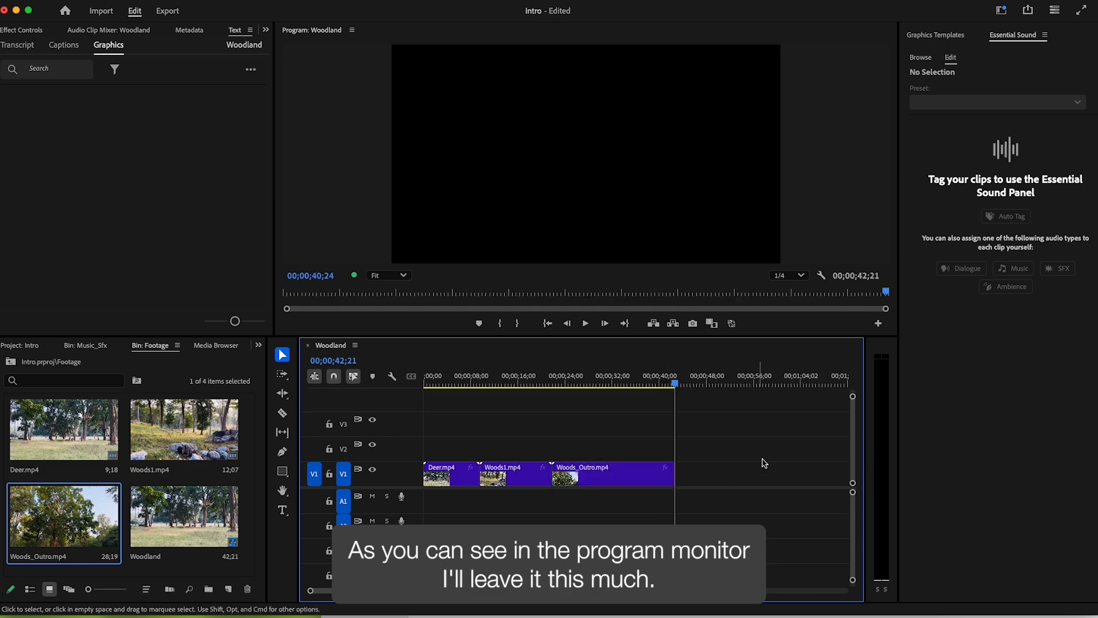
pyautogui.moveTo(674, 383); pyautogui.dragTo(516, 382)
pyautogui.click(583, 427)
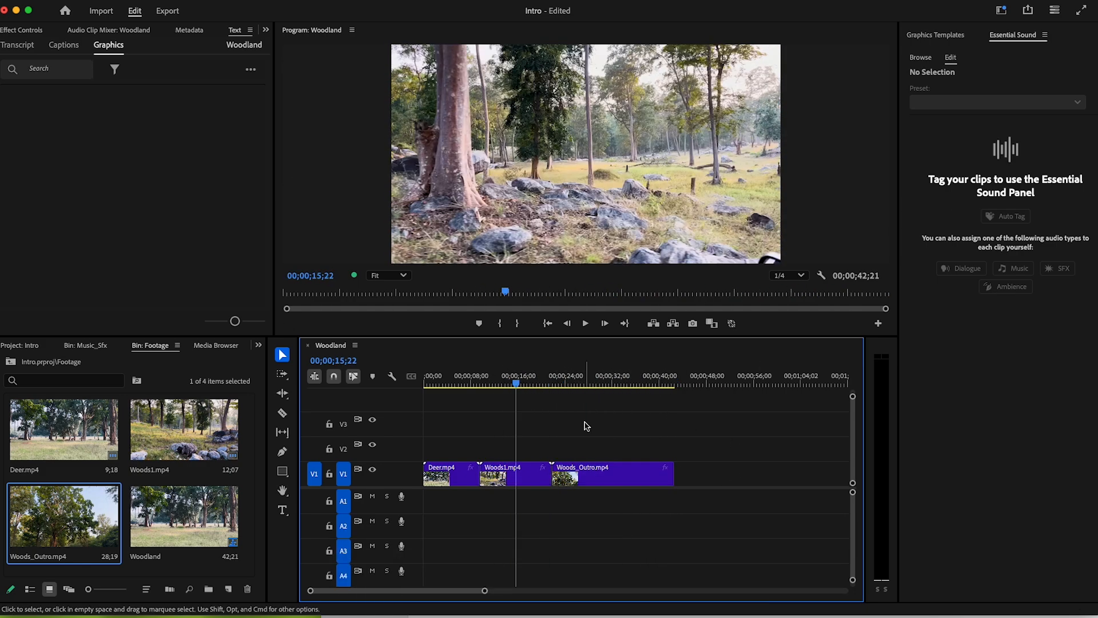
# - Rearrange Deer, Woods1 and Woods_Outro on V1 so no gaps remain
pyautogui.moveTo(455, 479); pyautogui.dragTo(594, 479)
pyautogui.moveTo(505, 479); pyautogui.dragTo(432, 478)
pyautogui.moveTo(572, 476); pyautogui.dragTo(500, 475)
pyautogui.moveTo(666, 476); pyautogui.dragTo(595, 475)
pyautogui.moveTo(486, 382); pyautogui.dragTo(654, 382)
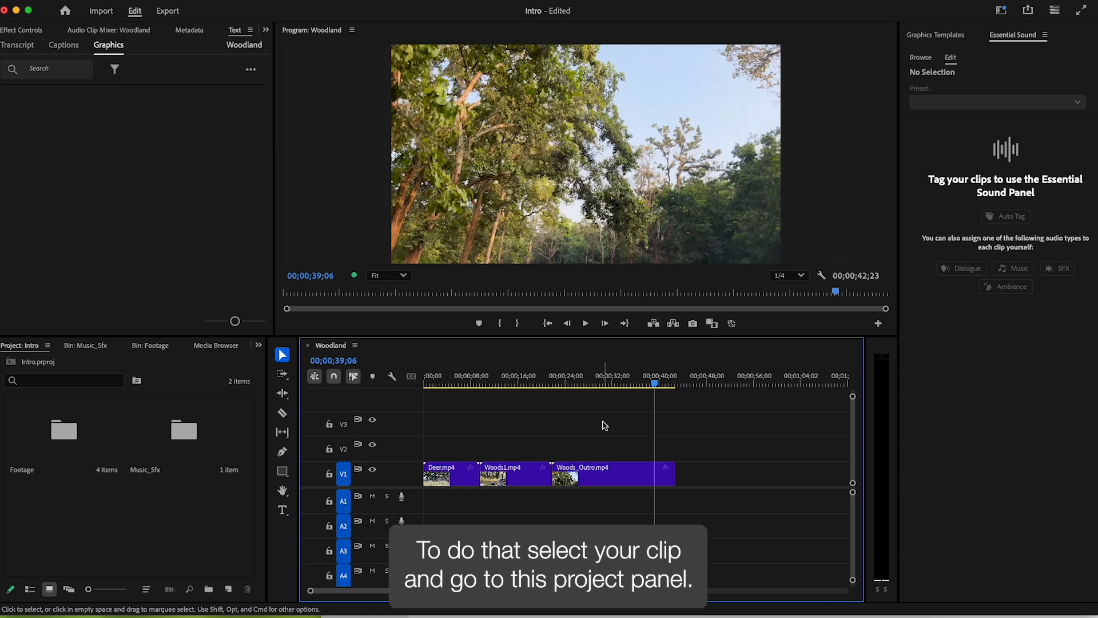
pyautogui.click(622, 477)
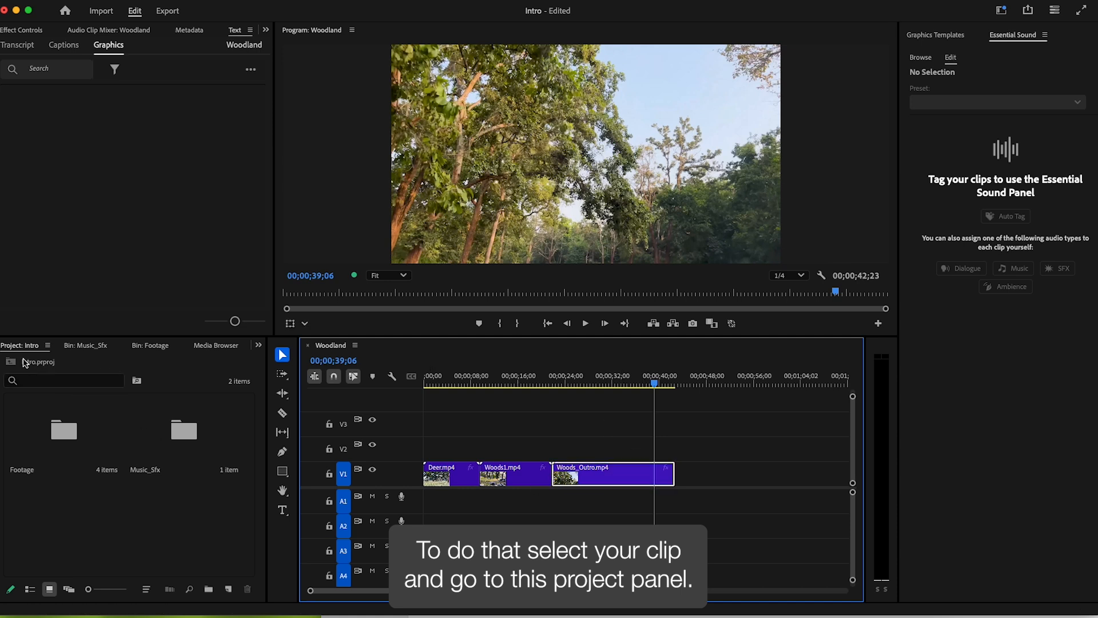
# - Apply a Dip to Black transition to the end of Woods_Outro.mp4 and lengthen it to about 3;13
pyautogui.click(60, 407)
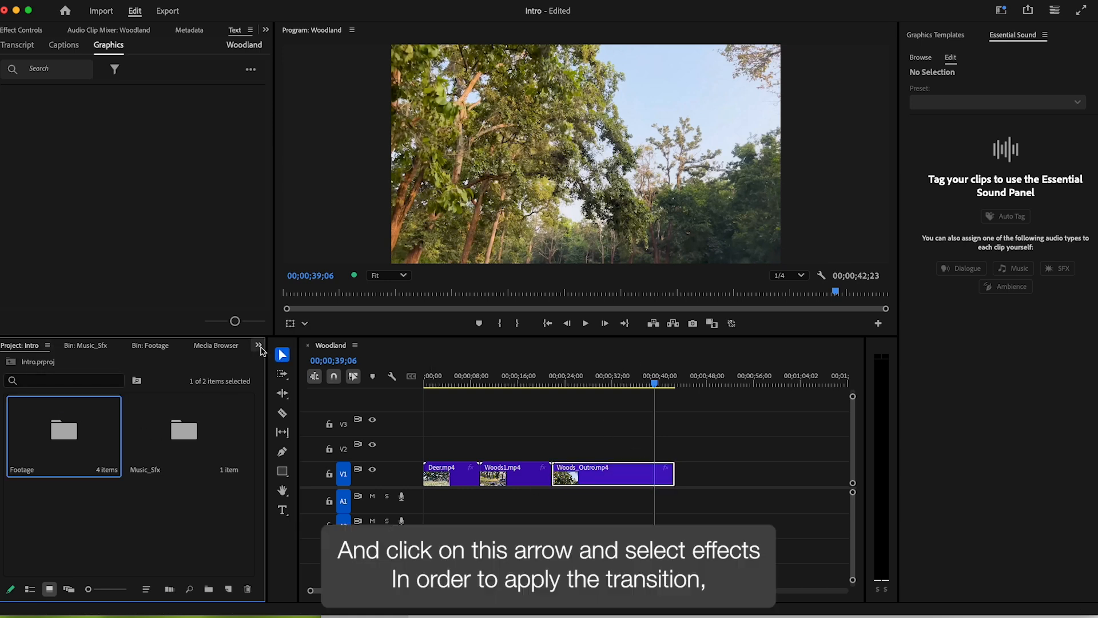
pyautogui.click(259, 345)
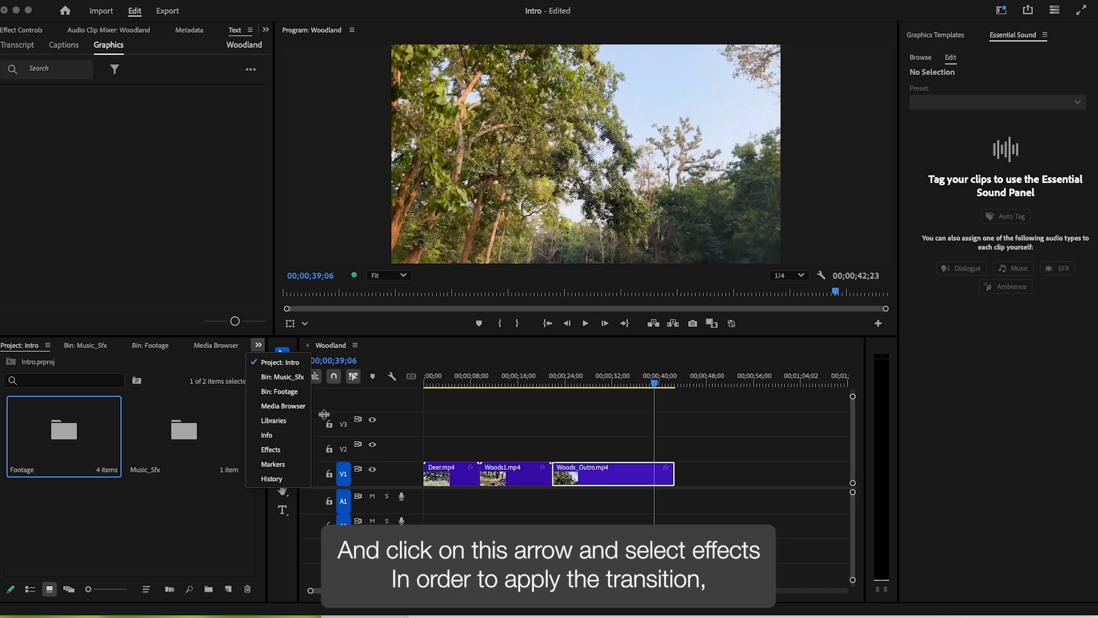
pyautogui.click(288, 452)
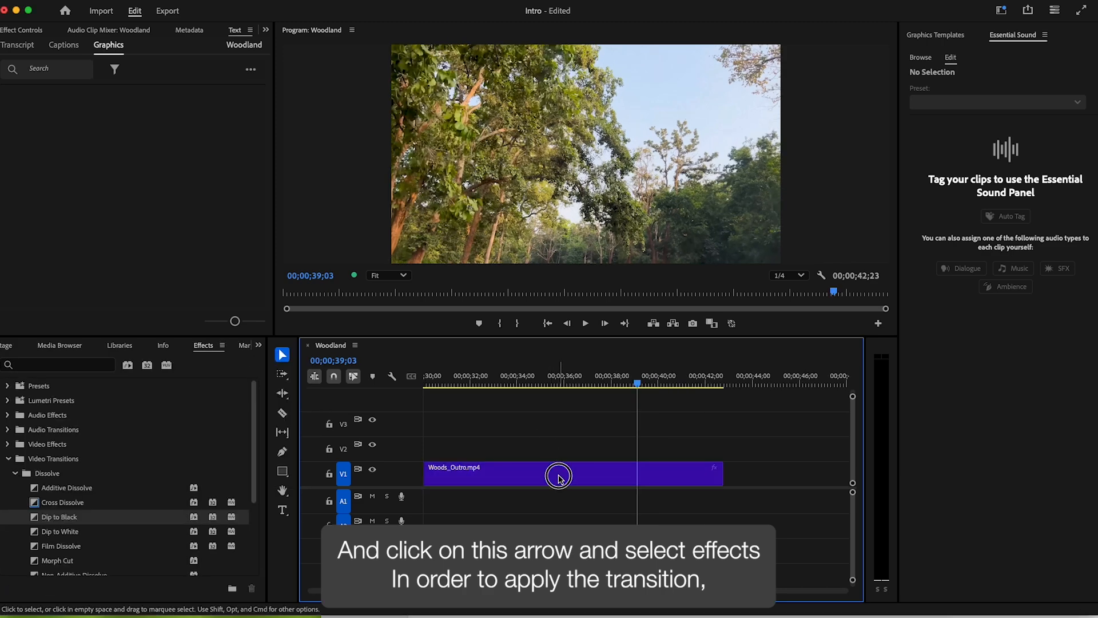
pyautogui.click(559, 475)
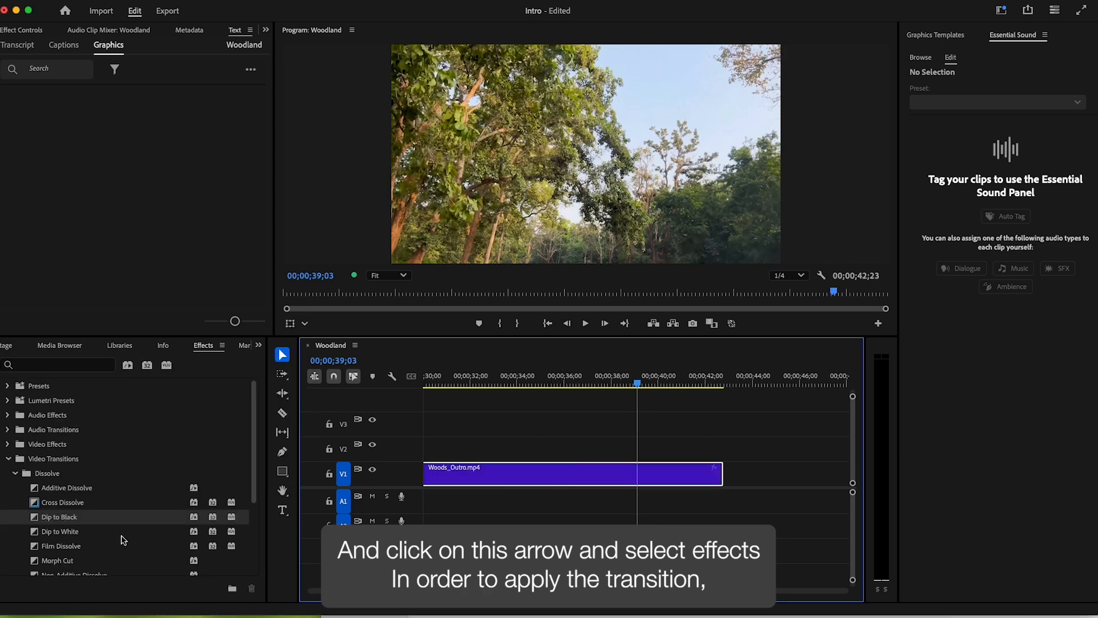
pyautogui.moveTo(35, 518); pyautogui.dragTo(719, 478)
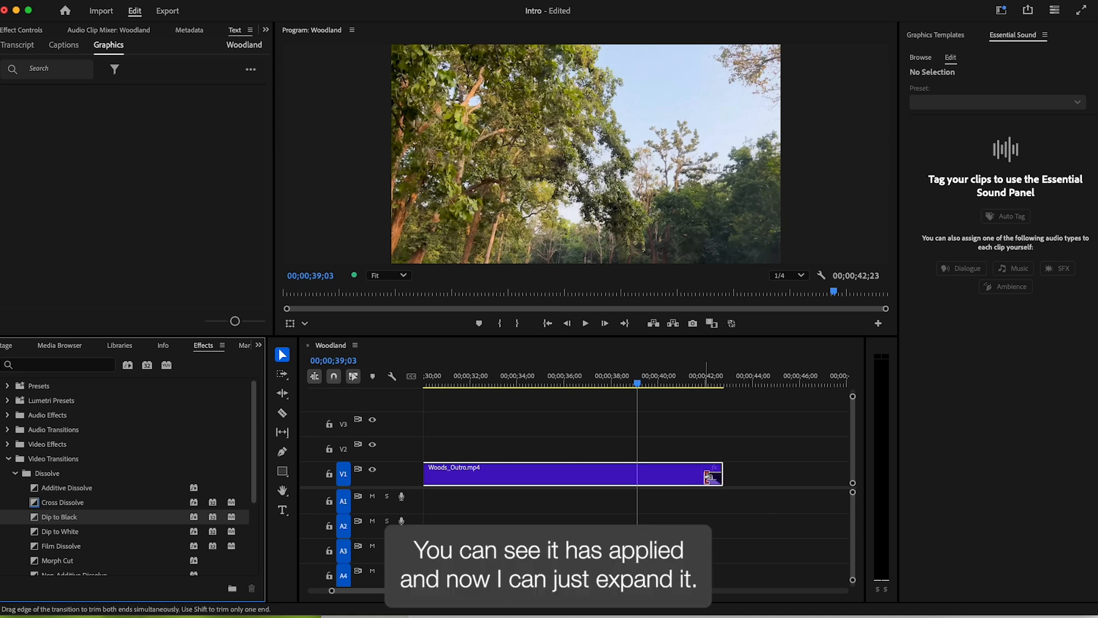
pyautogui.moveTo(709, 477); pyautogui.dragTo(638, 477)
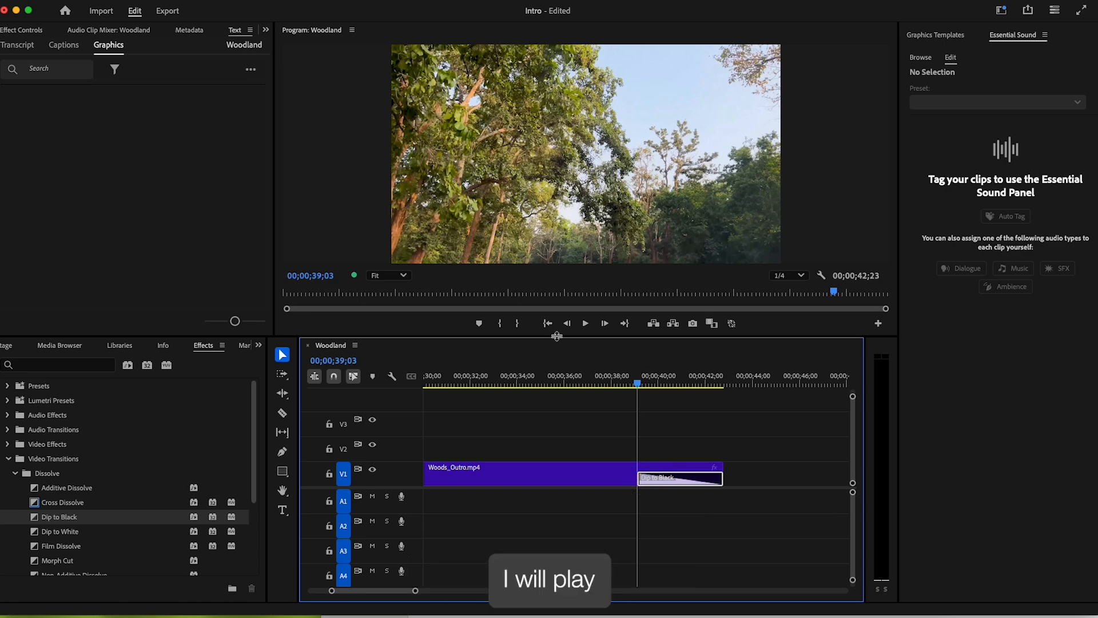
# - Play back the fade, then fit the whole sequence in view with the playhead at the start
pyautogui.click(584, 325)
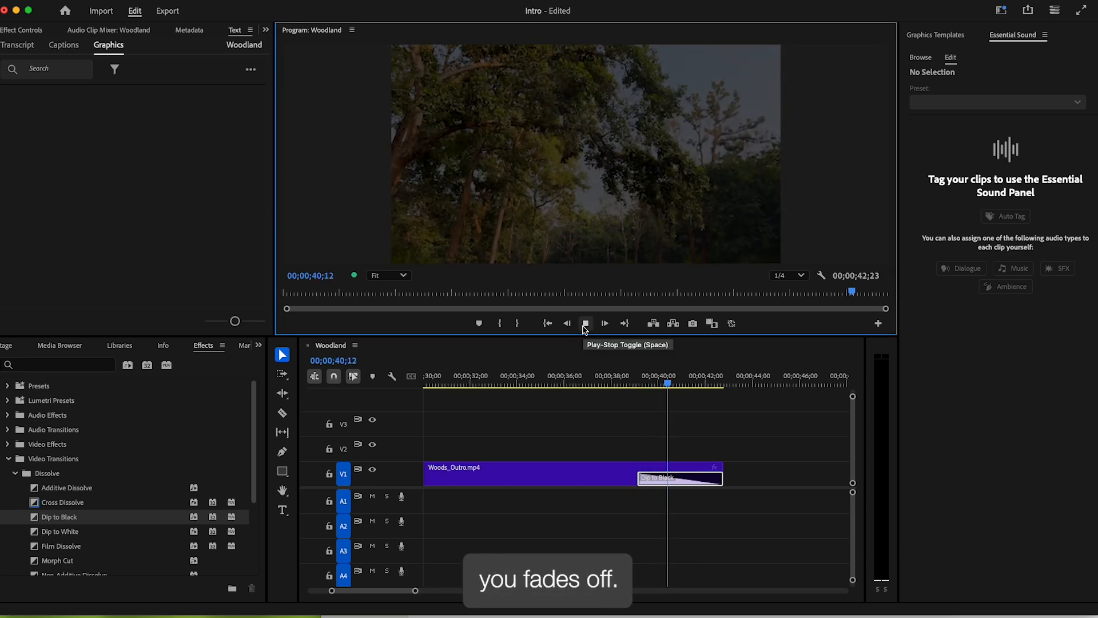
pyautogui.click(584, 327)
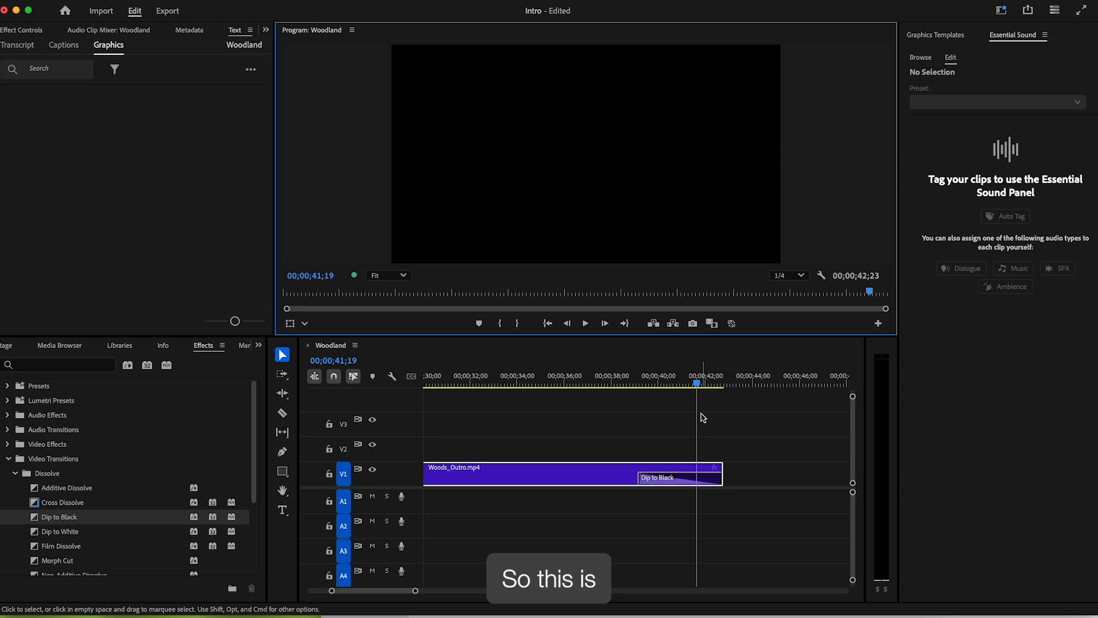
pyautogui.click(660, 427)
pyautogui.press('\\')
pyautogui.press('Home')
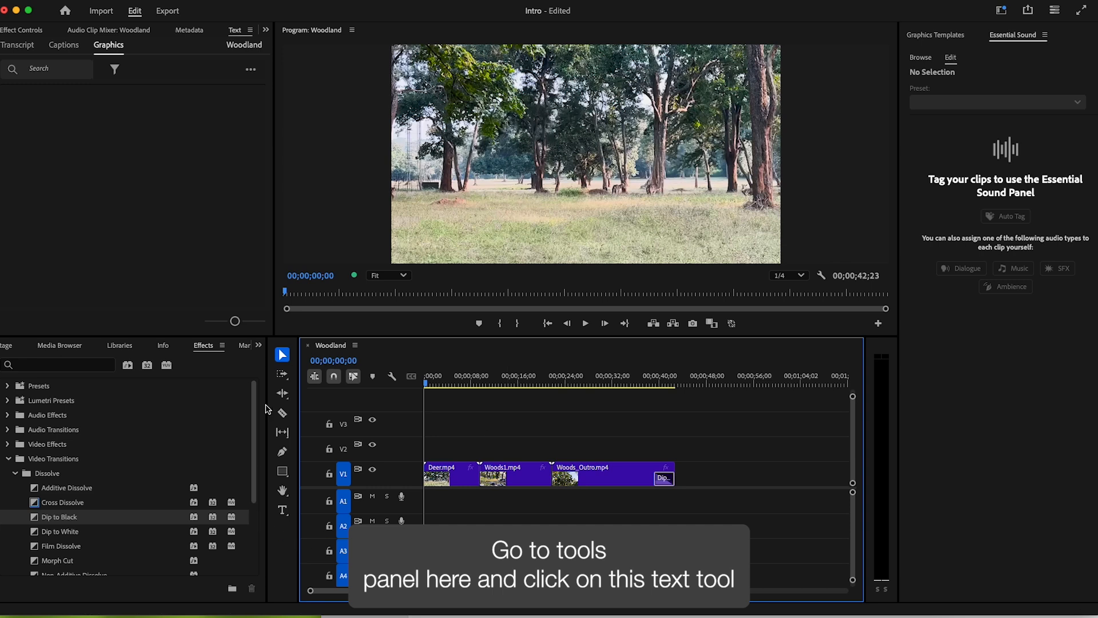
# - Add a WOODLAND text title to the frame and enlarge it
pyautogui.click(282, 510)
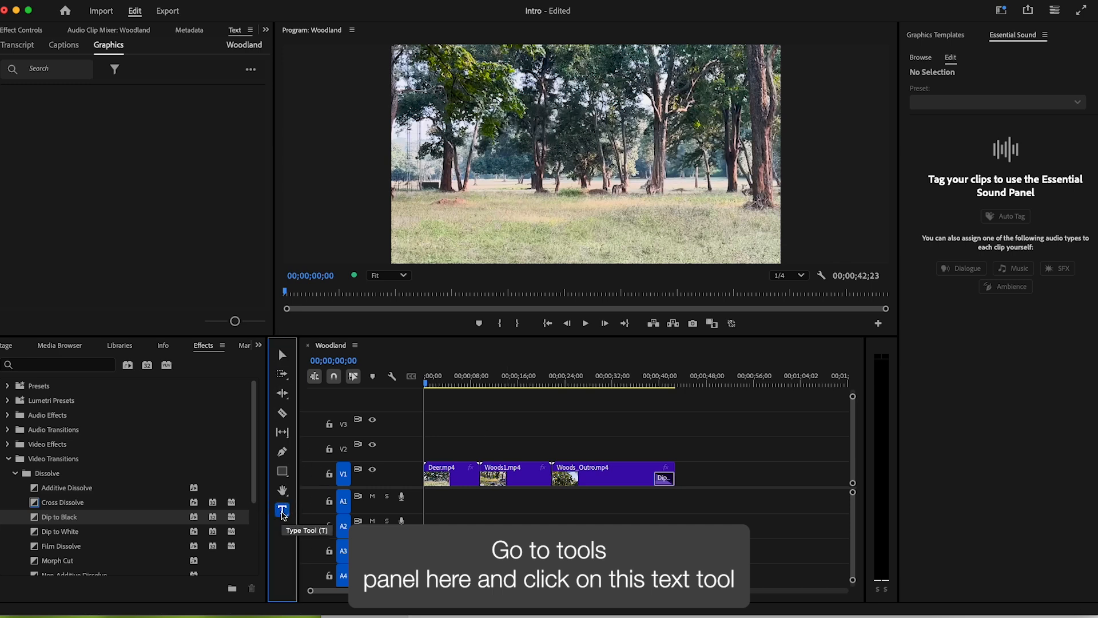
pyautogui.click(519, 140)
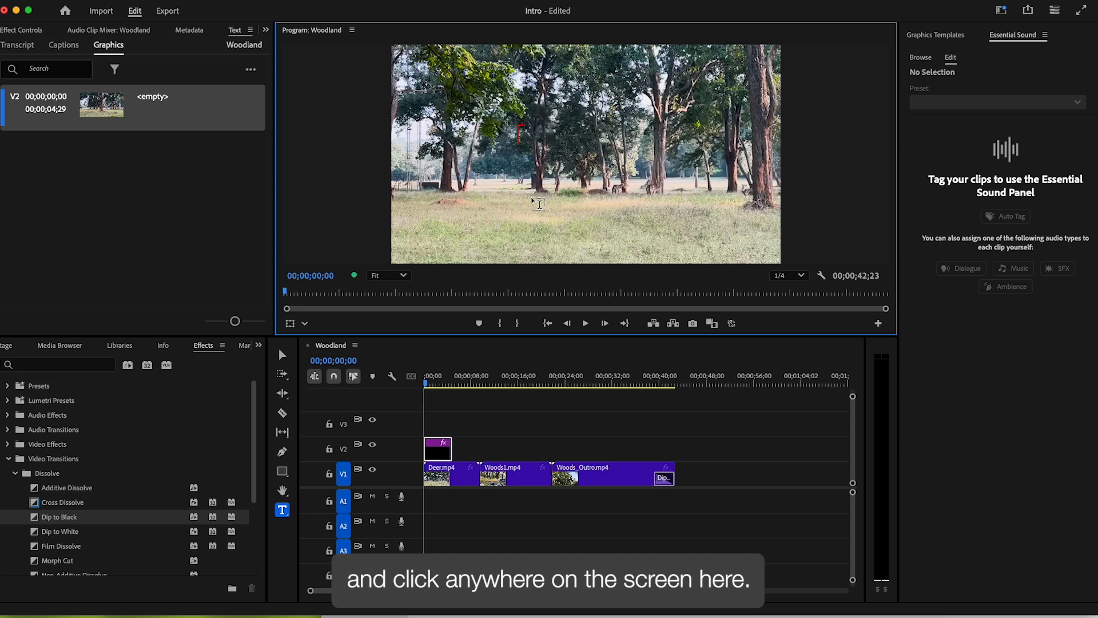
pyautogui.write('WOODLAND')
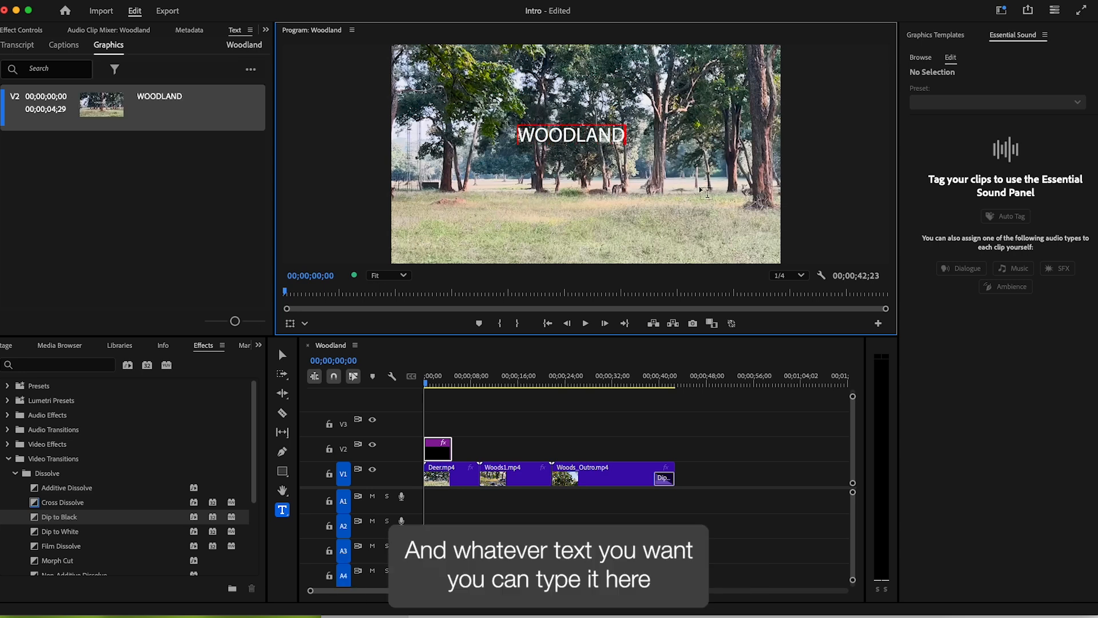
pyautogui.click(282, 355)
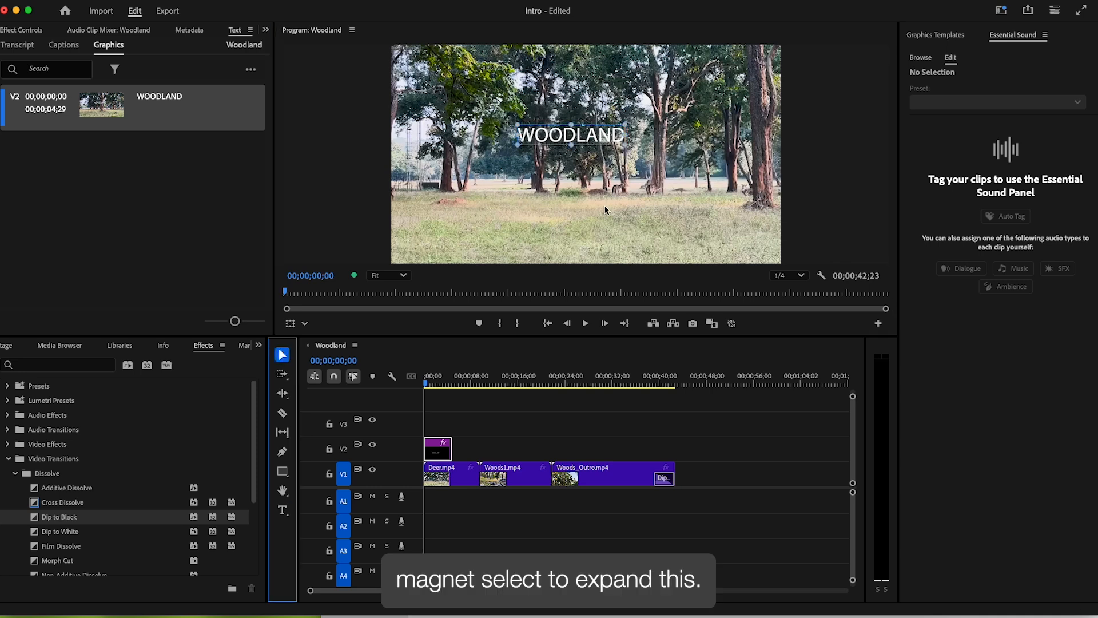
pyautogui.moveTo(624, 146)
pyautogui.mouseDown()
pyautogui.moveTo(657, 158)
pyautogui.moveTo(607, 158)
pyautogui.mouseUp()
# - Show the Properties panel and reposition and resize it so the Appearance settings are visible
pyautogui.click(320, 1)
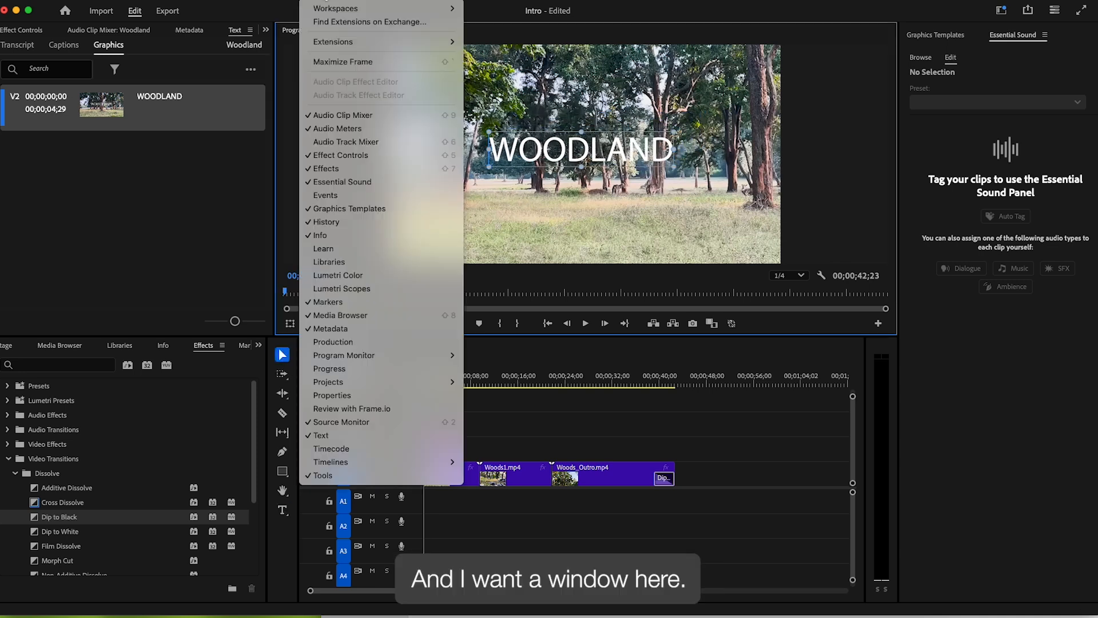
pyautogui.moveTo(350, 384)
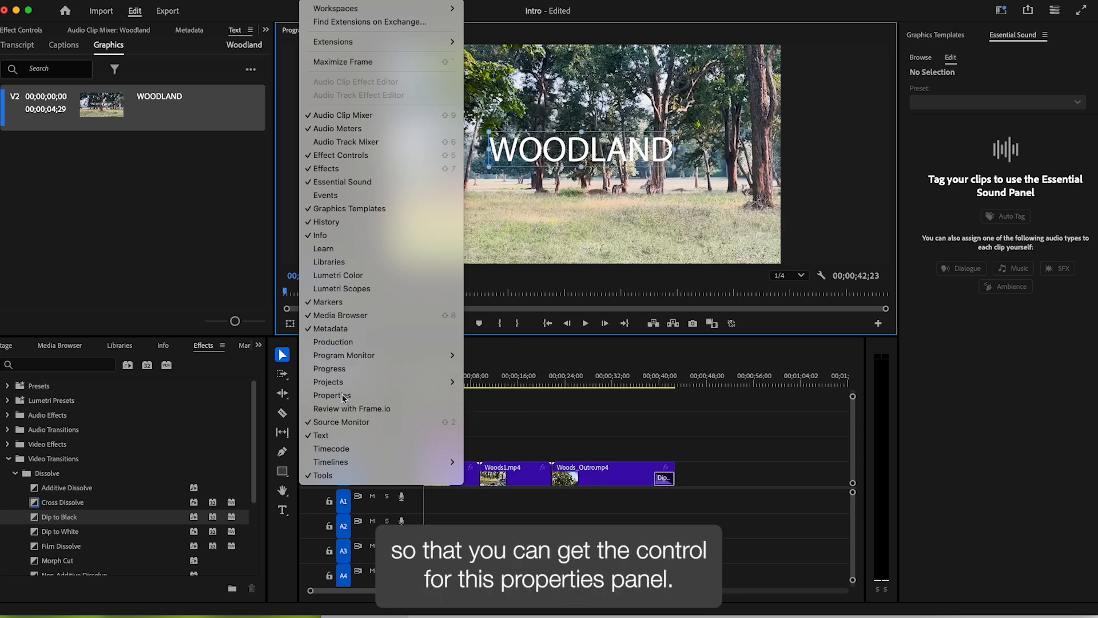
pyautogui.click(345, 398)
pyautogui.moveTo(126, 38); pyautogui.dragTo(852, 124)
pyautogui.moveTo(950, 127); pyautogui.dragTo(984, 59)
pyautogui.moveTo(964, 352); pyautogui.dragTo(999, 553)
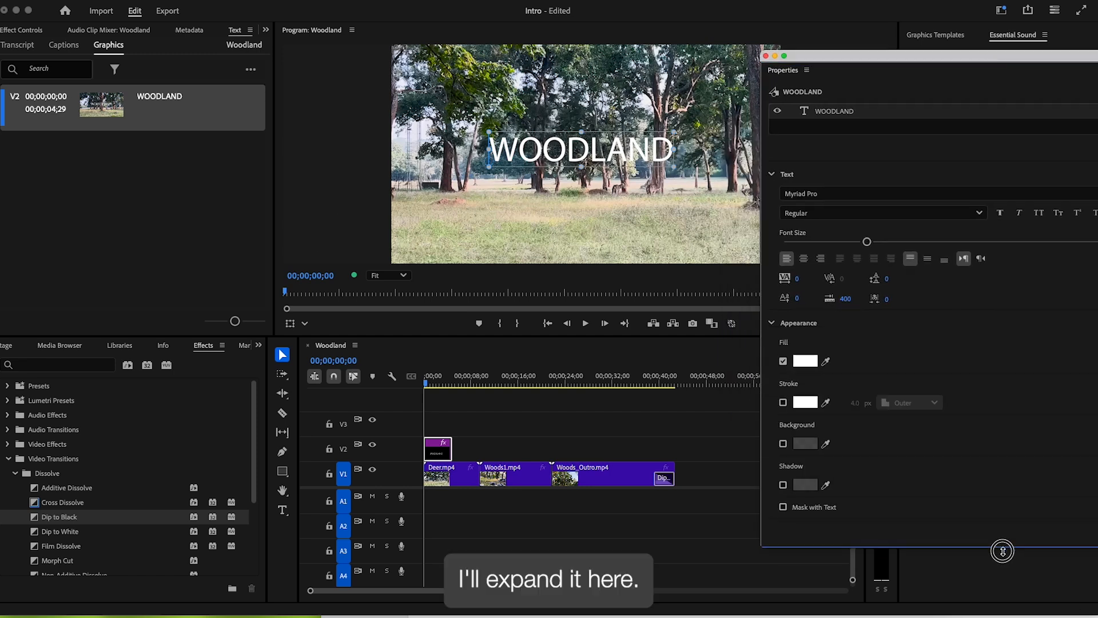
pyautogui.moveTo(762, 261); pyautogui.dragTo(881, 265)
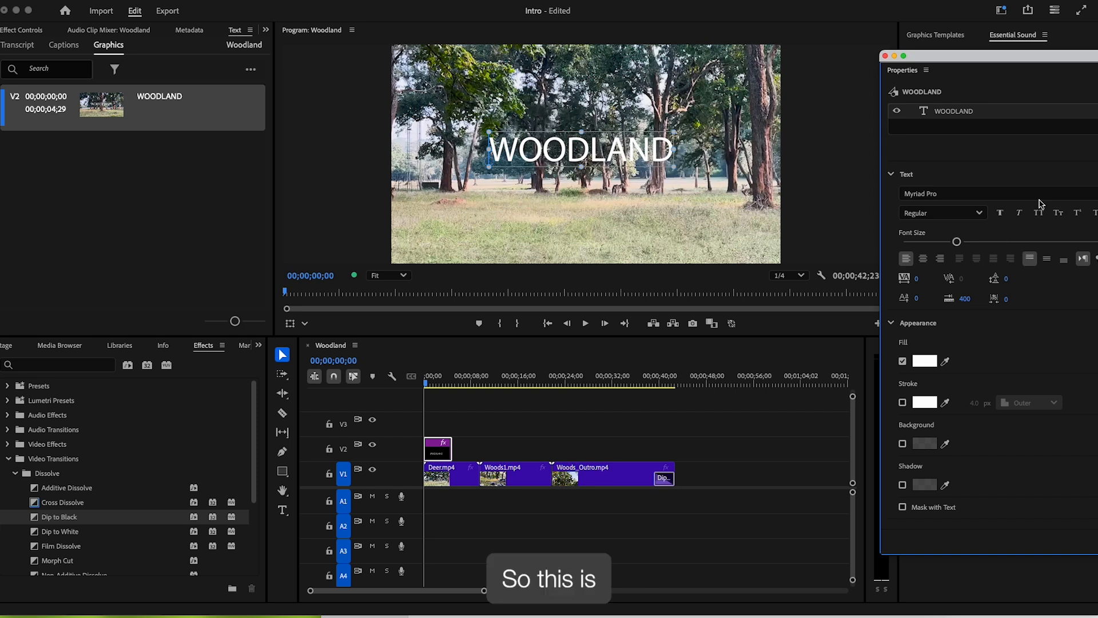
pyautogui.moveTo(1020, 60); pyautogui.dragTo(953, 48)
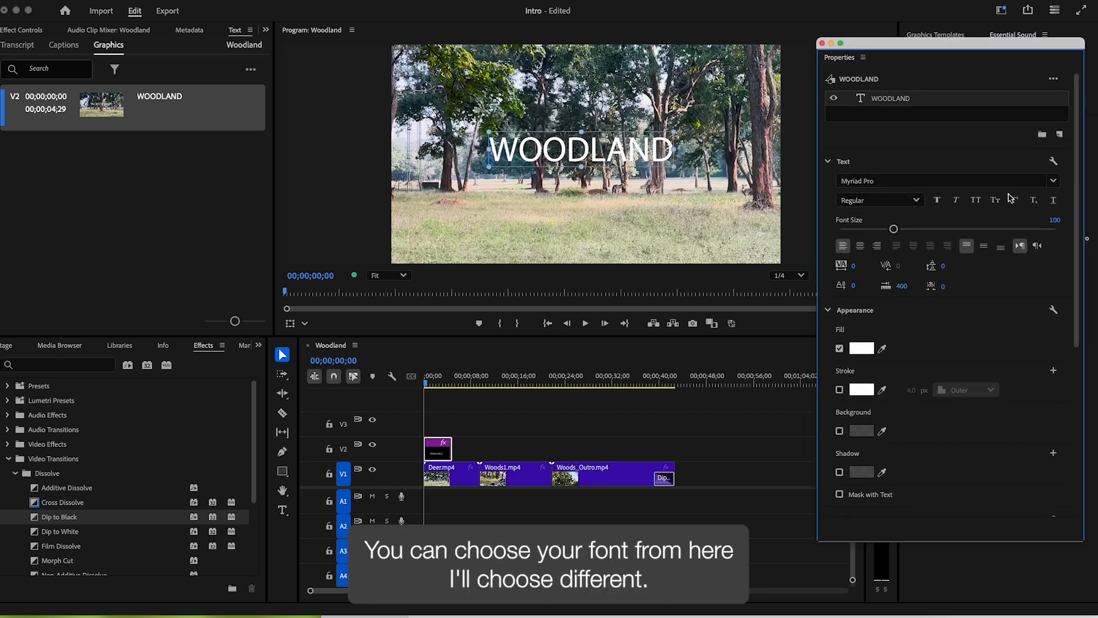
# - Change the title font to Helvetica Bold at size 126
pyautogui.click(1053, 181)
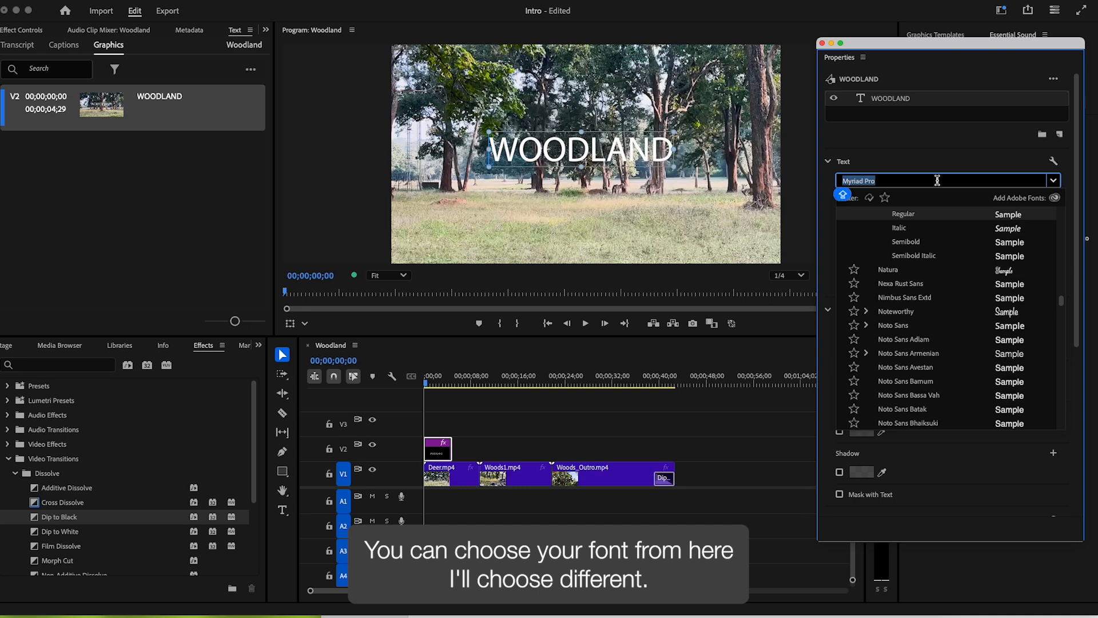
pyautogui.write('HELVE')
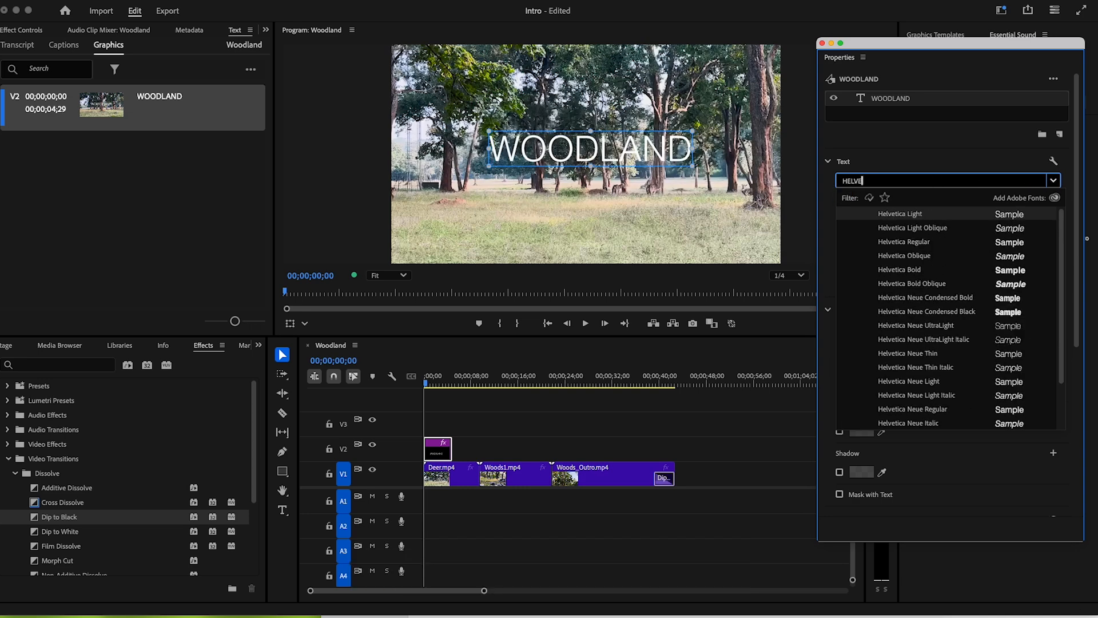
pyautogui.click(898, 269)
pyautogui.moveTo(894, 229); pyautogui.dragTo(907, 229)
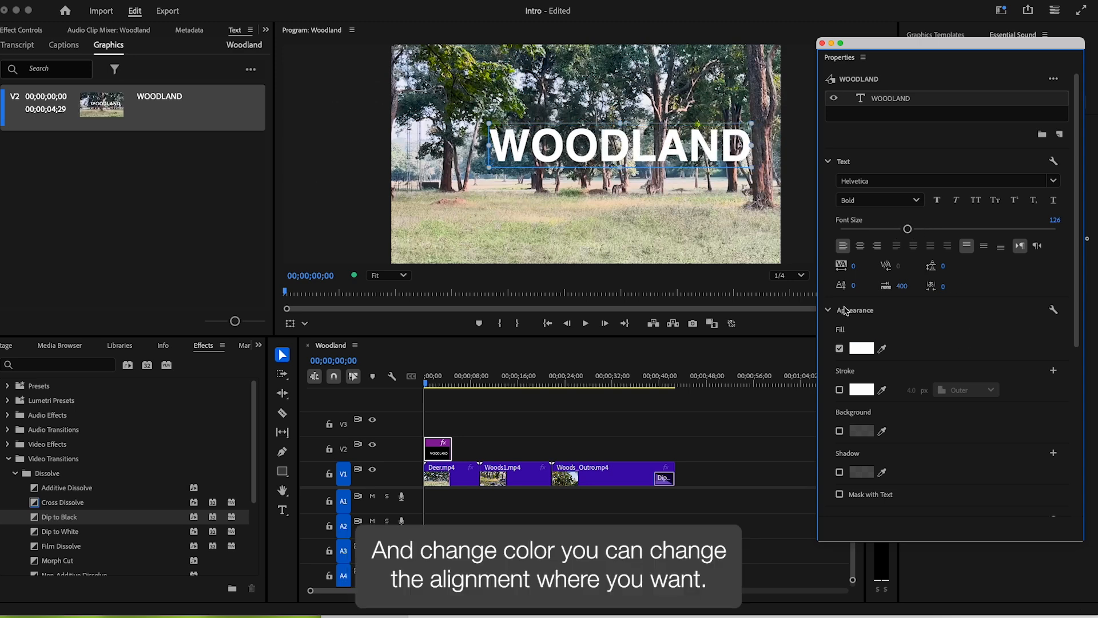
# - Centre-align the title text and move it to the middle of the frame
pyautogui.click(859, 246)
pyautogui.click(843, 246)
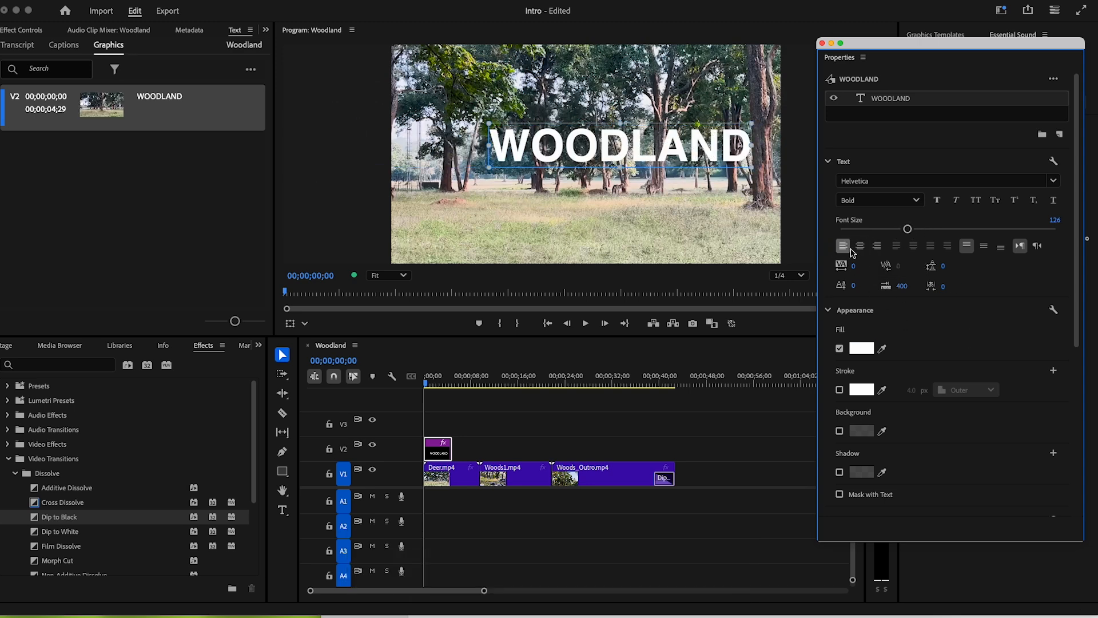
pyautogui.click(859, 246)
pyautogui.moveTo(582, 153); pyautogui.dragTo(667, 154)
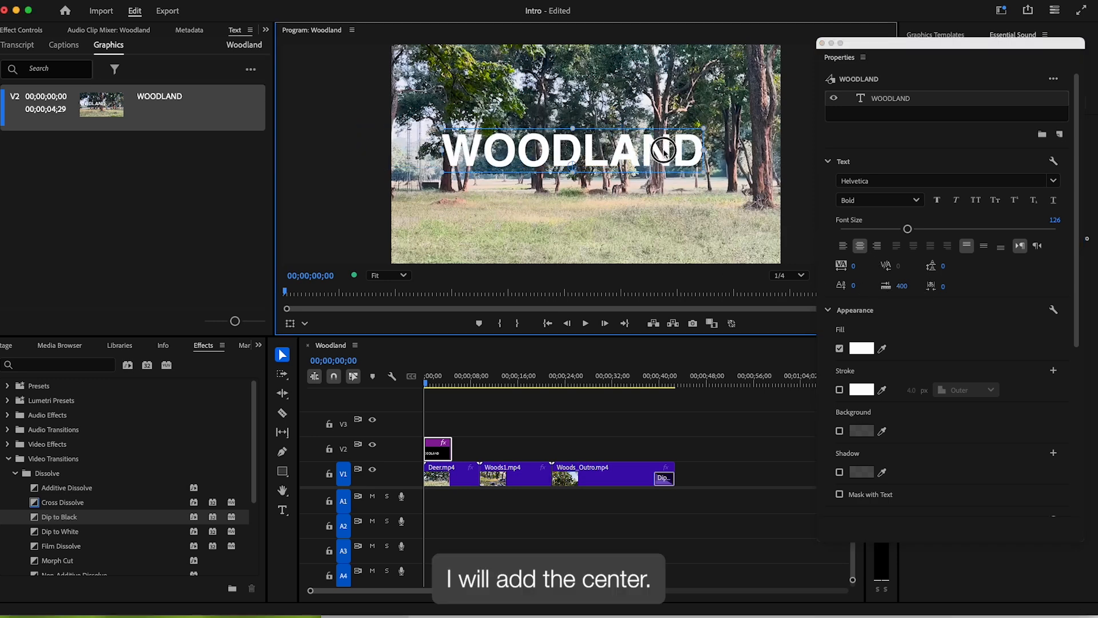
pyautogui.click(863, 349)
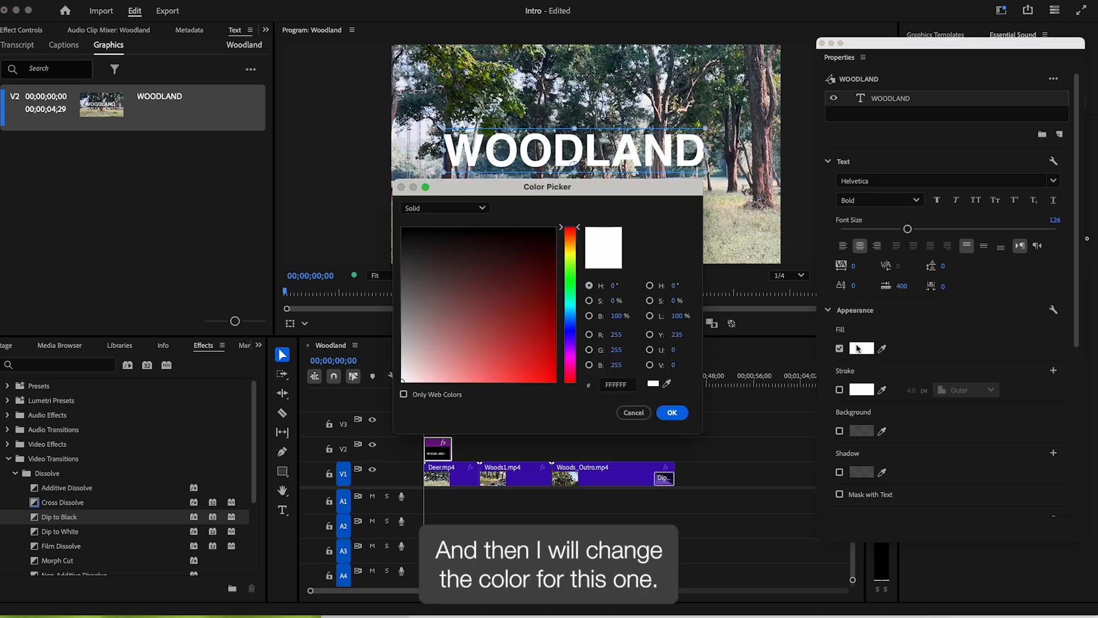
# - Give the title a green fill, leaving the outline and background off
pyautogui.click(570, 278)
pyautogui.click(534, 319)
pyautogui.click(672, 412)
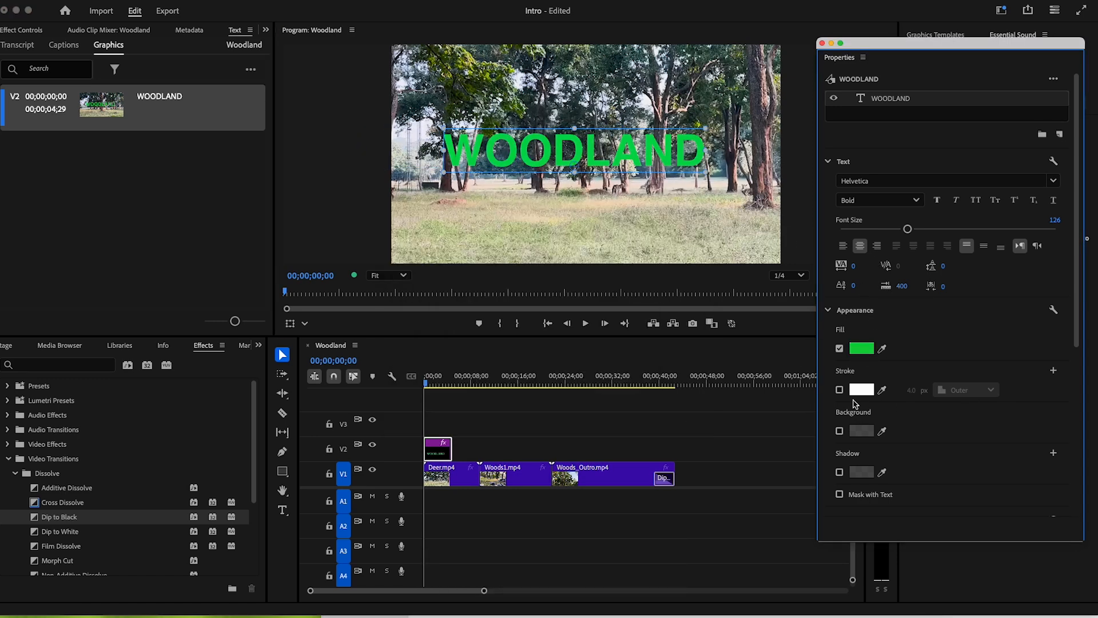
pyautogui.click(839, 390)
pyautogui.click(839, 389)
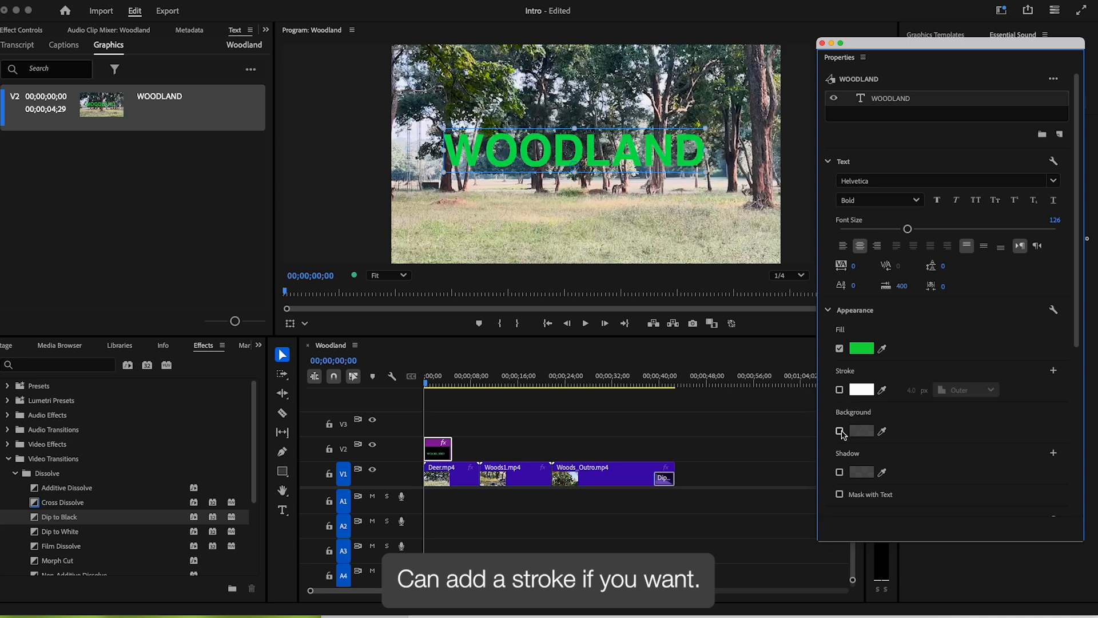
pyautogui.click(840, 432)
pyautogui.click(840, 432)
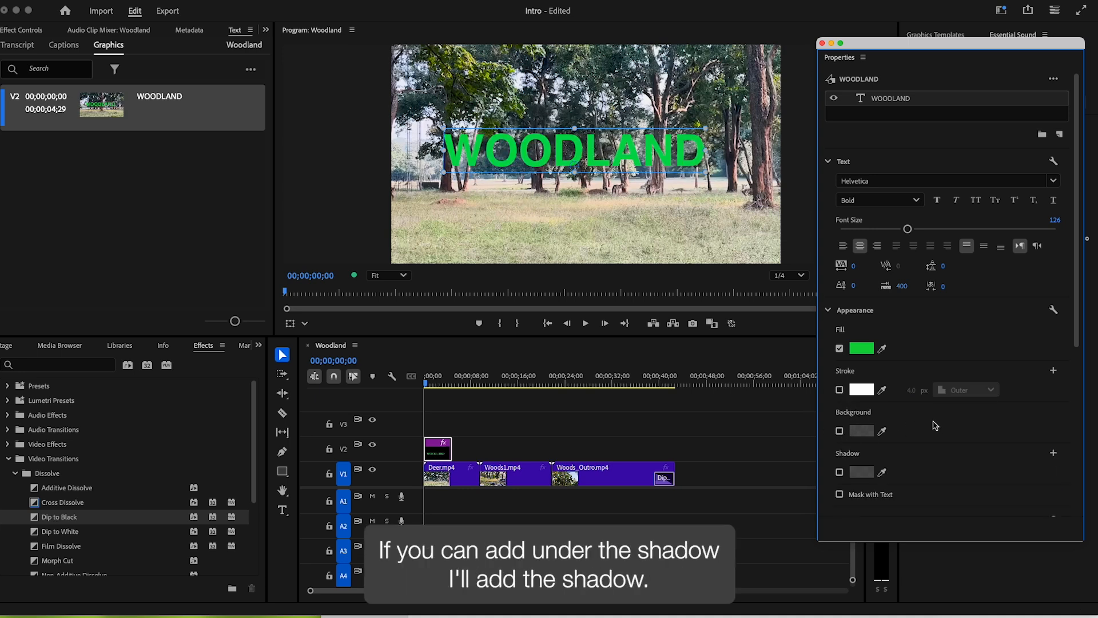
# - Add a drop shadow with higher opacity and a changed direction
pyautogui.scroll(-2, 936, 425)
pyautogui.click(840, 424)
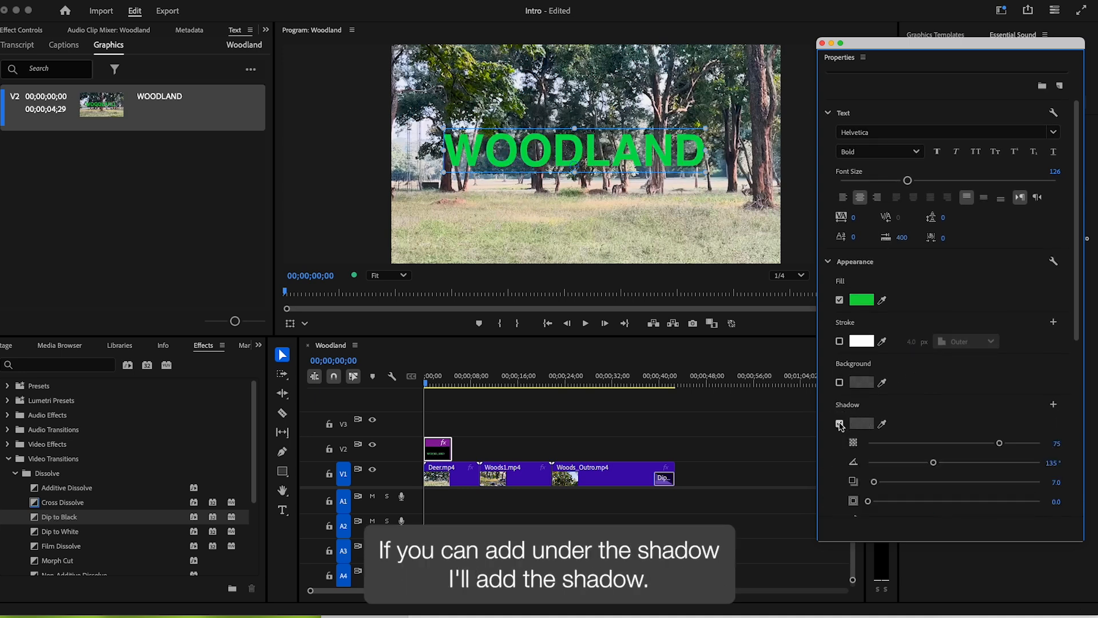
pyautogui.moveTo(1000, 444); pyautogui.dragTo(1085, 446)
pyautogui.moveTo(933, 463); pyautogui.dragTo(992, 464)
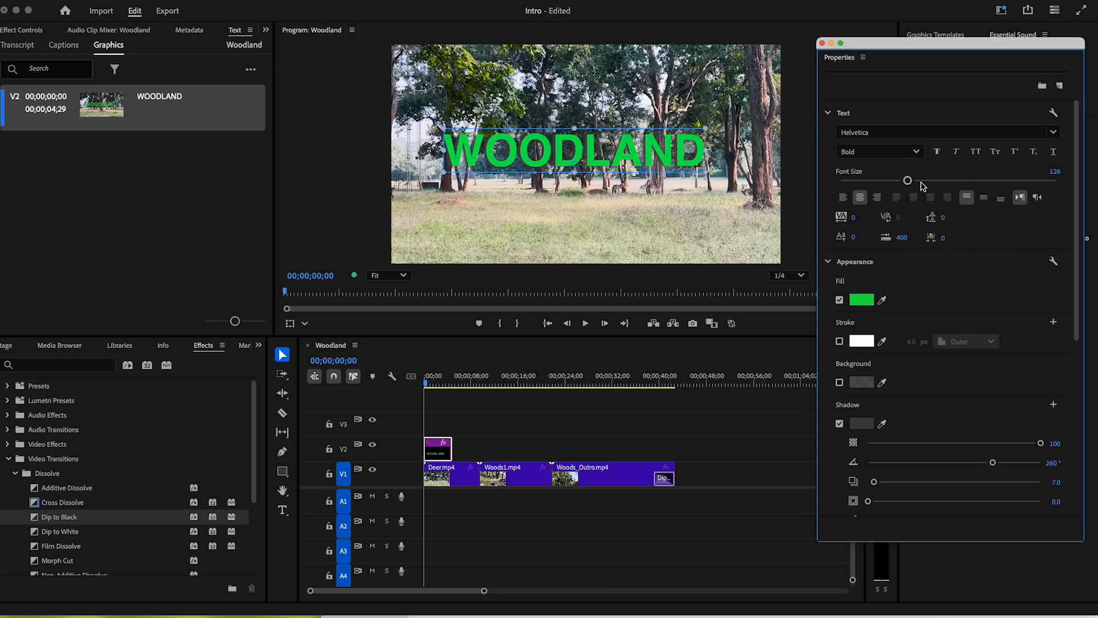
# - Raise the font size to 131 and centre the title horizontally and vertically
pyautogui.moveTo(908, 182); pyautogui.dragTo(913, 184)
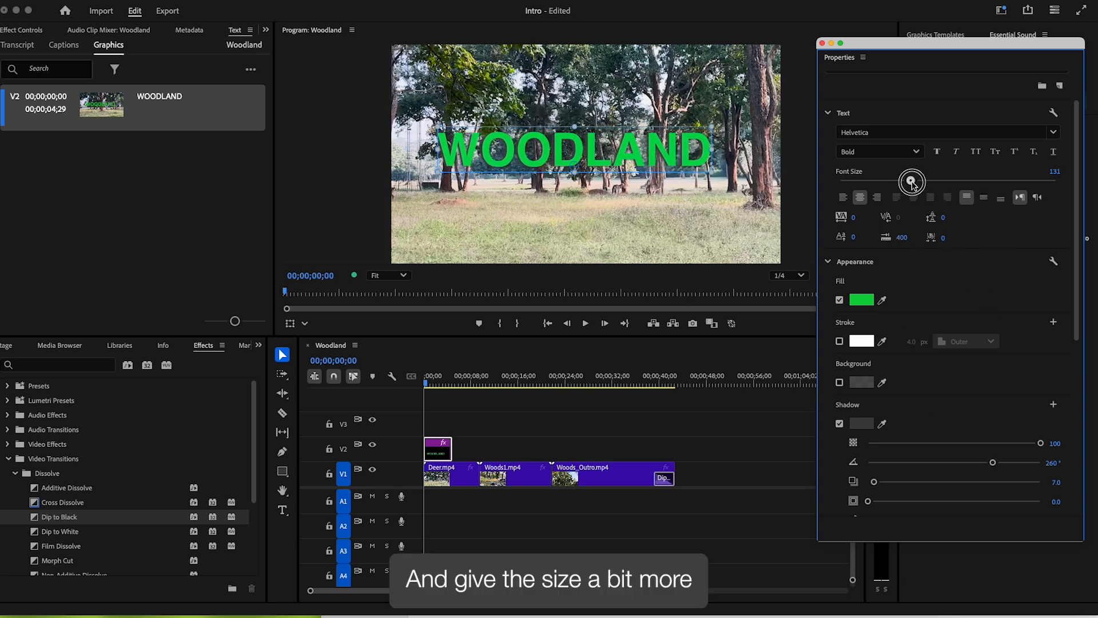
pyautogui.moveTo(905, 45); pyautogui.dragTo(913, 39)
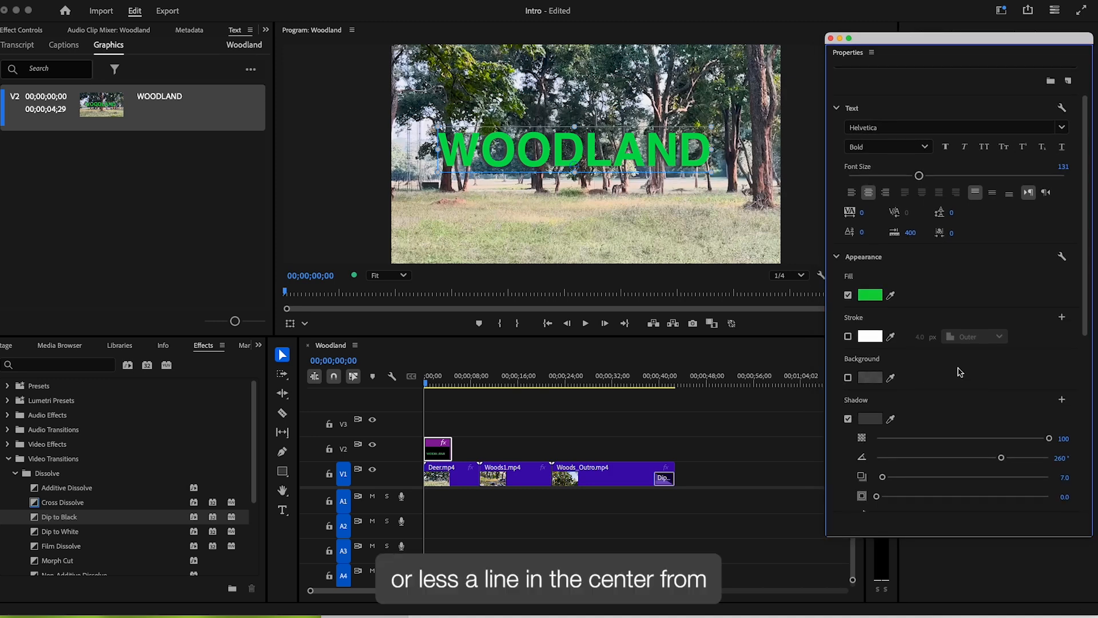
pyautogui.scroll(-5, 959, 374)
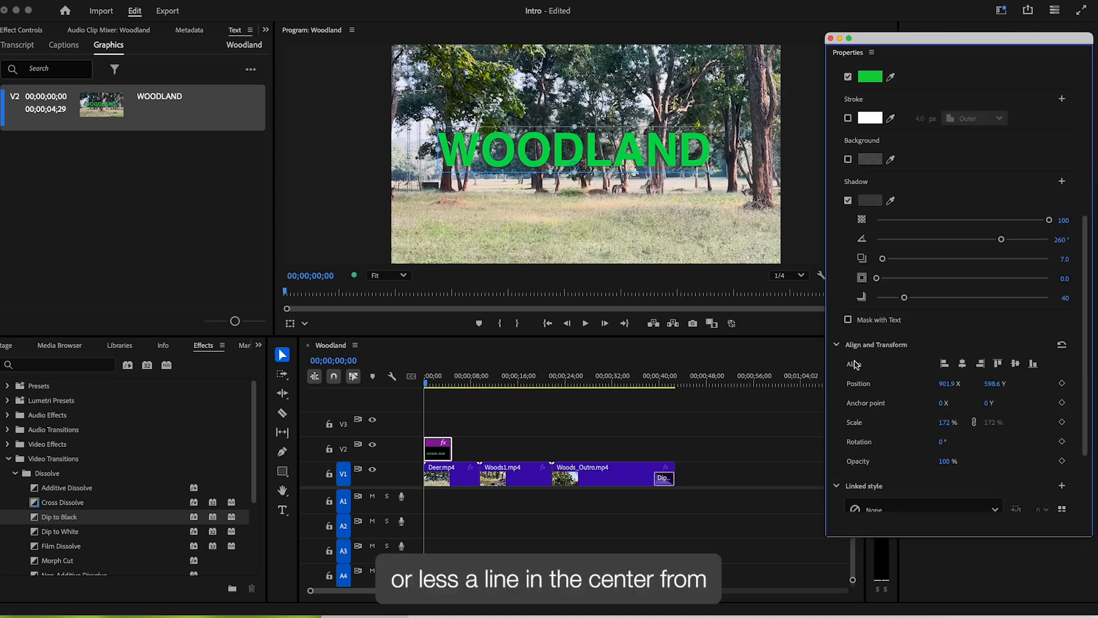
pyautogui.click(963, 365)
pyautogui.click(1015, 365)
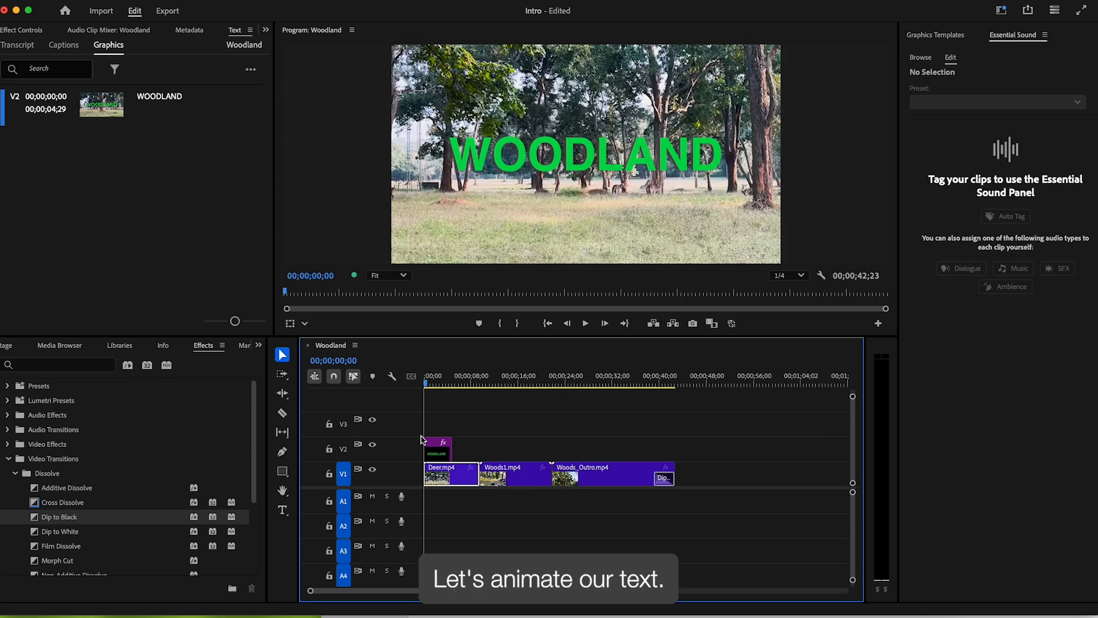
pyautogui.click(433, 450)
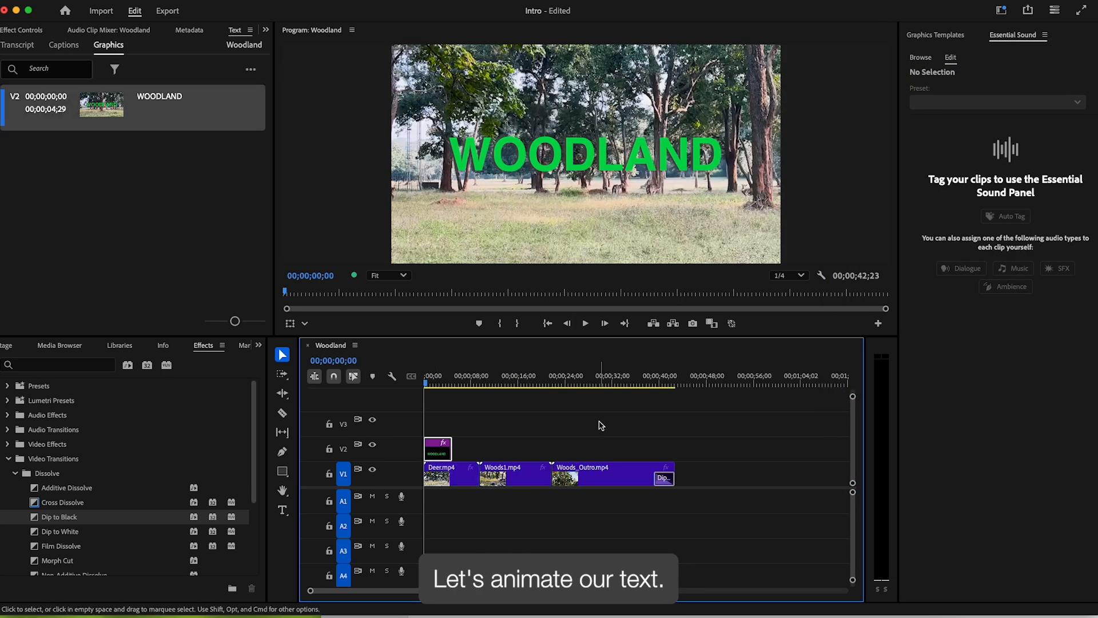
# - Keyframe the WOODLAND title's opacity from 0% at the start to 100% at one second, then preview
pyautogui.click(39, 29)
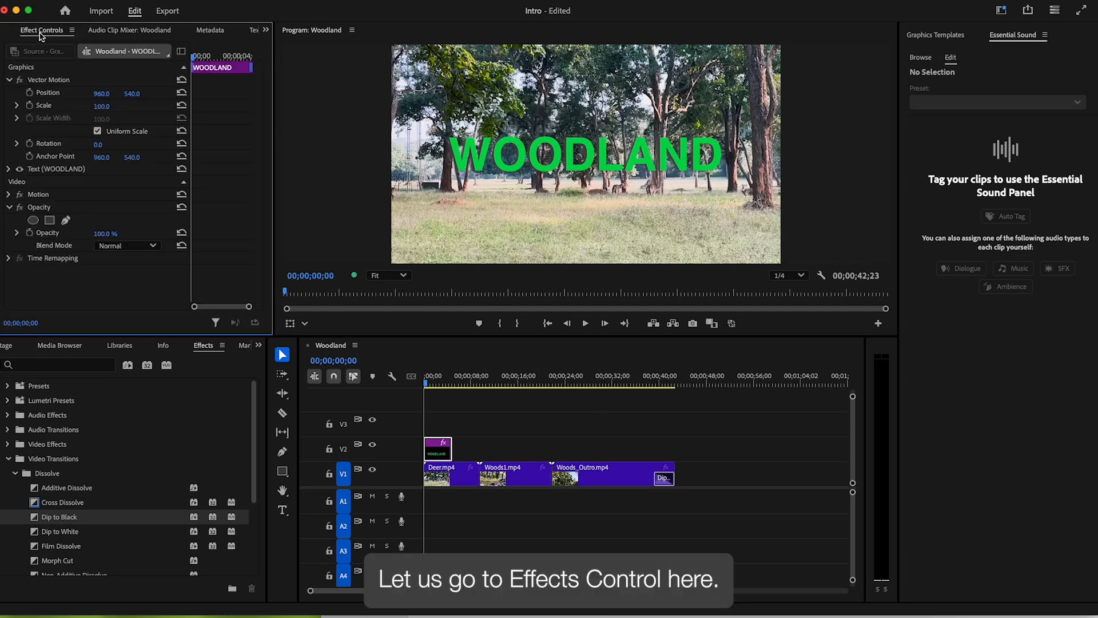
pyautogui.click(30, 233)
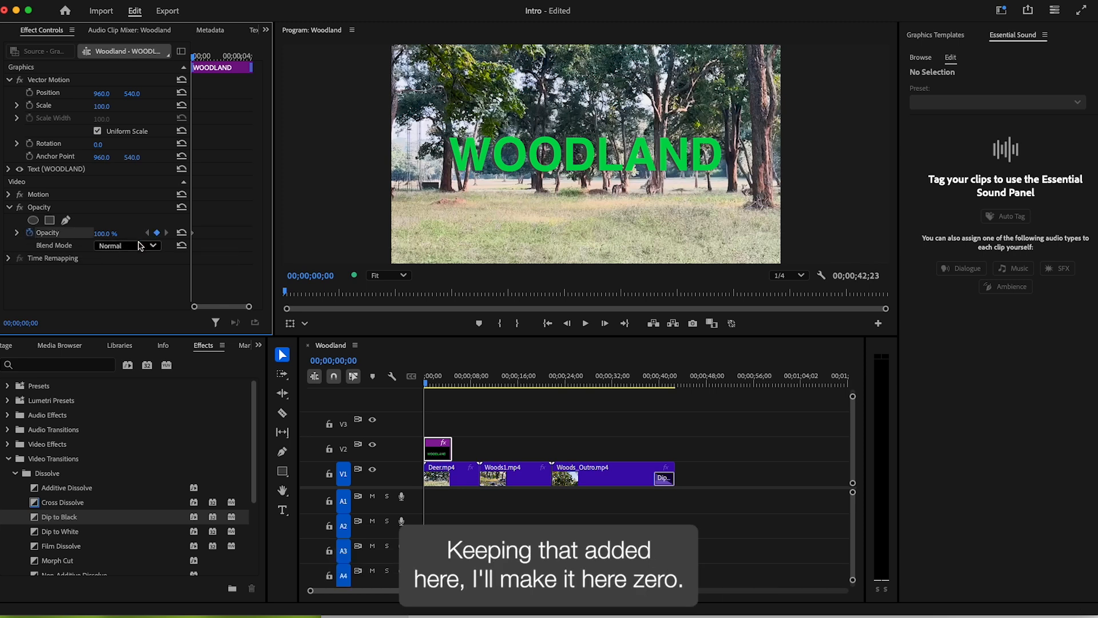
pyautogui.moveTo(109, 239); pyautogui.dragTo(87, 233)
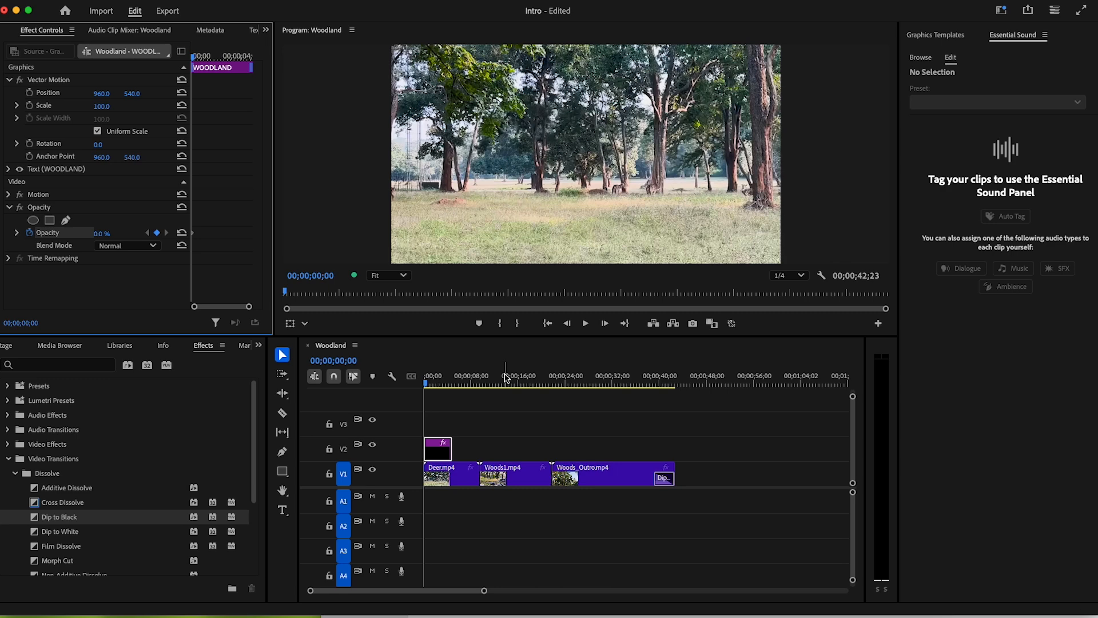
pyautogui.click(438, 381)
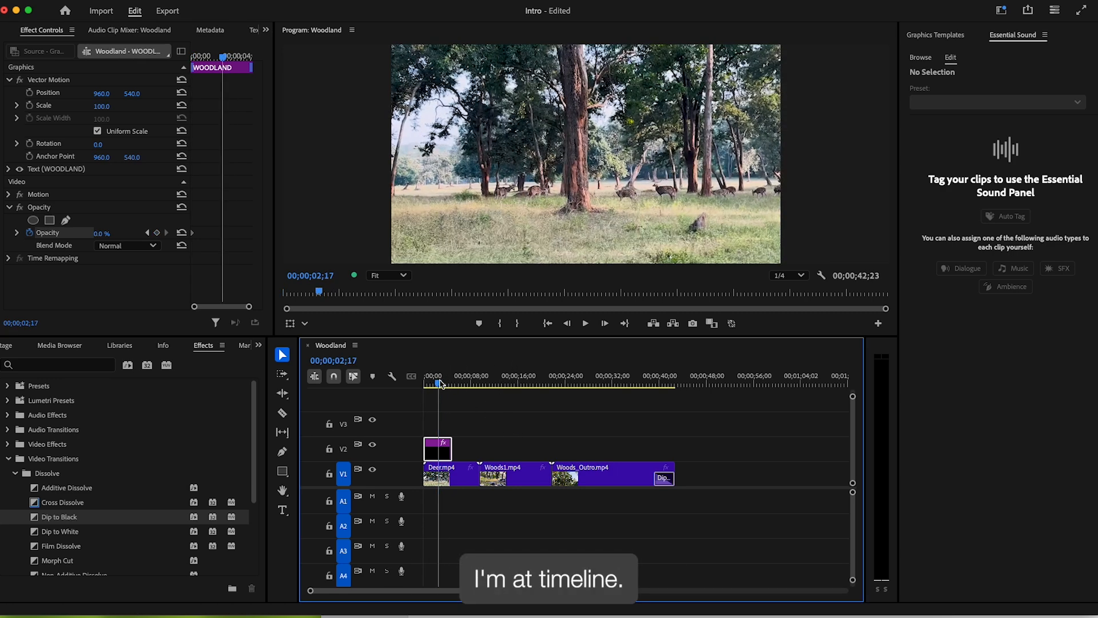
pyautogui.press('=')
pyautogui.press('=')
pyautogui.moveTo(444, 384); pyautogui.dragTo(447, 383)
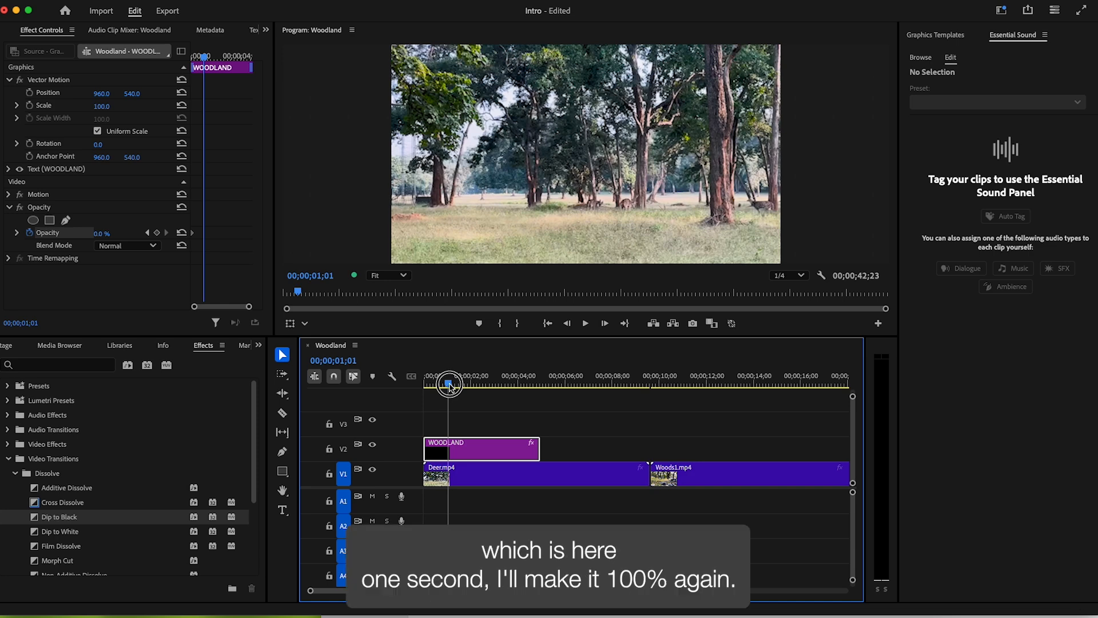
pyautogui.click(98, 234)
pyautogui.write('100')
pyautogui.press('Return')
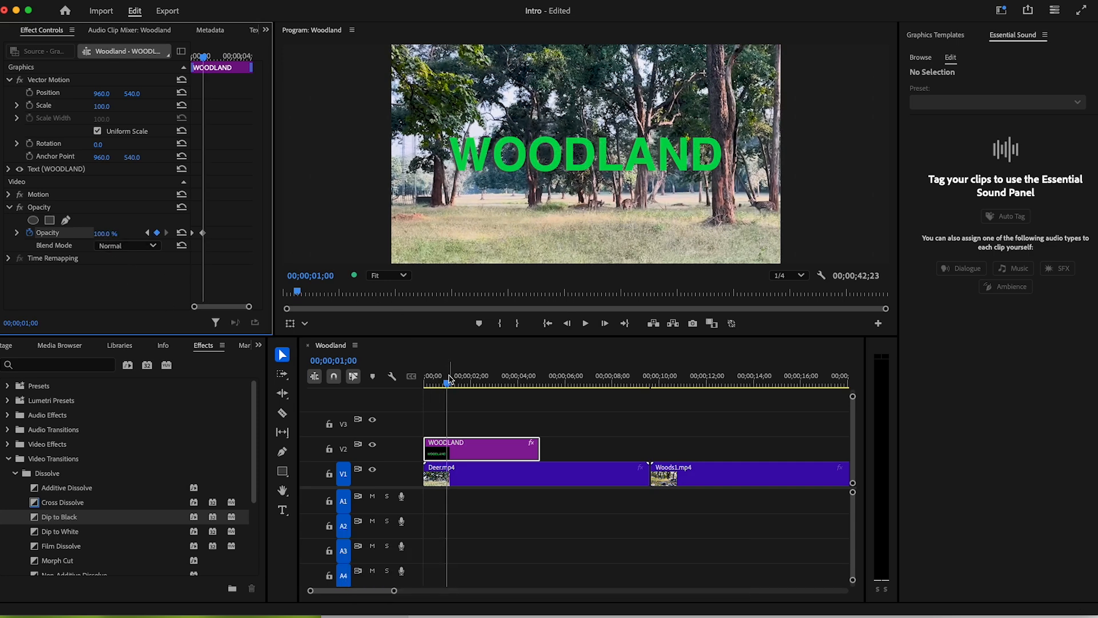
pyautogui.moveTo(448, 378); pyautogui.dragTo(401, 327)
pyautogui.press('space')
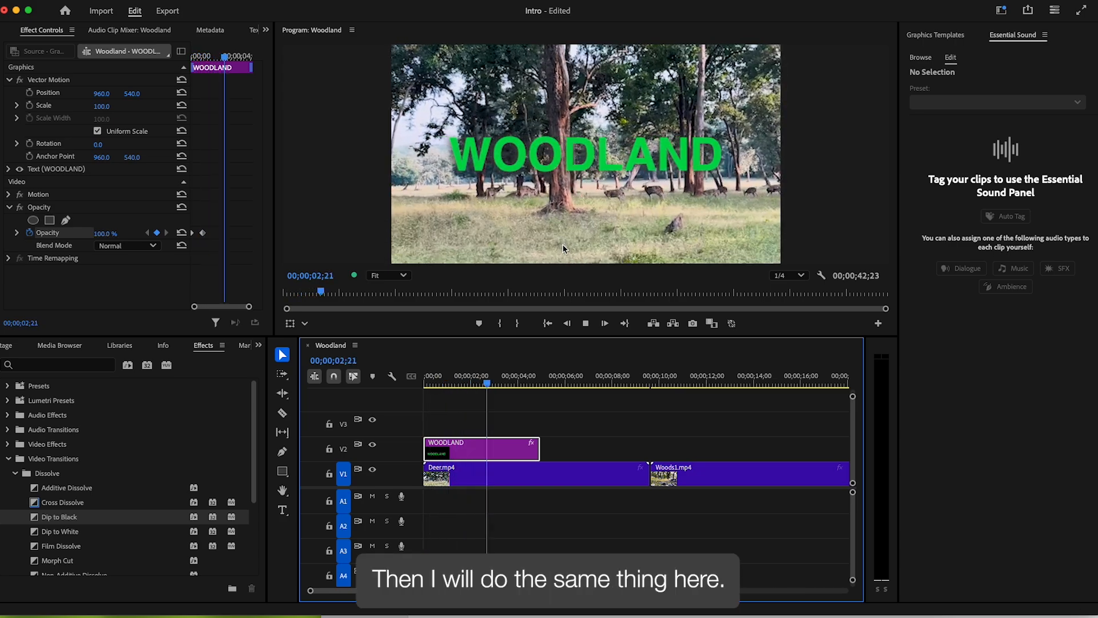
pyautogui.press('space')
# - Add opacity keyframes fading the title from 100% to 0% at its end, then play it back
pyautogui.moveTo(527, 381); pyautogui.dragTo(515, 382)
pyautogui.click(156, 233)
pyautogui.moveTo(523, 383); pyautogui.dragTo(541, 382)
pyautogui.click(519, 451)
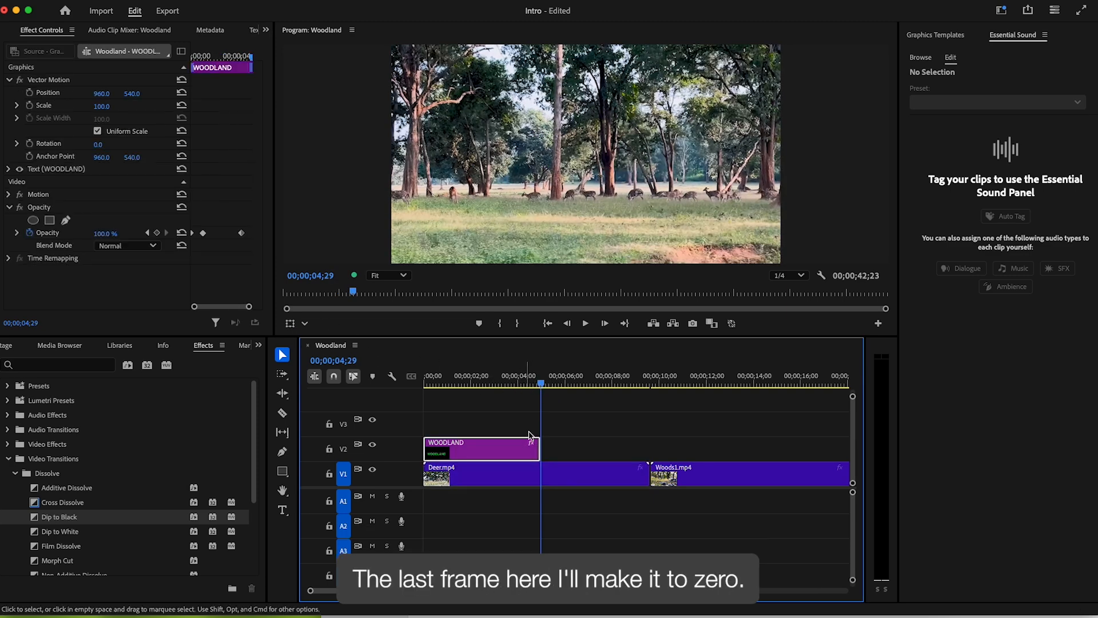
pyautogui.click(540, 384)
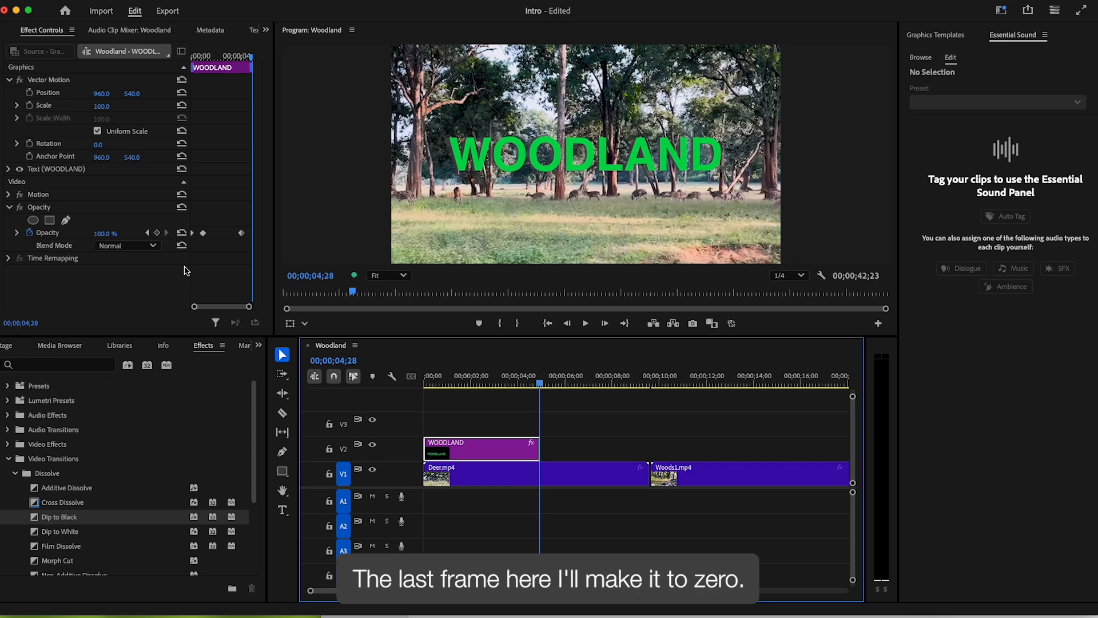
pyautogui.moveTo(98, 235); pyautogui.dragTo(58, 236)
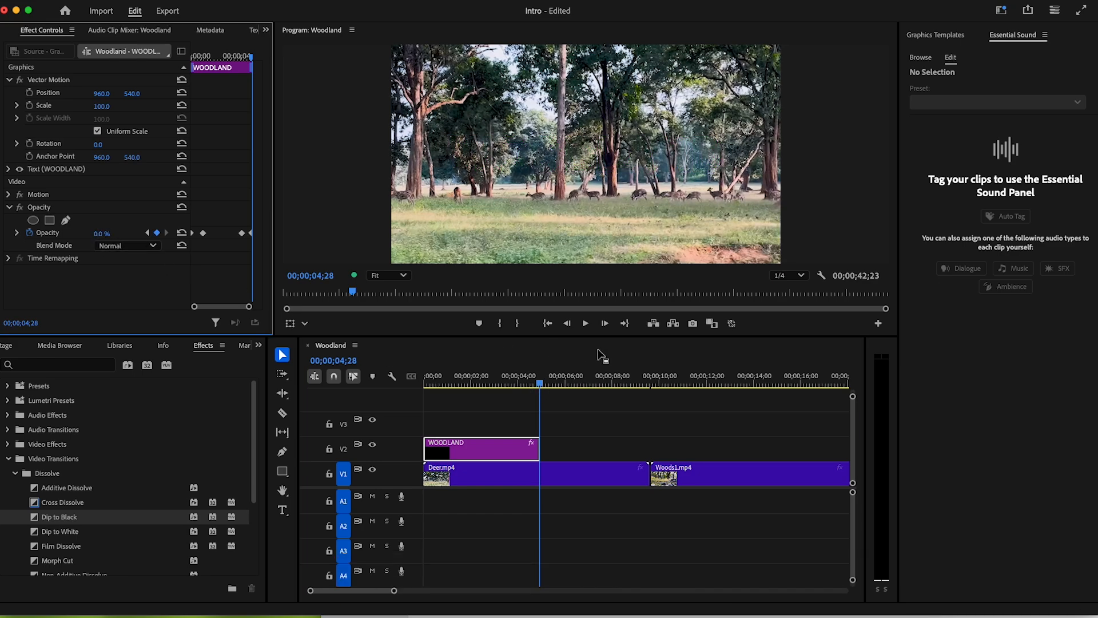
pyautogui.click(527, 377)
pyautogui.press('Home')
pyautogui.press('space')
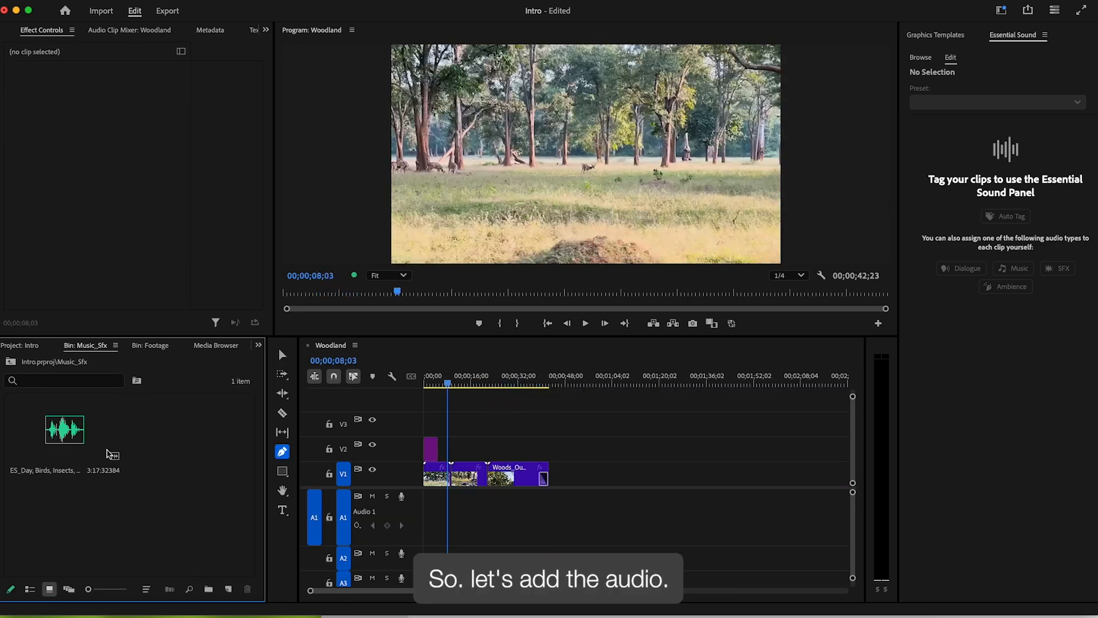
# - Place the ES_Day, Birds, Insects ambience clip on the Audio 1 track
pyautogui.click(109, 454)
pyautogui.moveTo(74, 432); pyautogui.dragTo(417, 510)
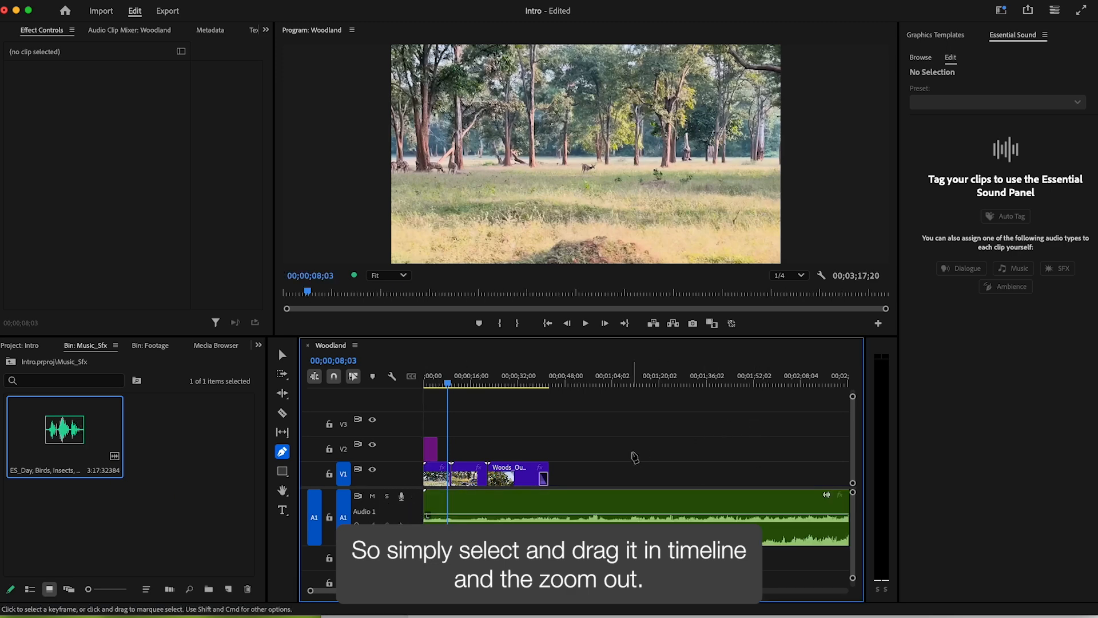
pyautogui.press('-')
pyautogui.moveTo(460, 377); pyautogui.dragTo(485, 378)
# - Trim the ambience clip's end back to the video's end at 42;12
pyautogui.click(729, 545)
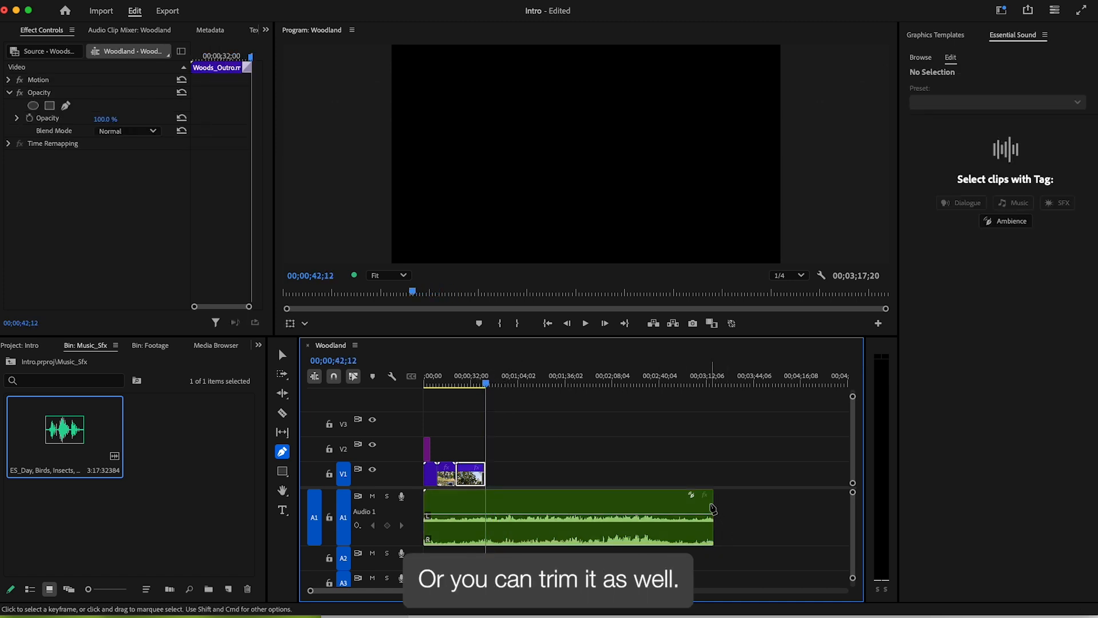
pyautogui.press('v')
pyautogui.moveTo(712, 508); pyautogui.dragTo(485, 512)
pyautogui.press('=')
pyautogui.press('=')
pyautogui.press('=')
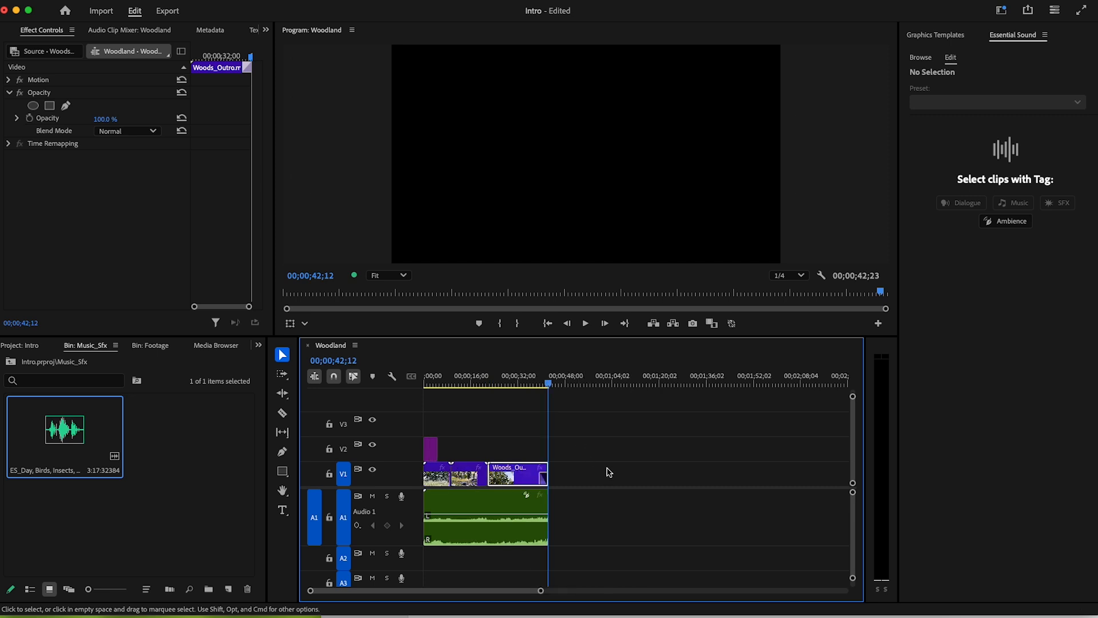
pyautogui.moveTo(468, 381); pyautogui.dragTo(402, 378)
pyautogui.press('\\')
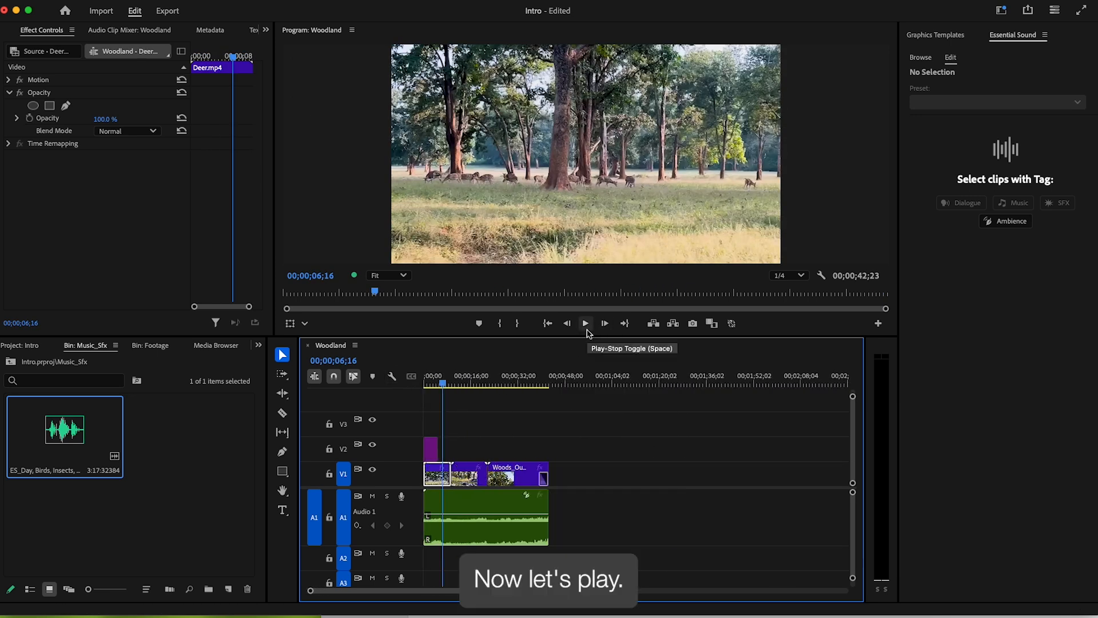
pyautogui.click(588, 328)
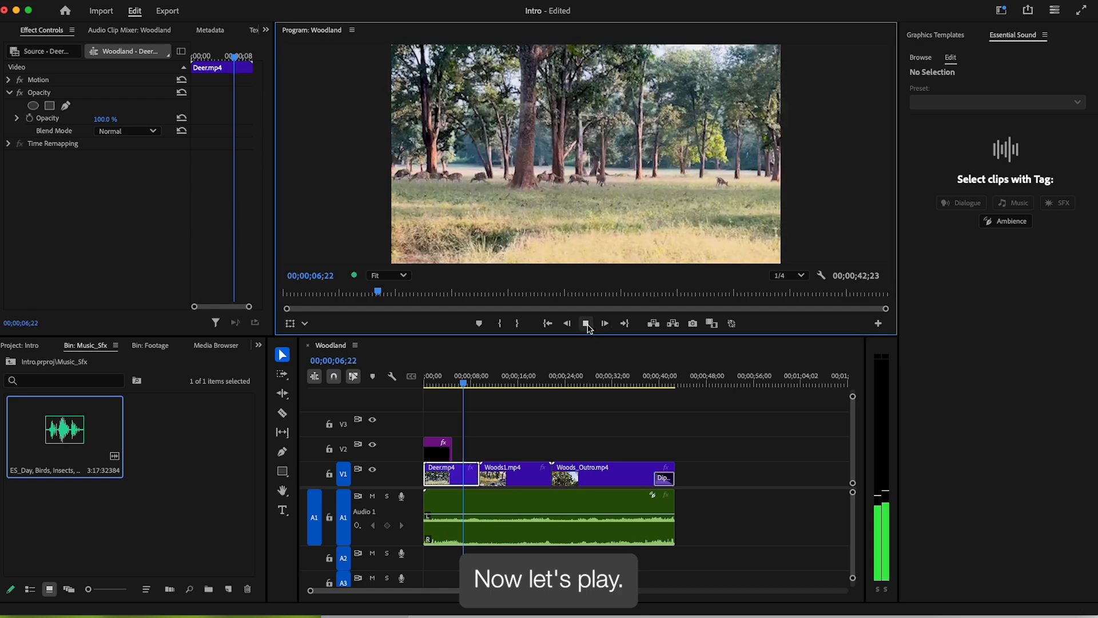
pyautogui.moveTo(474, 383); pyautogui.dragTo(389, 376)
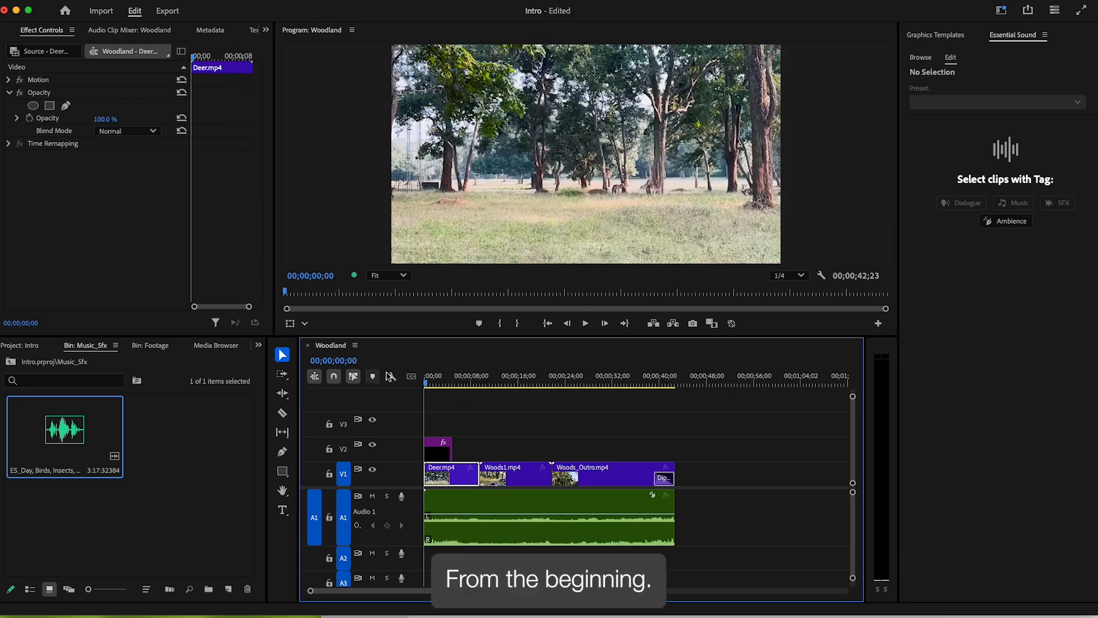
pyautogui.click(586, 325)
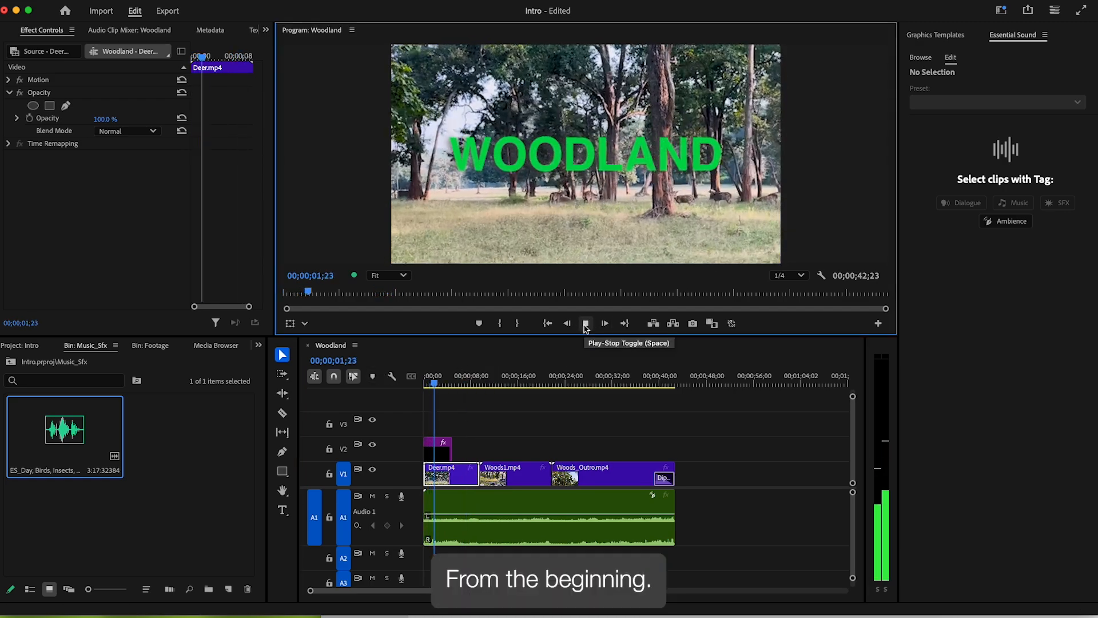
pyautogui.click(586, 324)
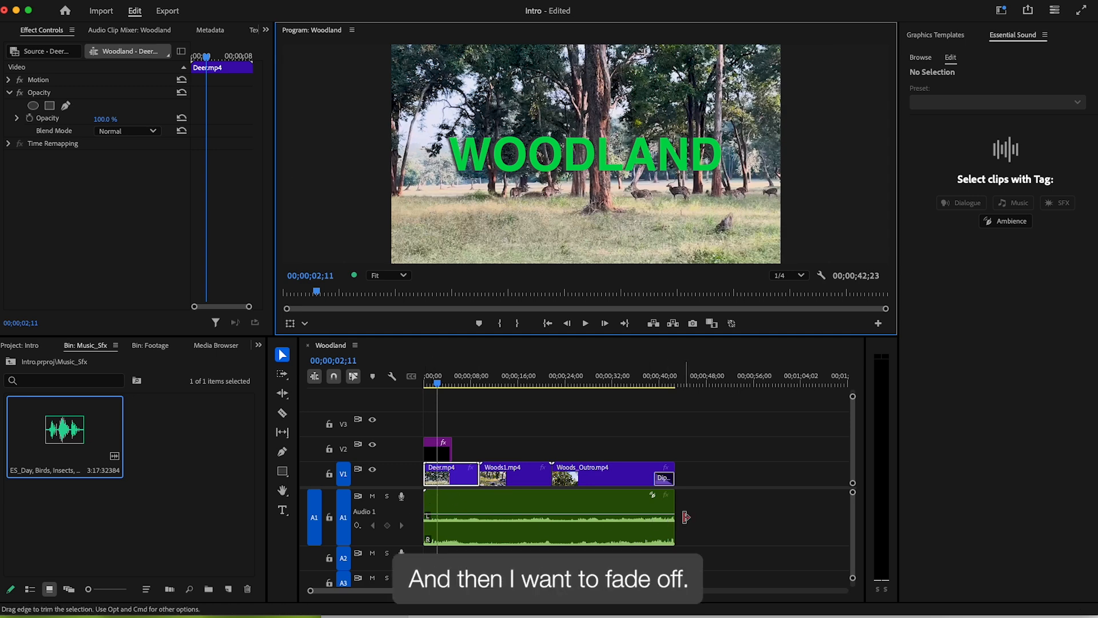
pyautogui.moveTo(437, 383); pyautogui.dragTo(417, 384)
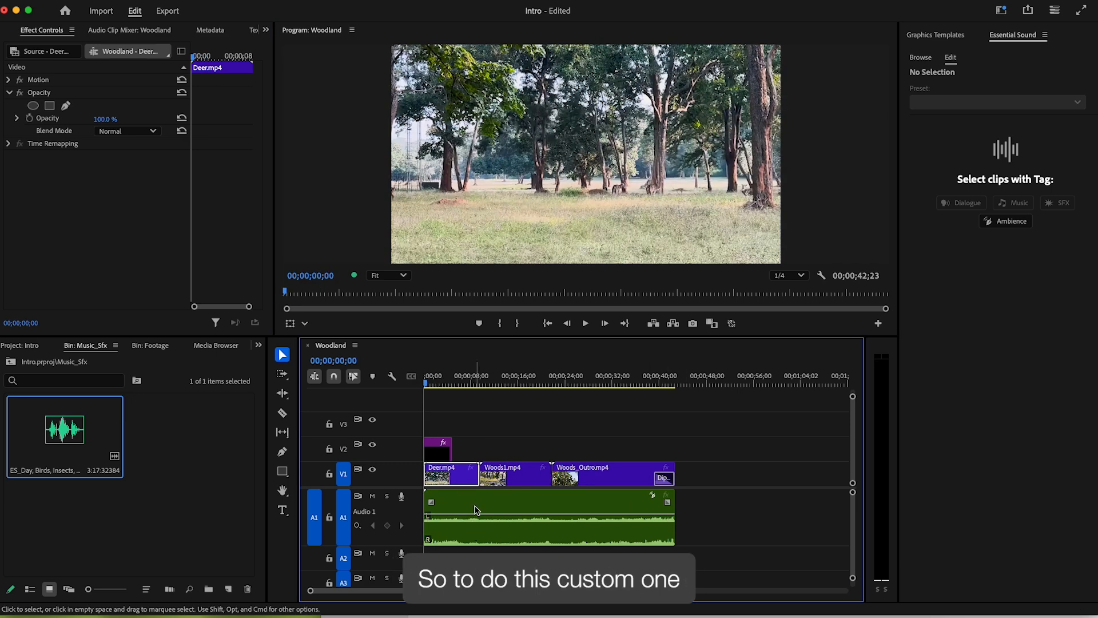
pyautogui.press('=')
pyautogui.press('=')
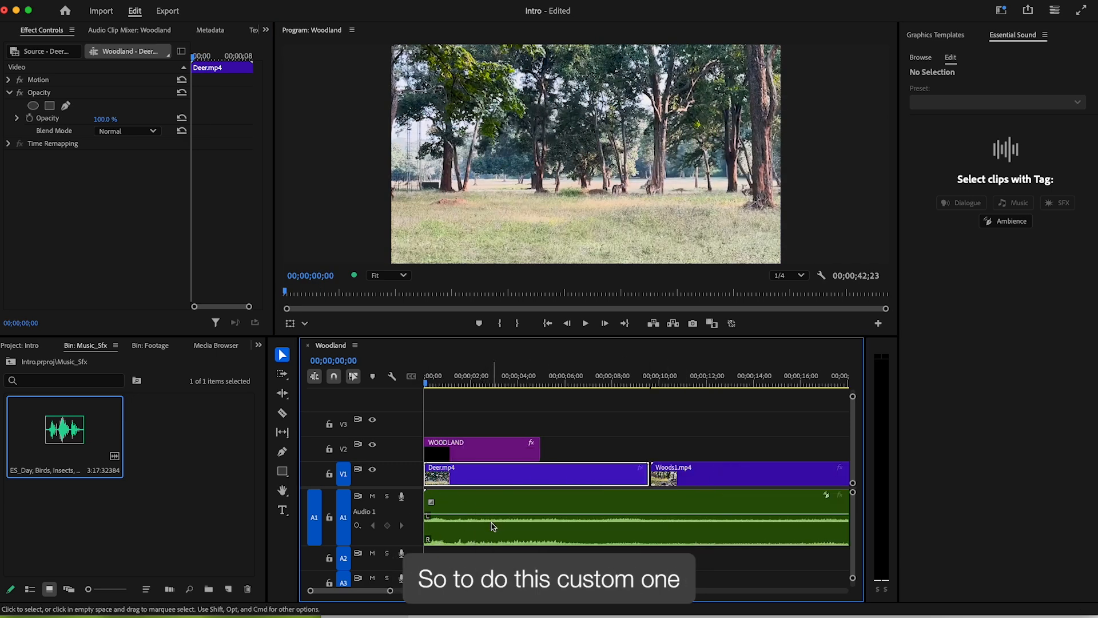
pyautogui.moveTo(457, 514); pyautogui.dragTo(458, 520)
pyautogui.press('space')
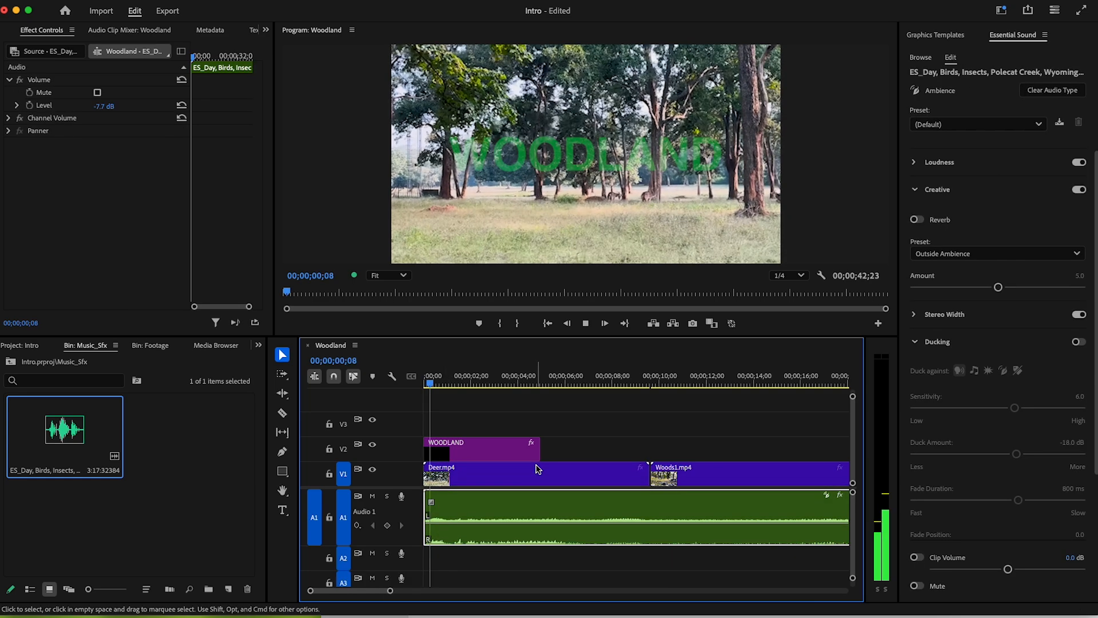
pyautogui.moveTo(497, 522); pyautogui.dragTo(495, 533)
pyautogui.press('super+z')
pyautogui.press('super+z')
pyautogui.press('super+z')
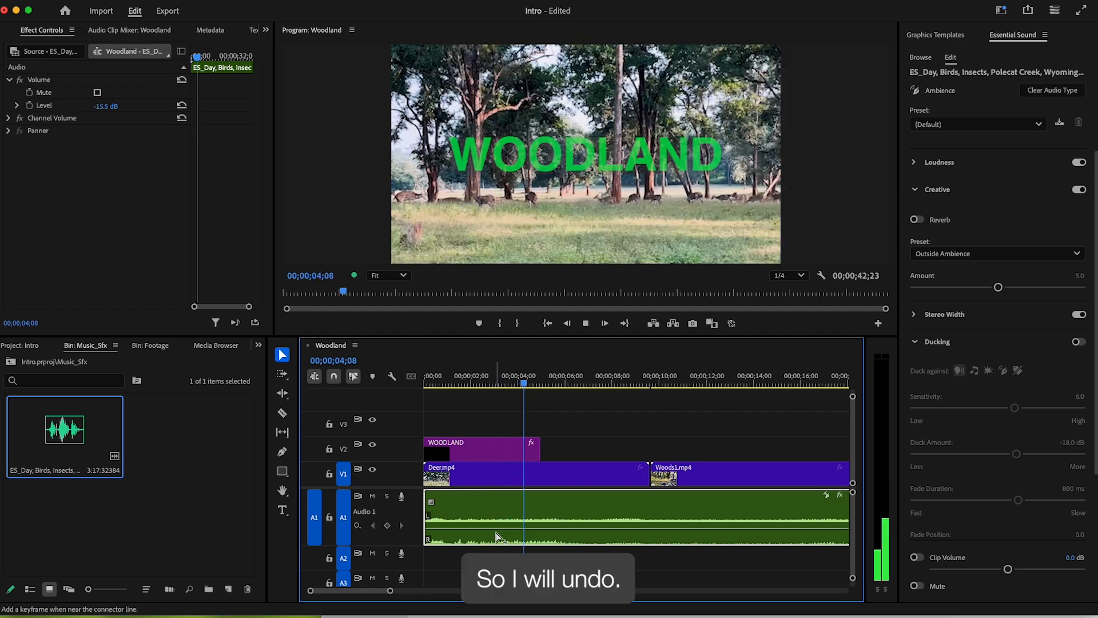
pyautogui.press('space')
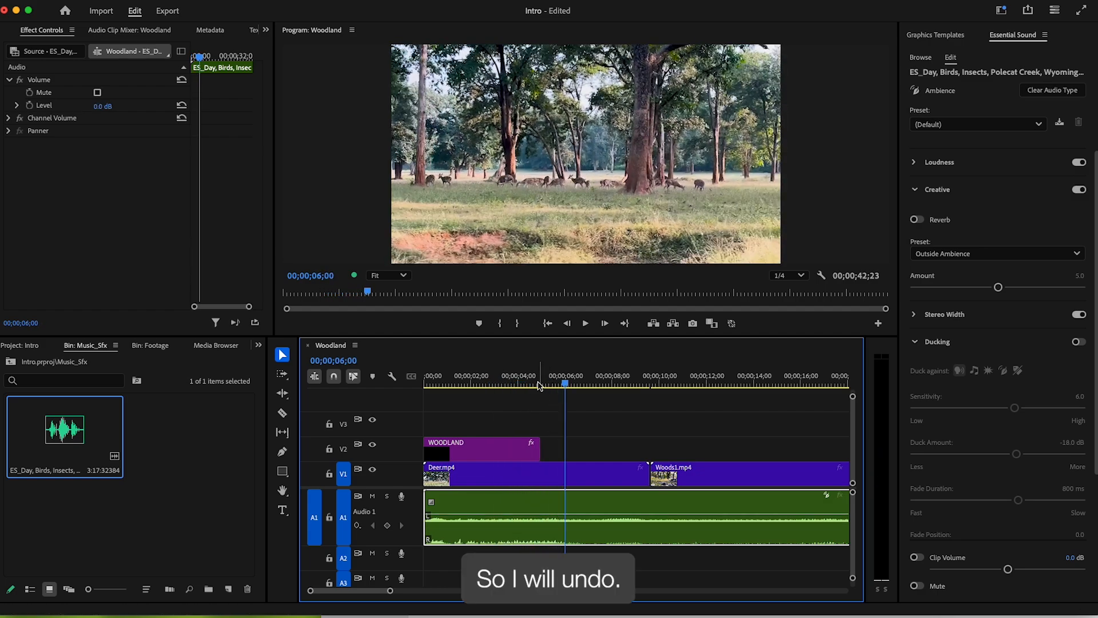
pyautogui.click(433, 366)
pyautogui.moveTo(433, 366)
pyautogui.mouseDown()
pyautogui.moveTo(461, 372)
pyautogui.moveTo(450, 376)
pyautogui.mouseUp()
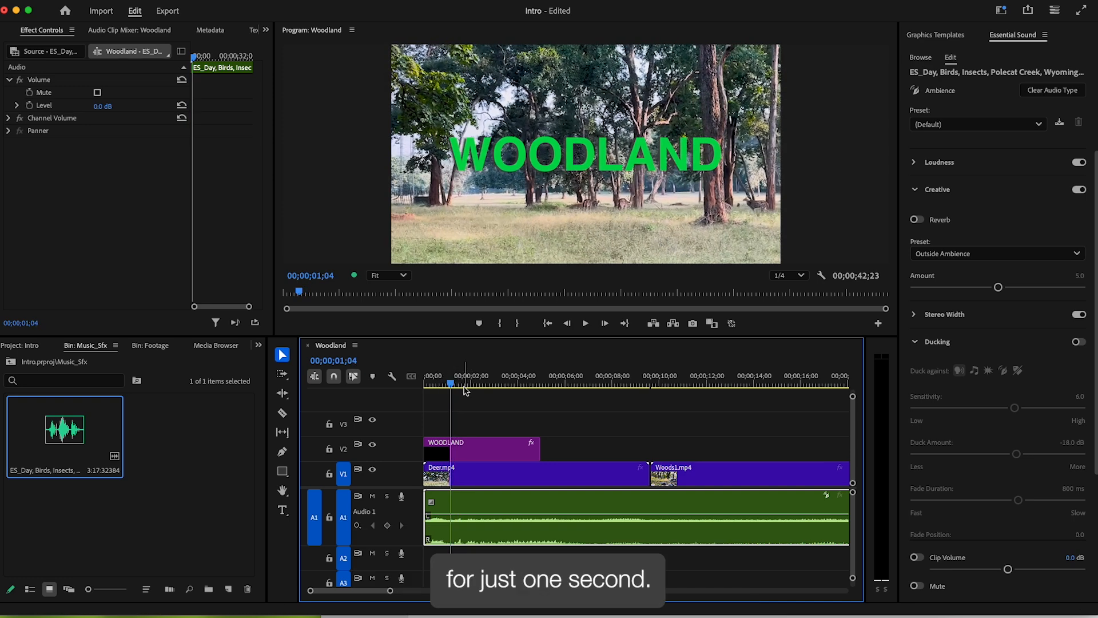
pyautogui.press('=')
# - With the Pen tool, add three volume keyframes over the ambience's first second, pulling the first to silence
pyautogui.click(282, 452)
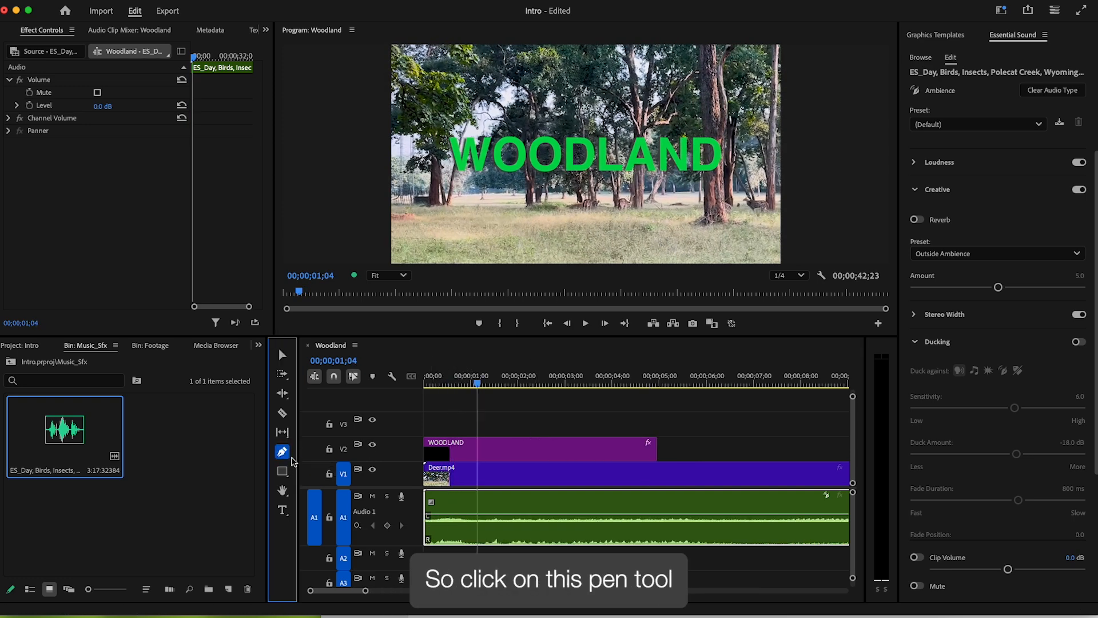
pyautogui.click(479, 517)
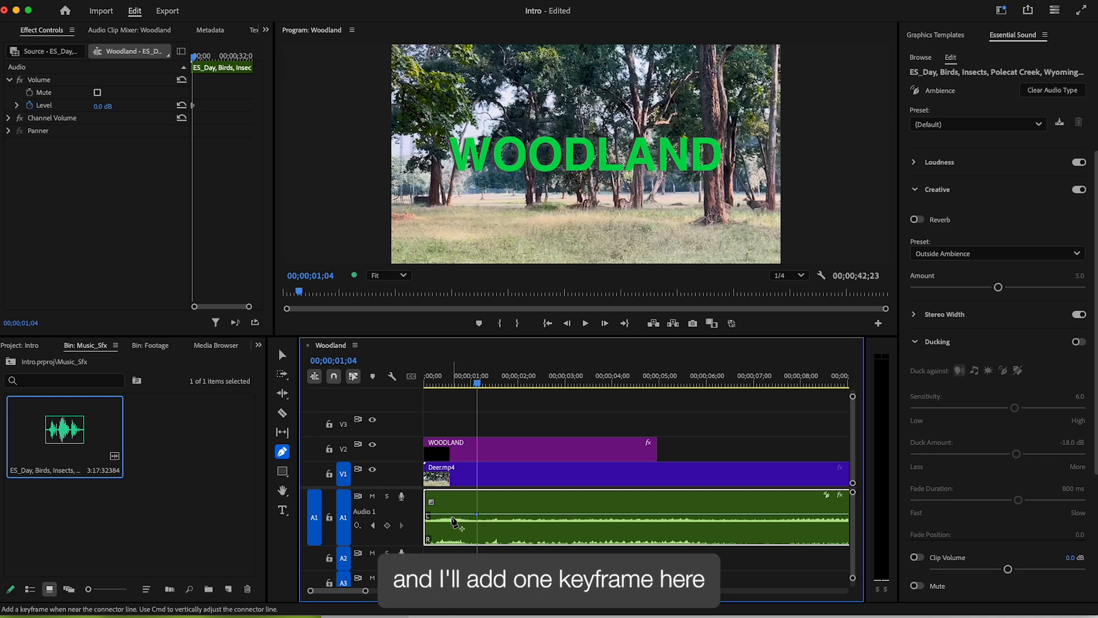
pyautogui.click(450, 514)
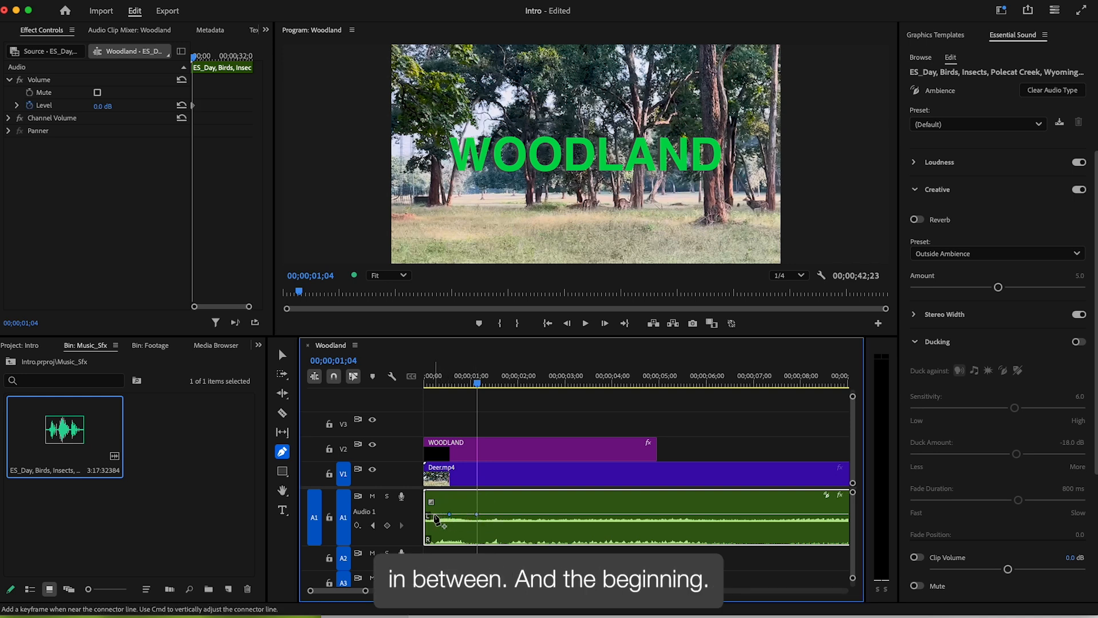
pyautogui.click(429, 516)
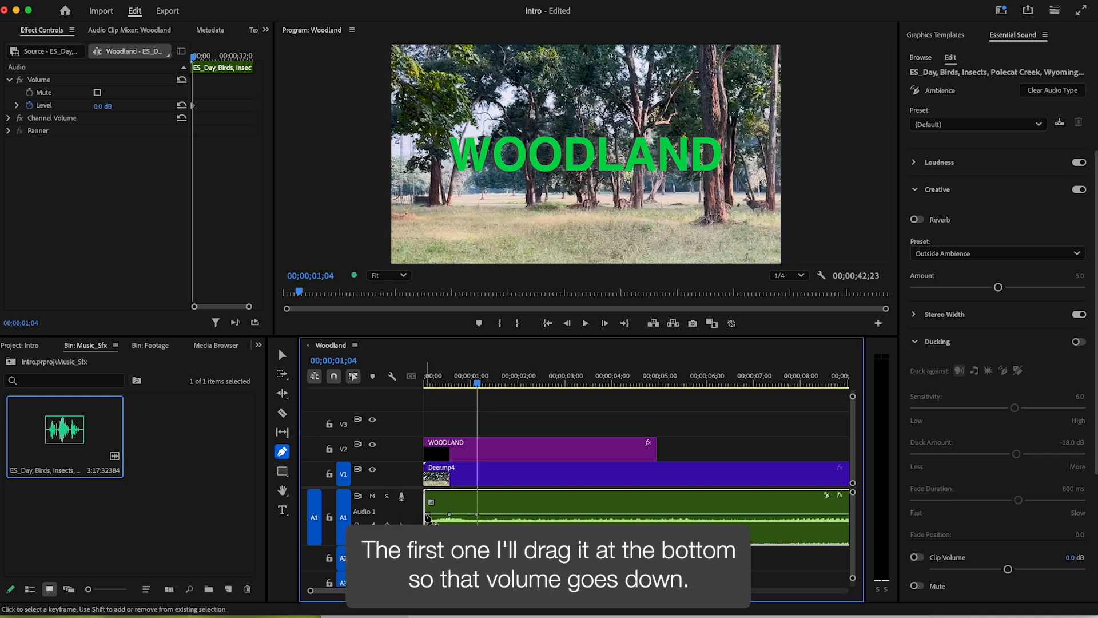
pyautogui.moveTo(429, 516); pyautogui.dragTo(429, 529)
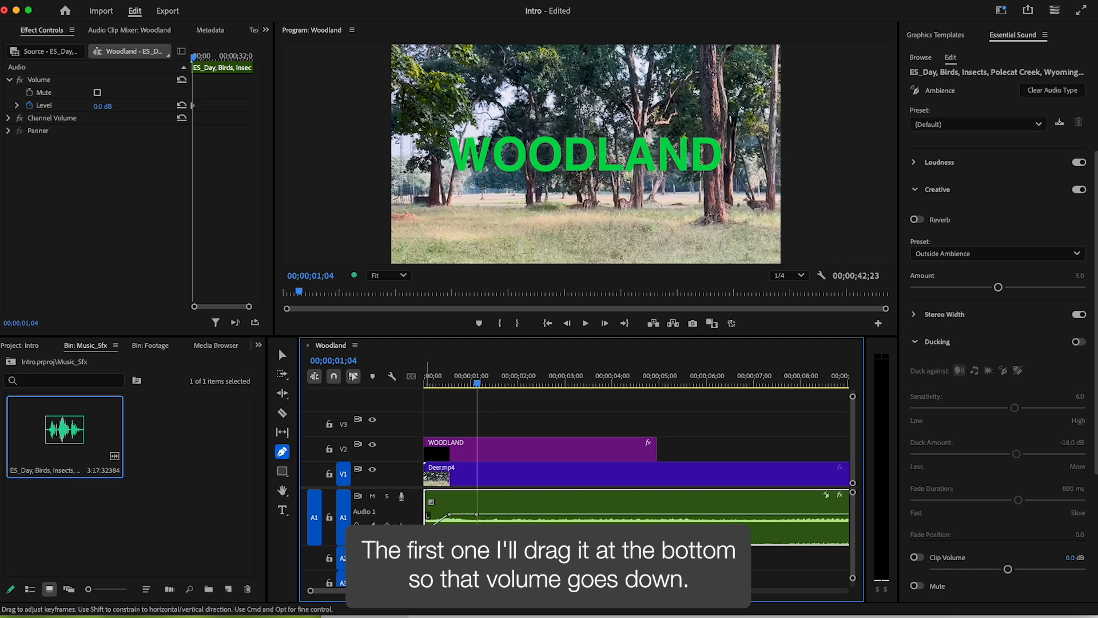
pyautogui.moveTo(449, 514); pyautogui.dragTo(450, 515)
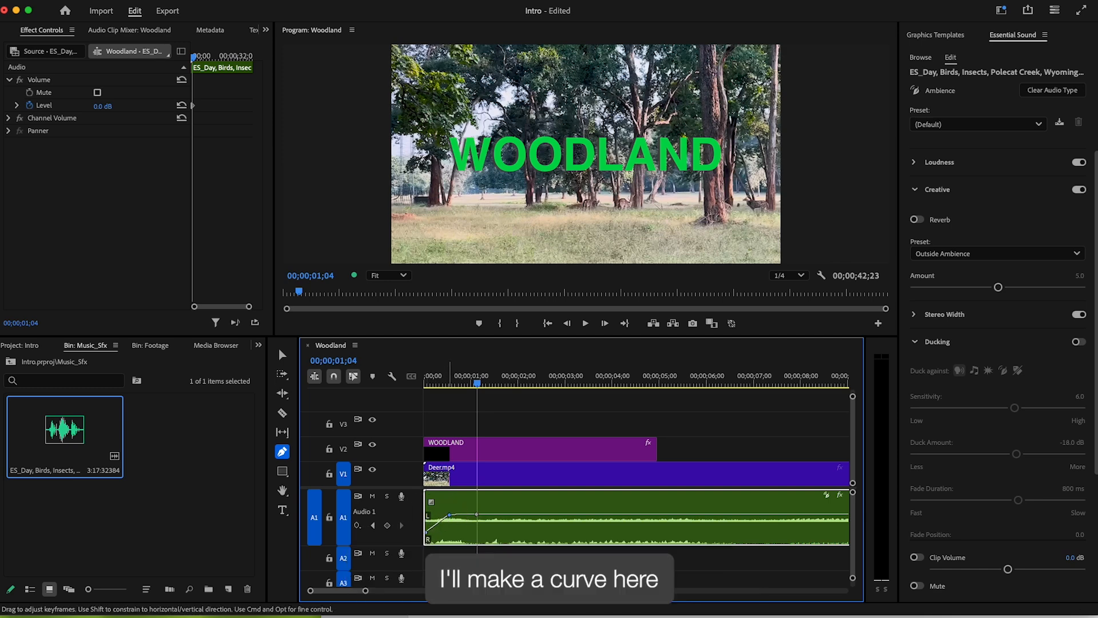
# - Play the sequence opening twice to hear the ambience fade in
pyautogui.click(425, 380)
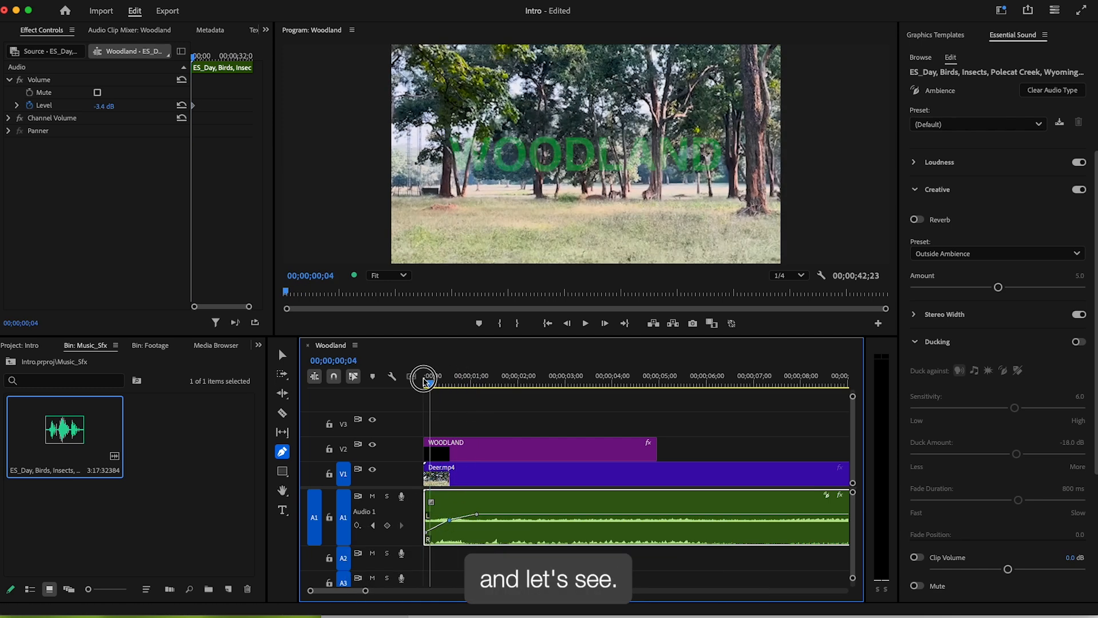
pyautogui.click(586, 324)
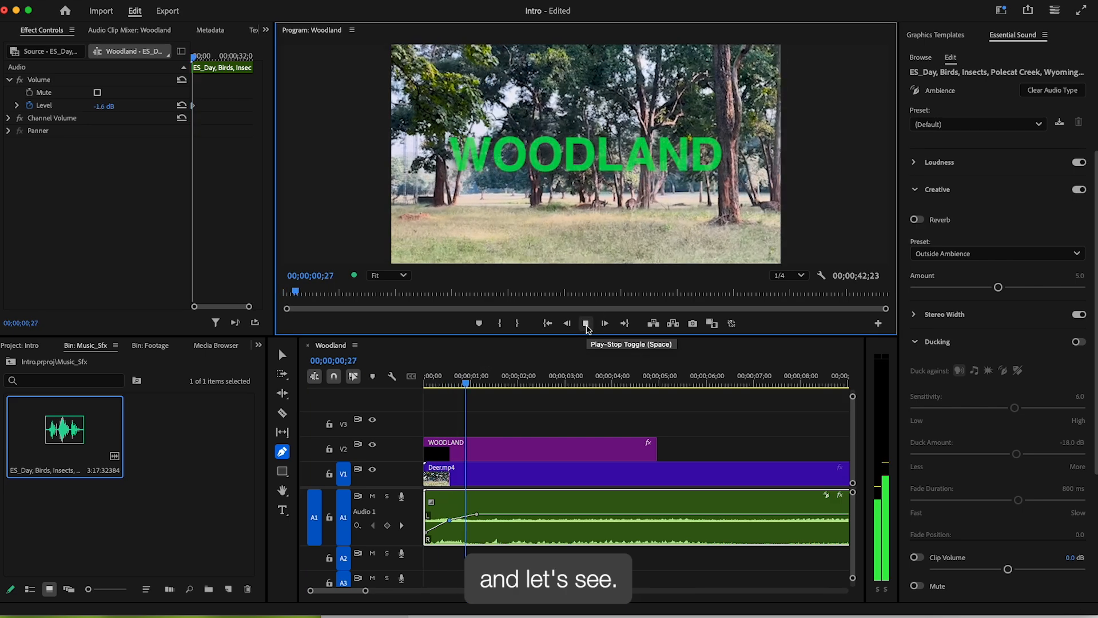
pyautogui.click(587, 326)
pyautogui.click(426, 379)
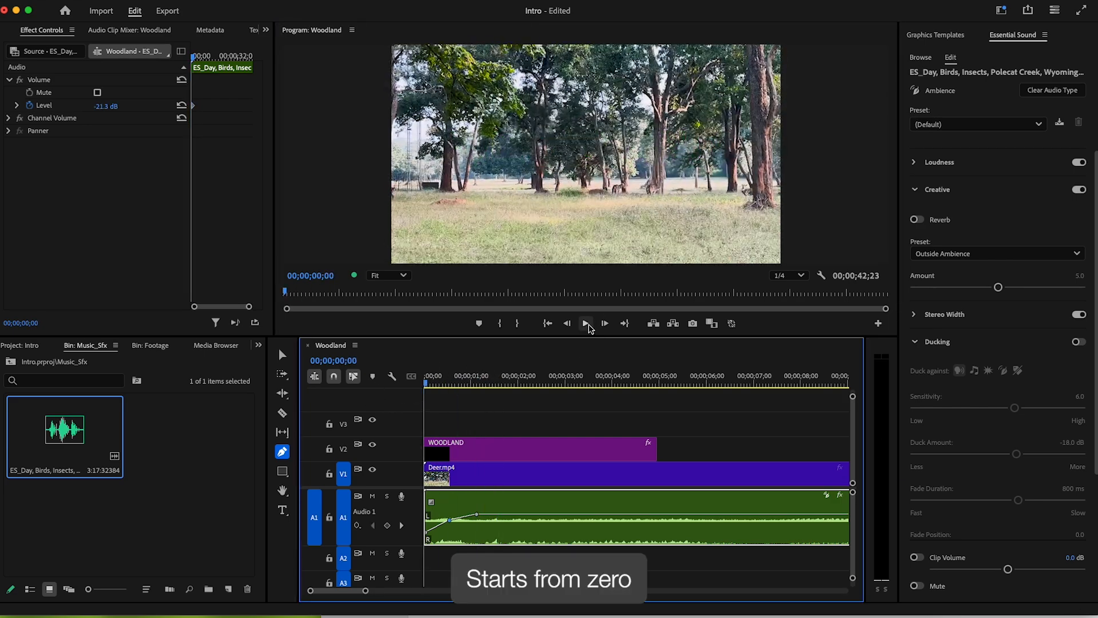
pyautogui.click(586, 324)
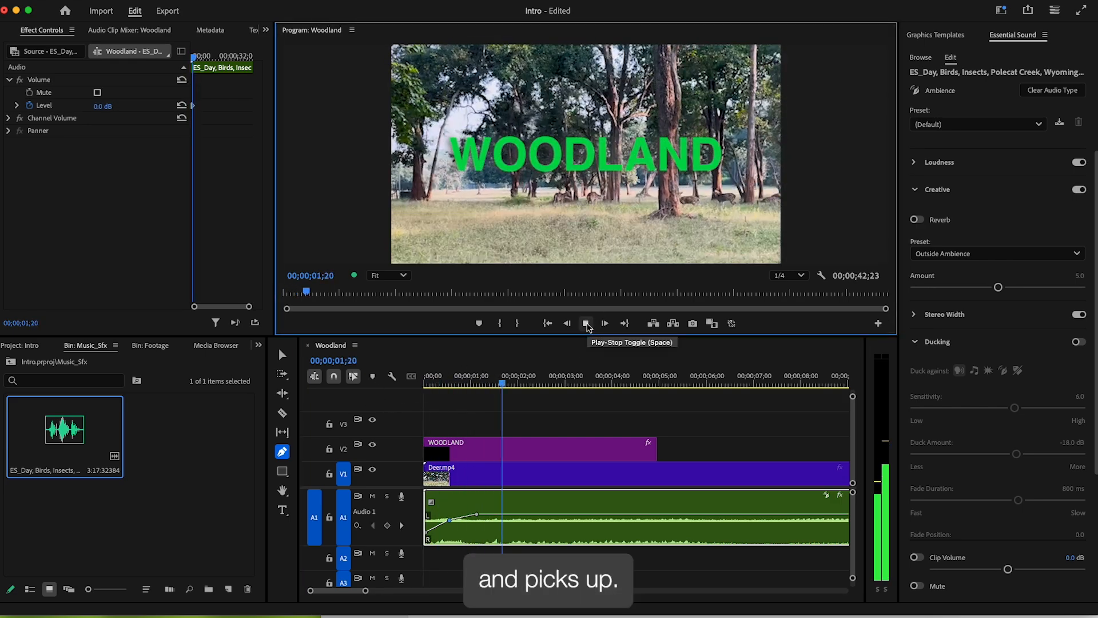
pyautogui.click(586, 324)
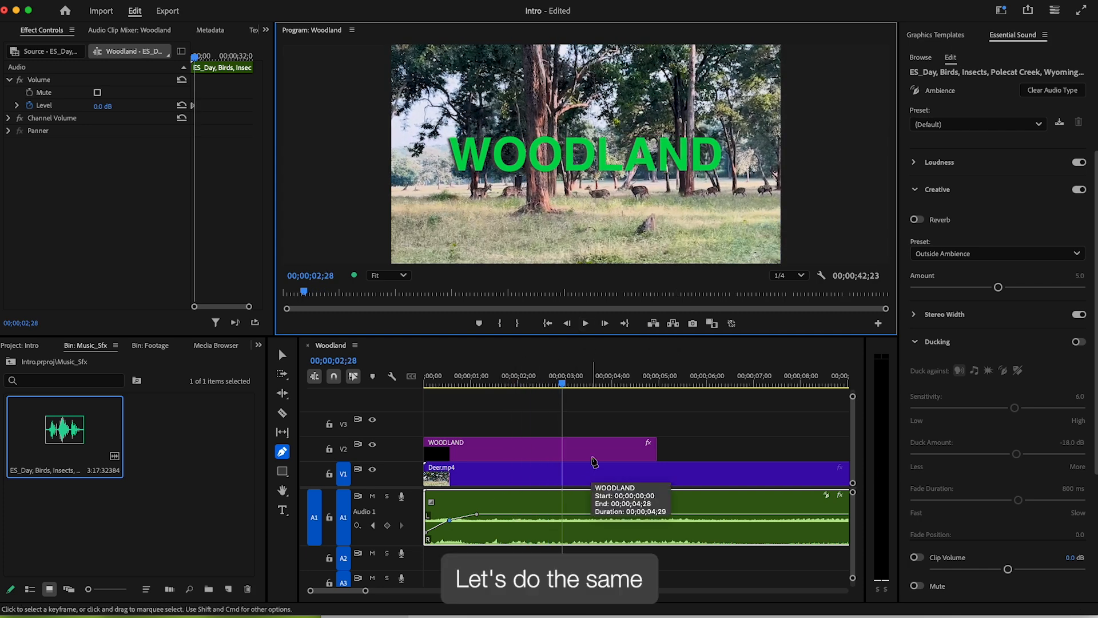
# - Add volume keyframes from 00;00;39;06 to the ambience's end, lower the last ones, and play the ending
pyautogui.click(639, 413)
pyautogui.press('-')
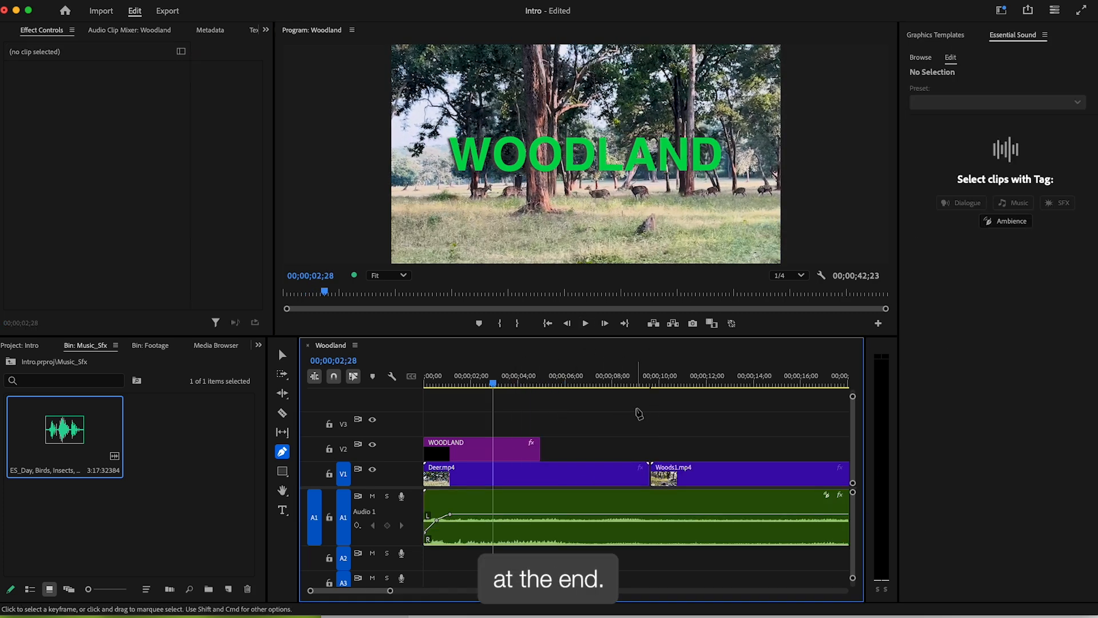
pyautogui.press('End')
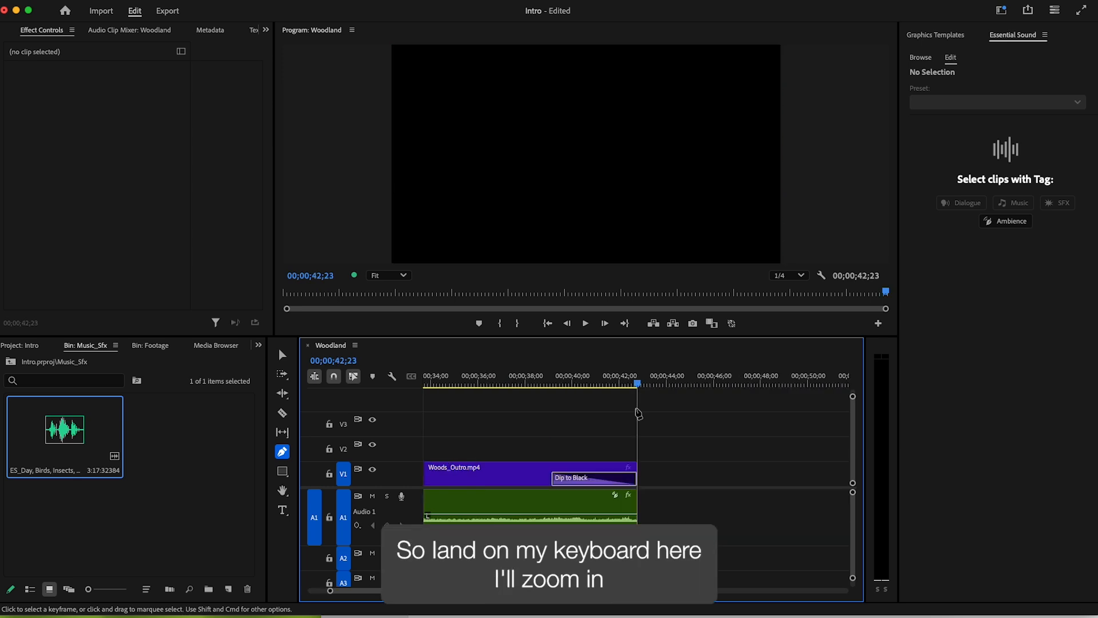
pyautogui.press('=')
pyautogui.press('=')
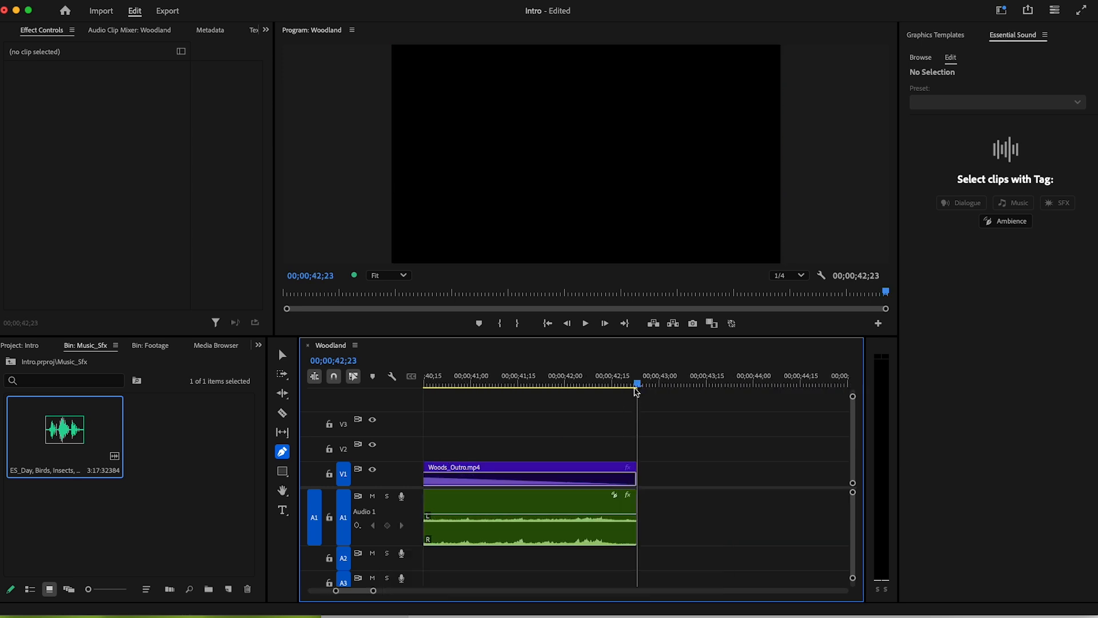
pyautogui.press('-')
pyautogui.moveTo(542, 381); pyautogui.dragTo(469, 381)
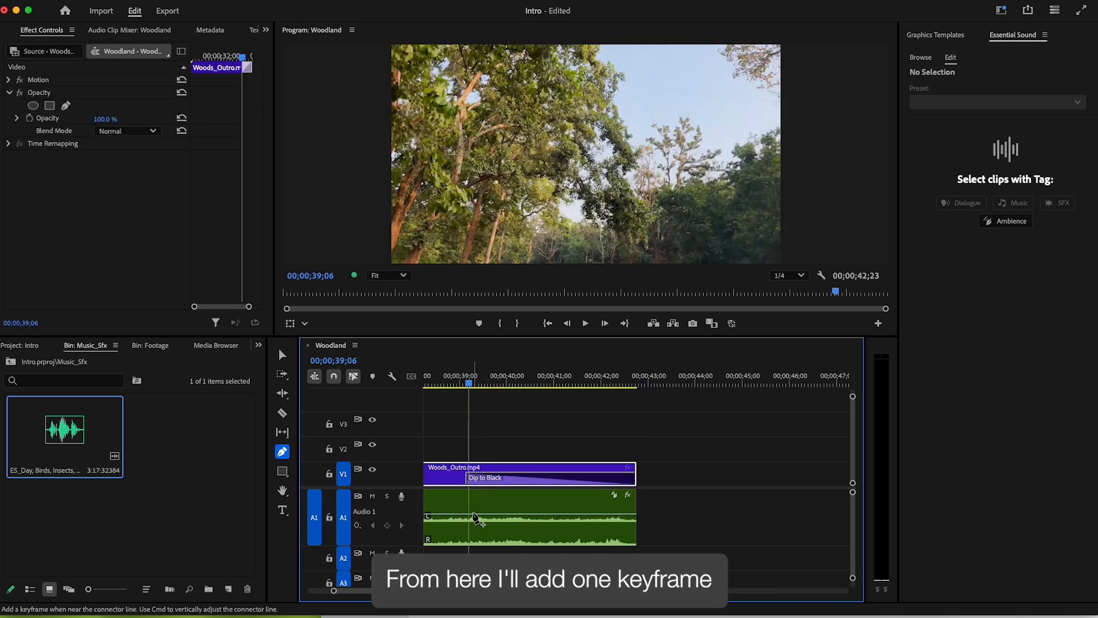
pyautogui.click(472, 515)
pyautogui.click(543, 515)
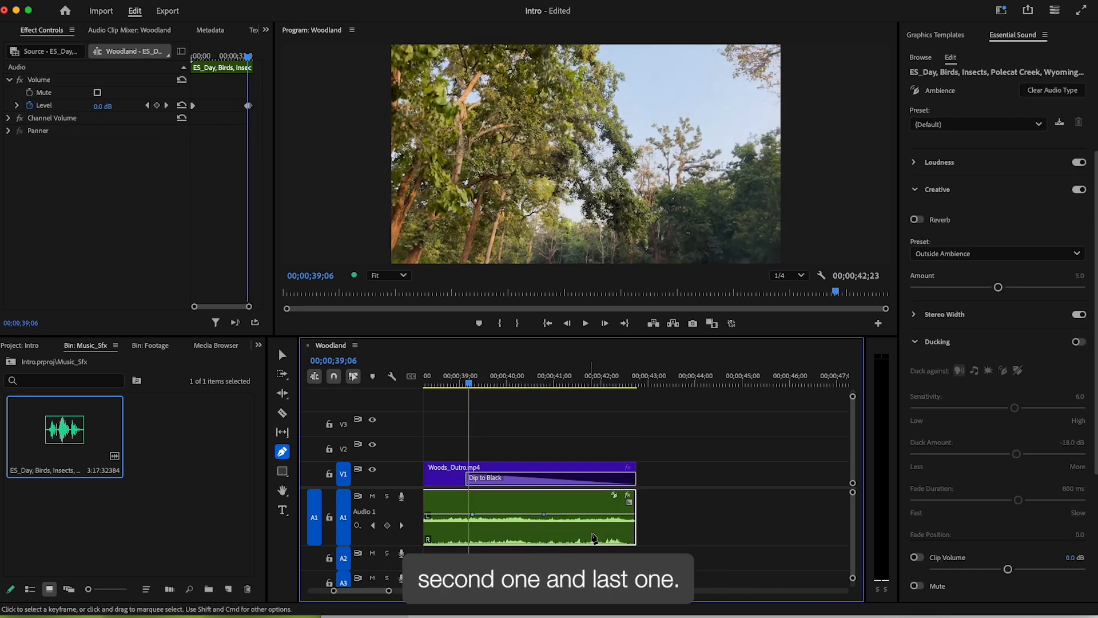
pyautogui.click(631, 521)
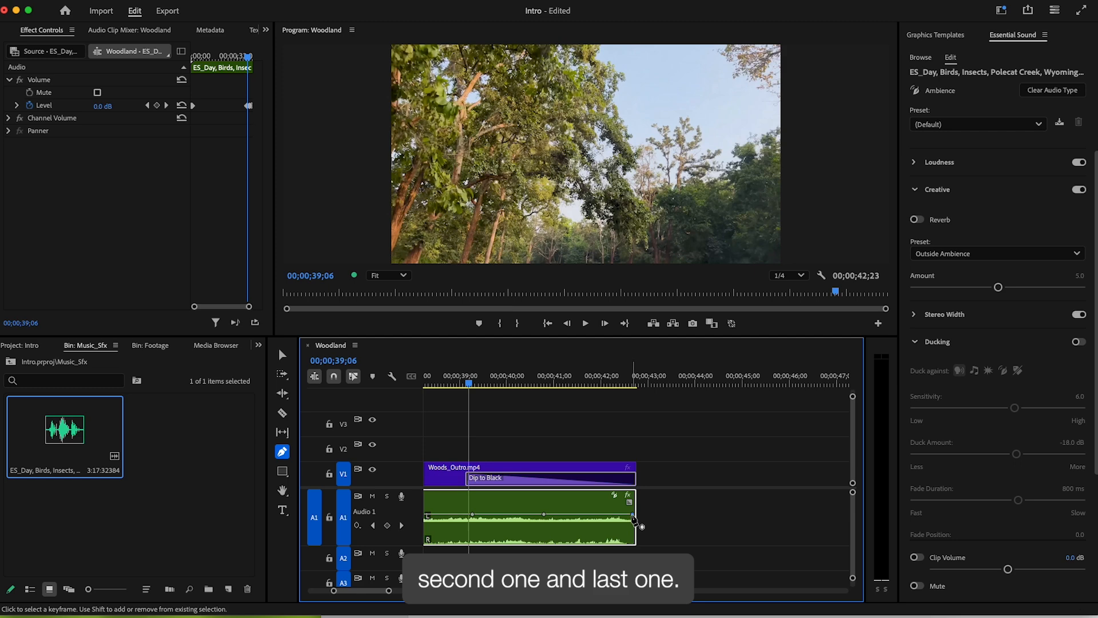
pyautogui.moveTo(631, 529); pyautogui.dragTo(631, 531)
pyautogui.moveTo(544, 514); pyautogui.dragTo(543, 518)
pyautogui.click(585, 323)
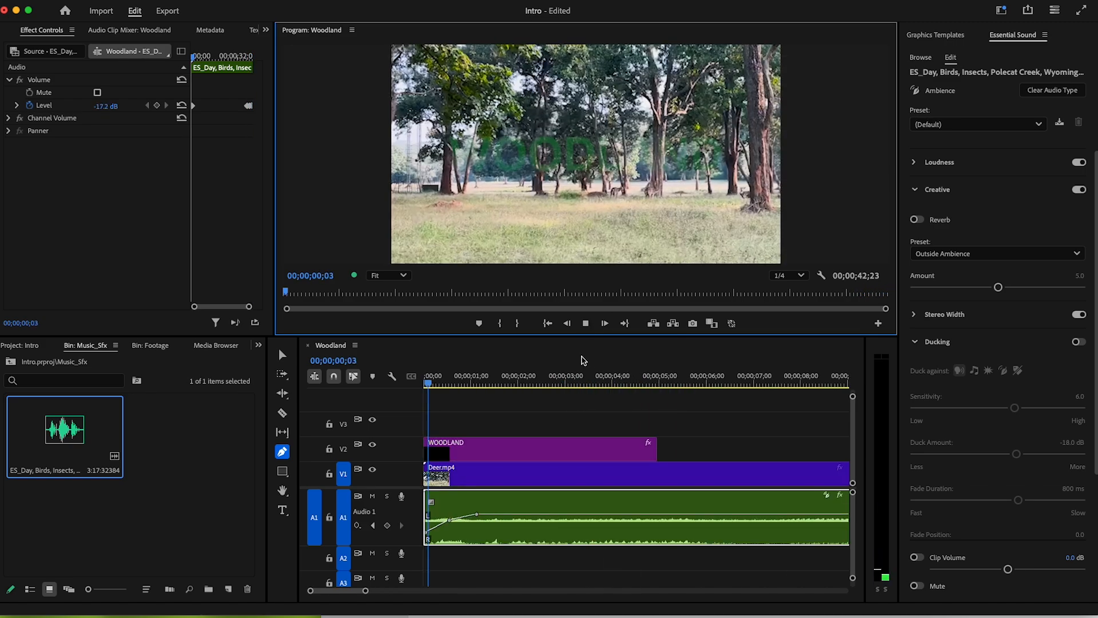
# - Drag the first fade-in volume keyframe later for a longer fade, then replay the sequence from the start
pyautogui.moveTo(514, 378); pyautogui.dragTo(472, 379)
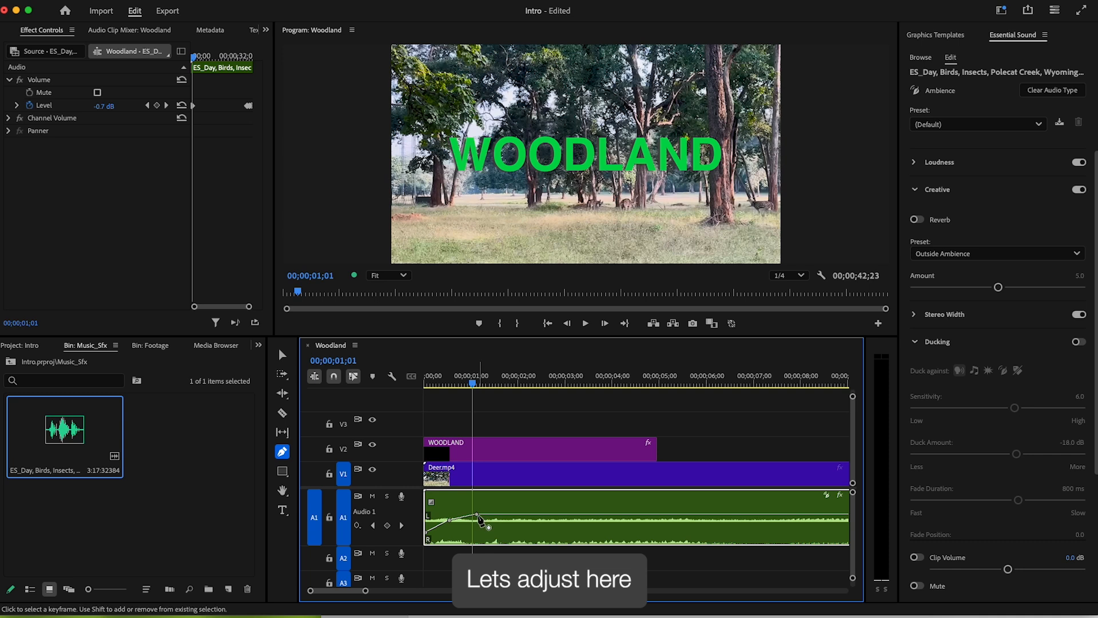
pyautogui.moveTo(477, 515); pyautogui.dragTo(427, 532)
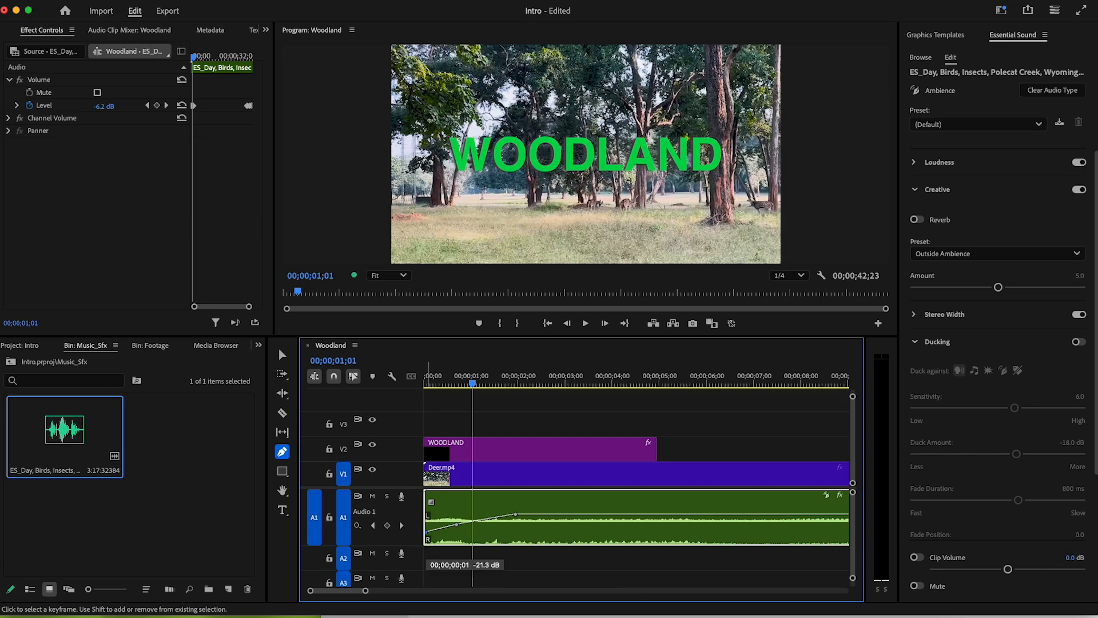
pyautogui.click(427, 380)
pyautogui.press('space')
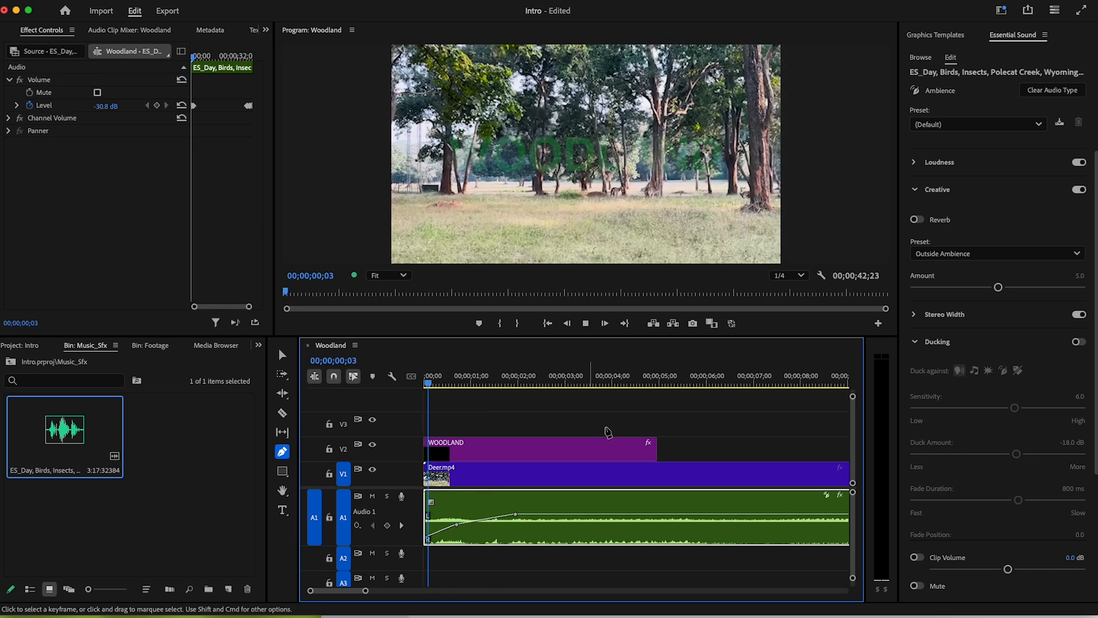
pyautogui.press('space')
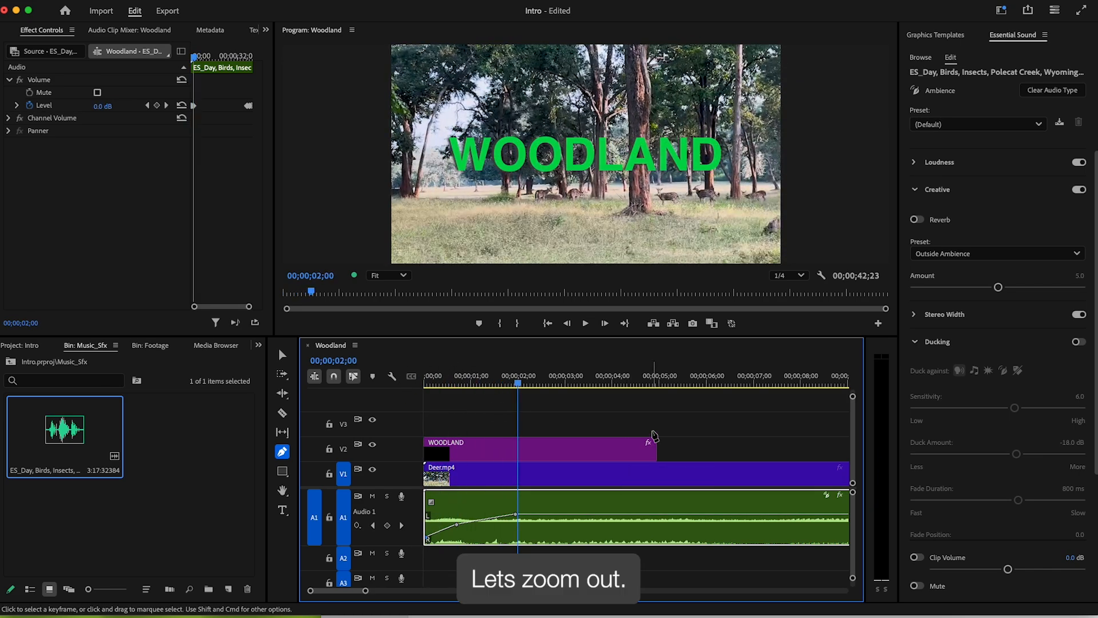
pyautogui.press('-')
pyautogui.press('-')
pyautogui.press('-')
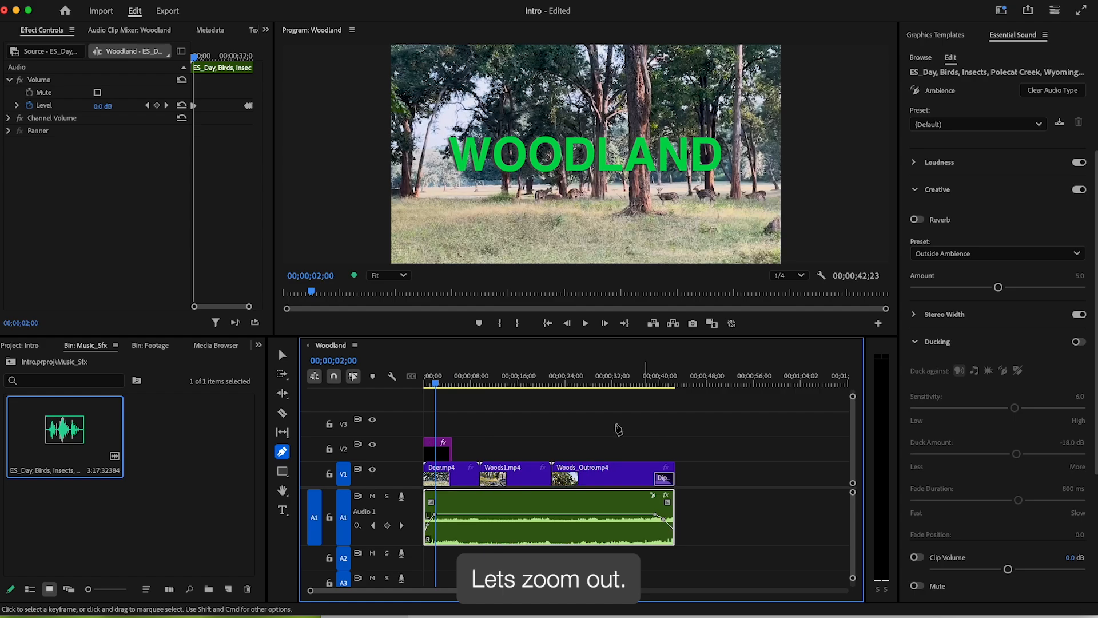
pyautogui.click(427, 380)
pyautogui.click(585, 324)
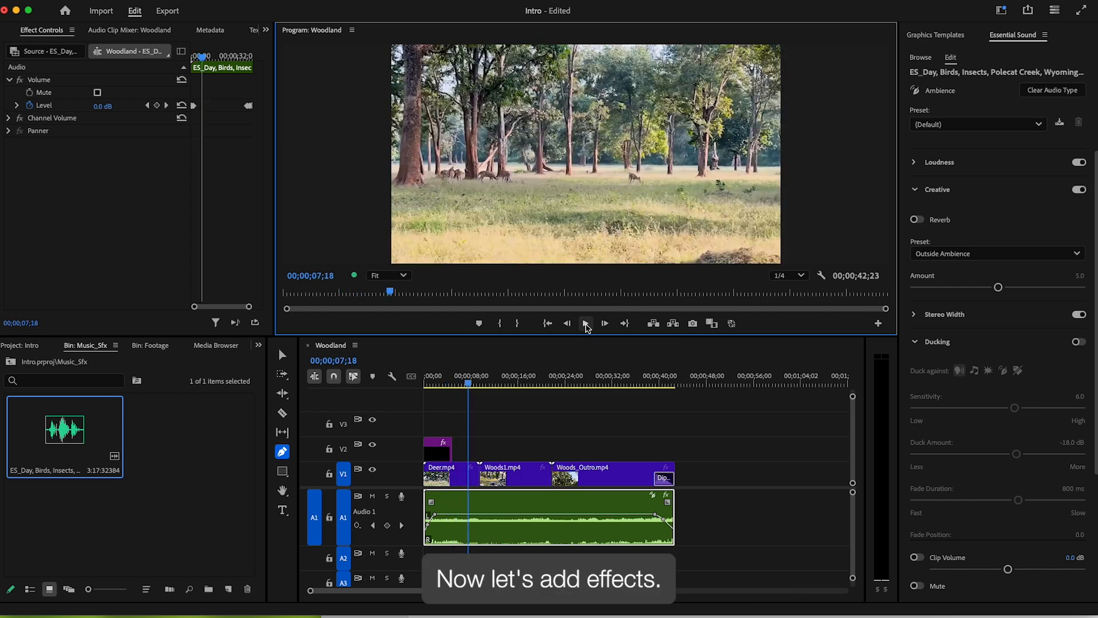
pyautogui.click(586, 323)
# - Switch to the Selection tool, return to the sequence start, and select Deer.mp4
pyautogui.press('v')
pyautogui.press('Home')
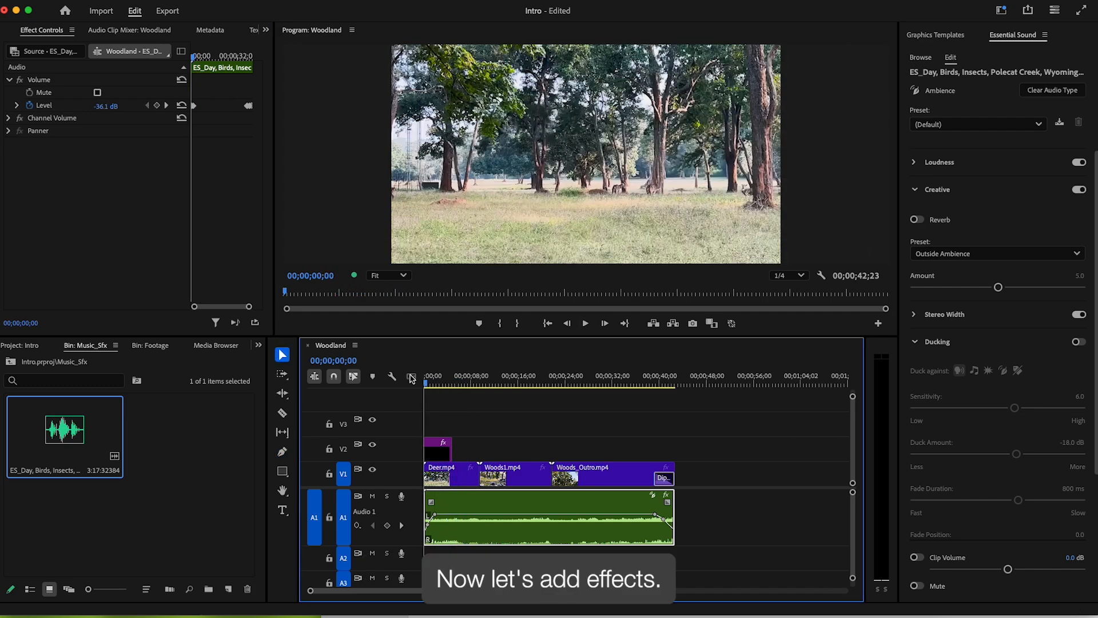
pyautogui.click(455, 479)
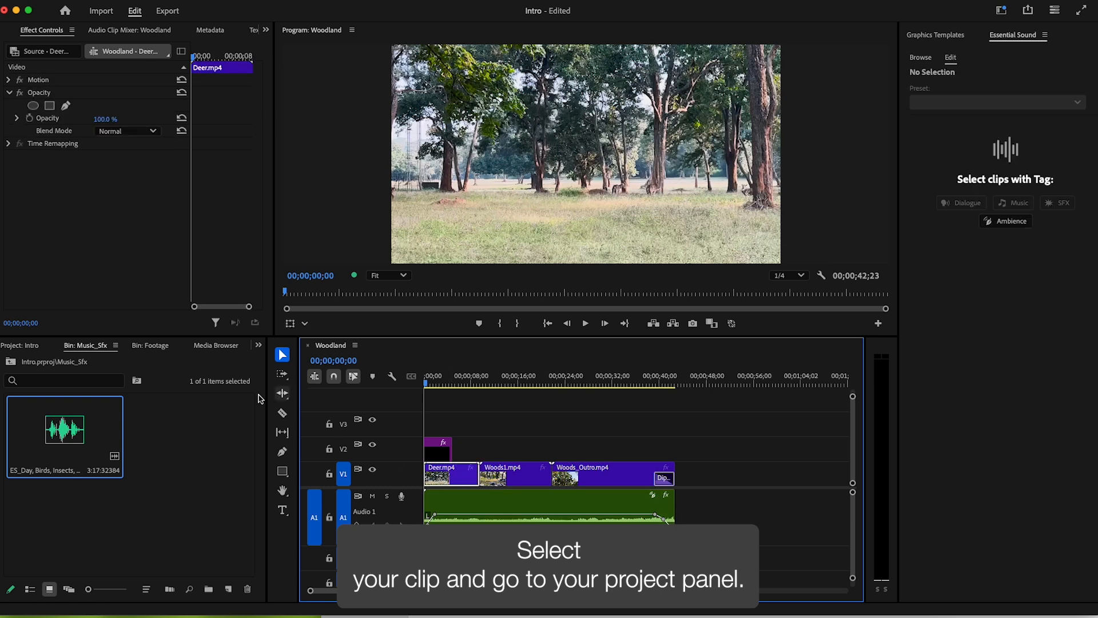
# - Show the Effects panel and expand Video Effects > Blur & Sharpen
pyautogui.click(214, 452)
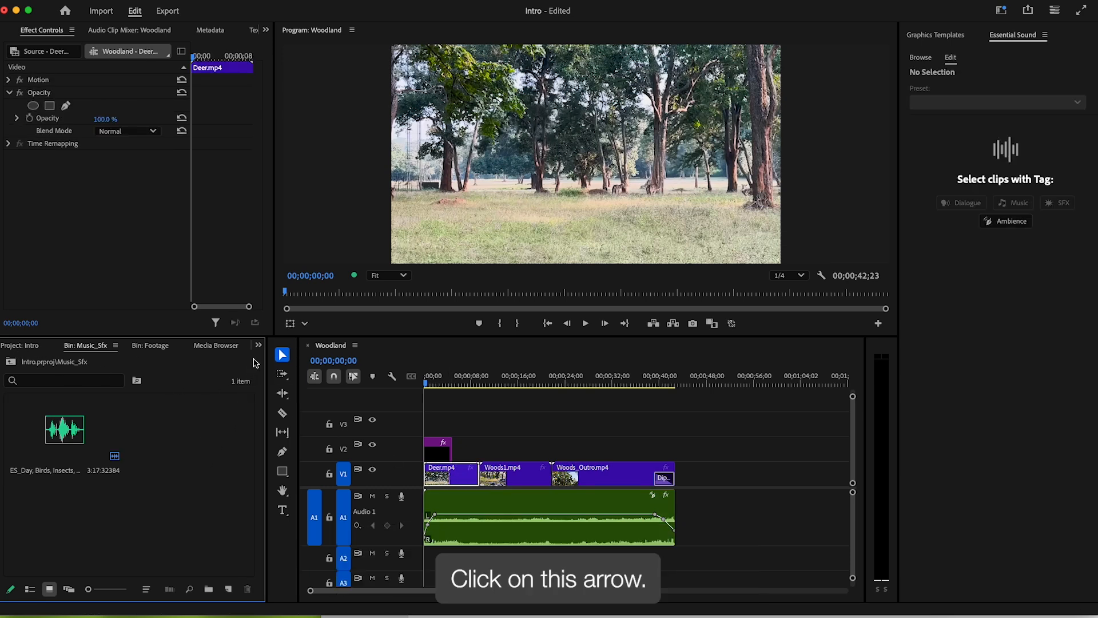
pyautogui.click(258, 345)
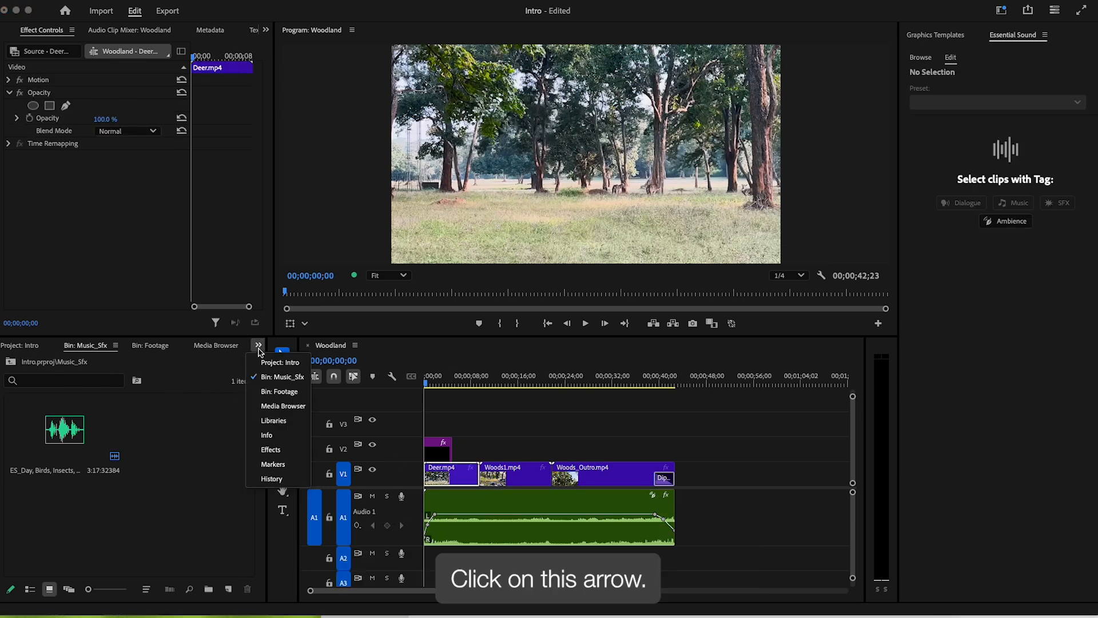
pyautogui.click(278, 449)
pyautogui.click(13, 474)
pyautogui.click(8, 459)
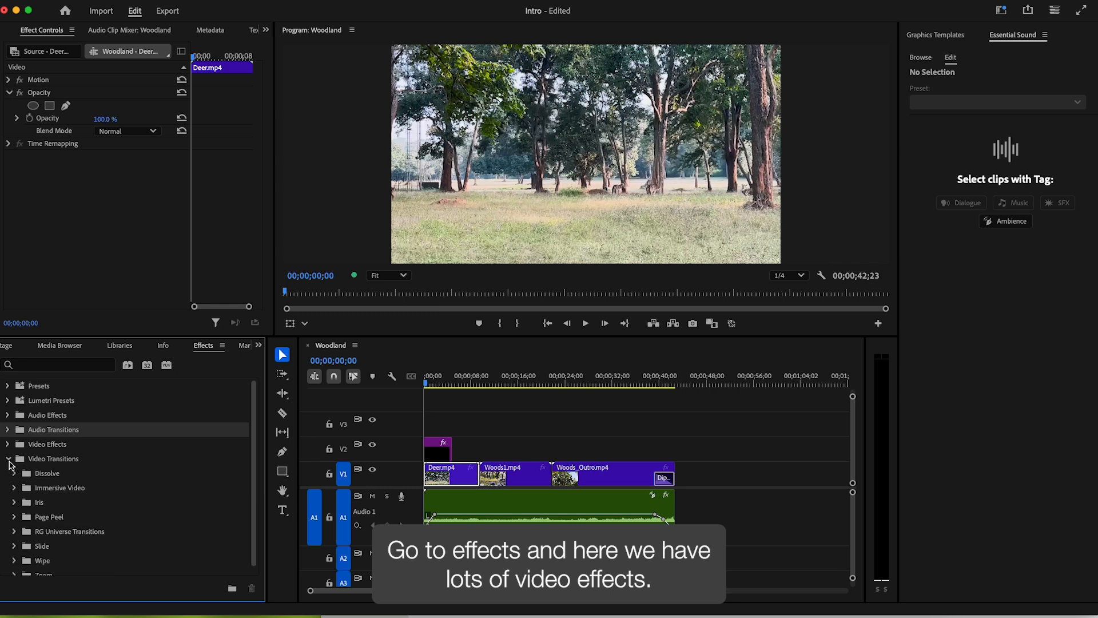
pyautogui.click(8, 446)
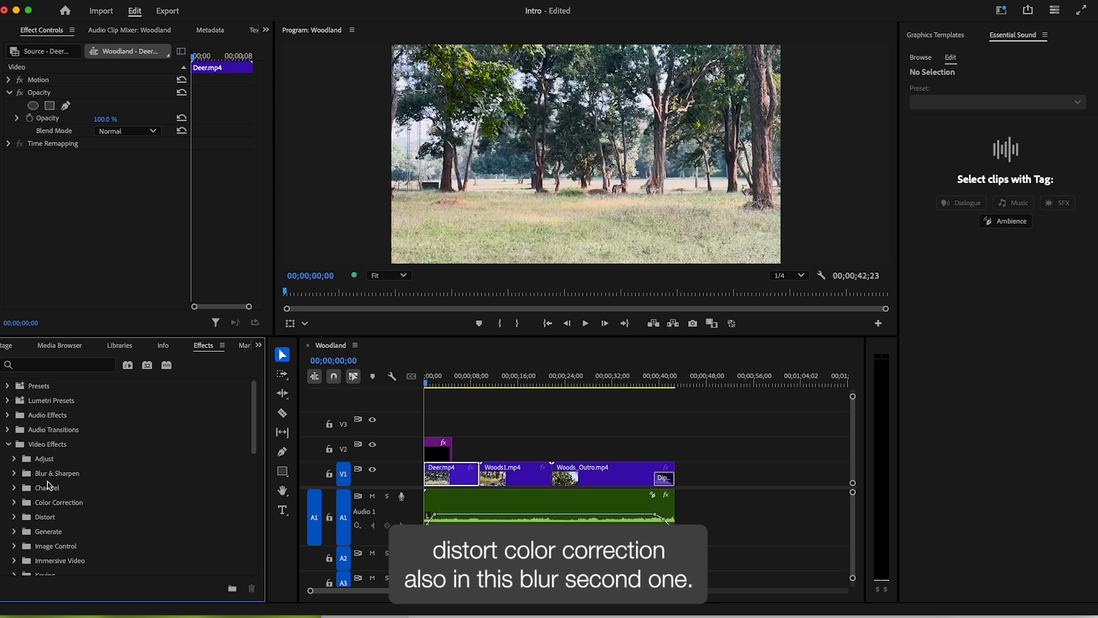
pyautogui.click(15, 474)
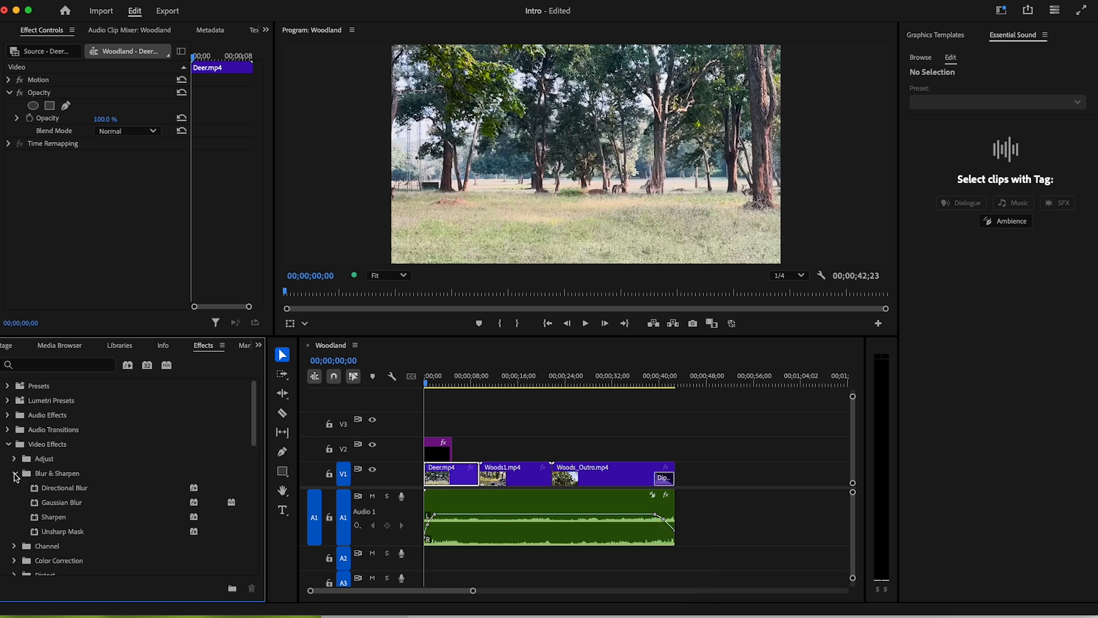
# - Apply Gaussian Blur to Deer.mp4 and set a starting Blurriness keyframe of 50
pyautogui.click(63, 506)
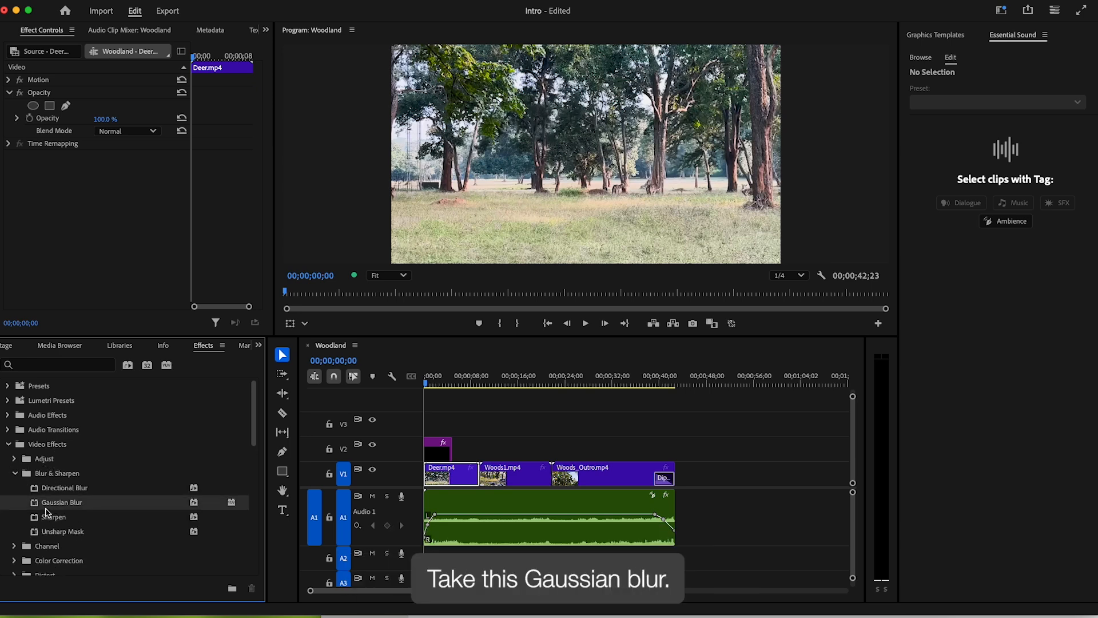
pyautogui.moveTo(40, 508); pyautogui.dragTo(449, 483)
pyautogui.press('=')
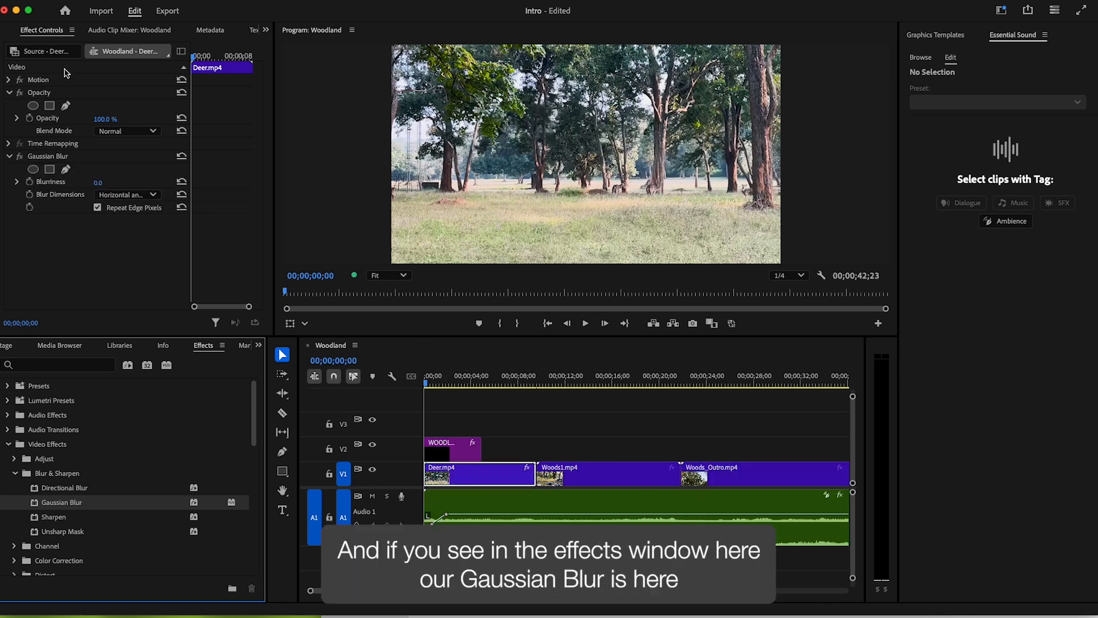
pyautogui.click(39, 160)
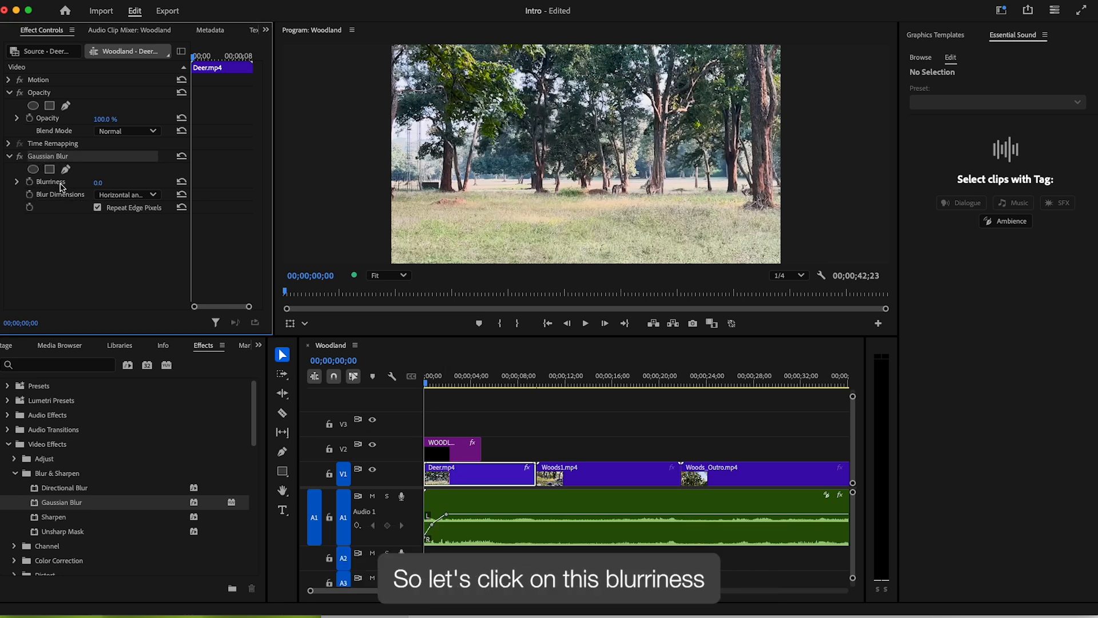
pyautogui.click(30, 182)
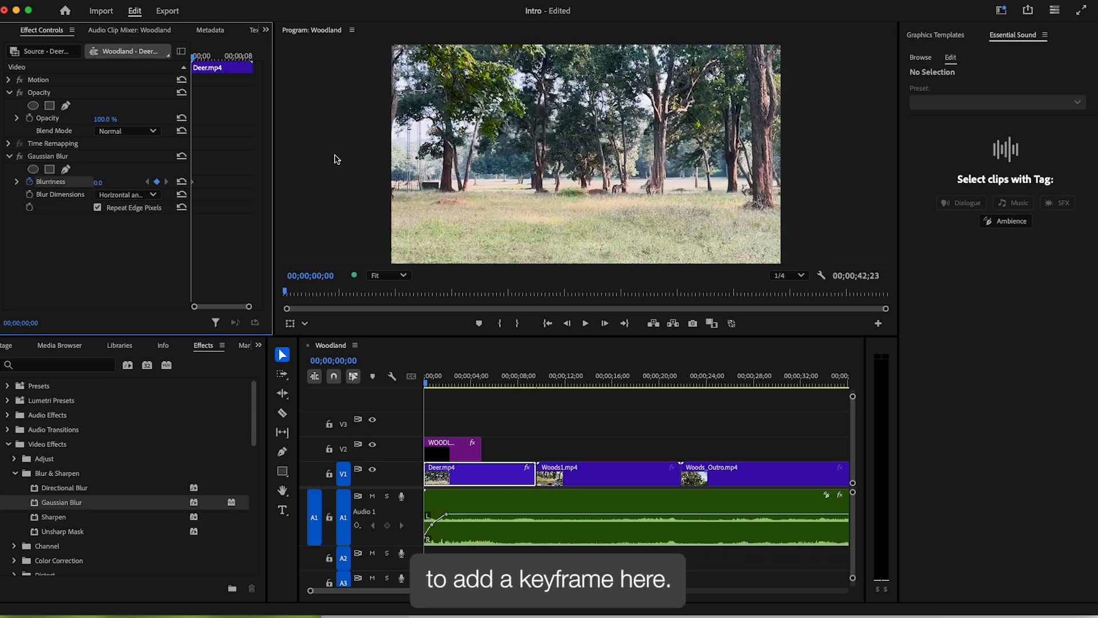
pyautogui.moveTo(100, 182); pyautogui.dragTo(124, 181)
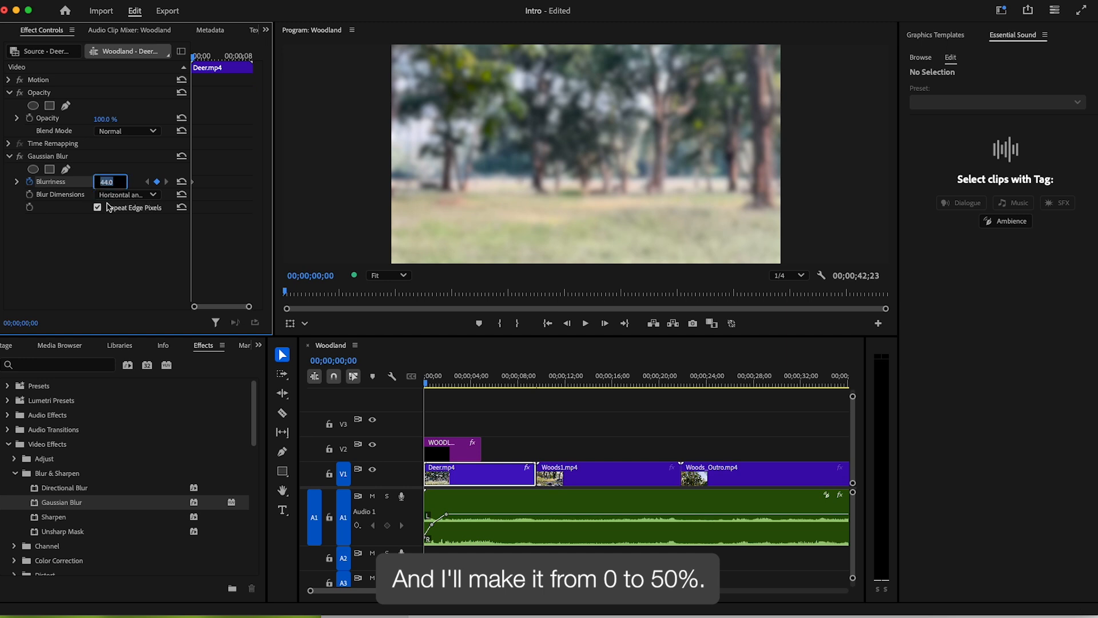
pyautogui.write('50')
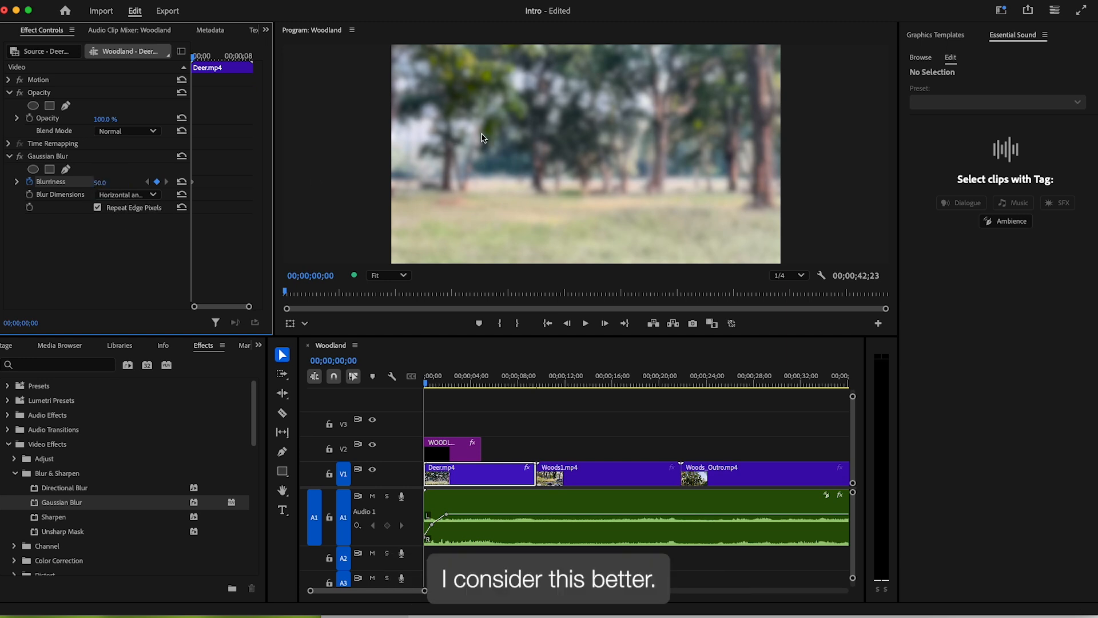
# - Add a Blurriness 0 keyframe at 00;00;02;22 and play back the blur-in
pyautogui.moveTo(440, 381); pyautogui.dragTo(458, 382)
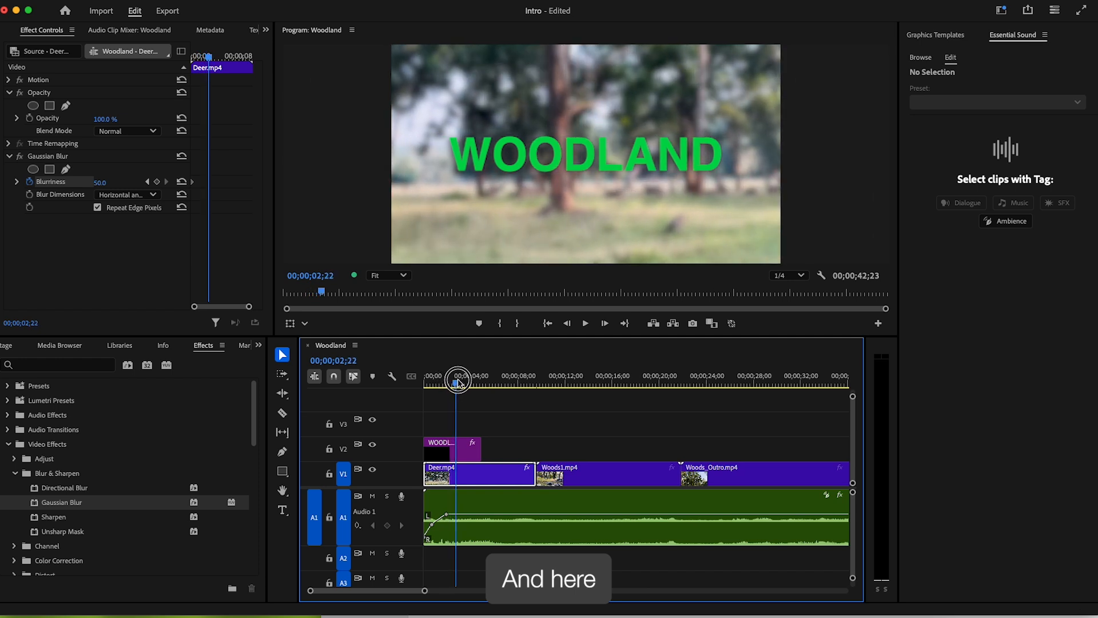
pyautogui.click(102, 182)
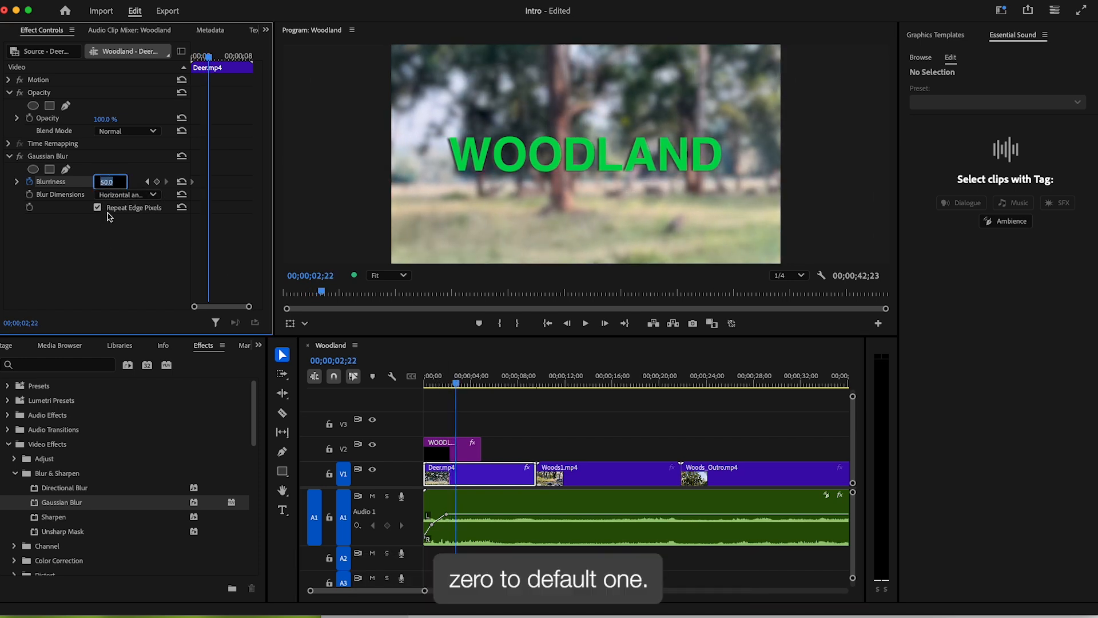
pyautogui.press('Return')
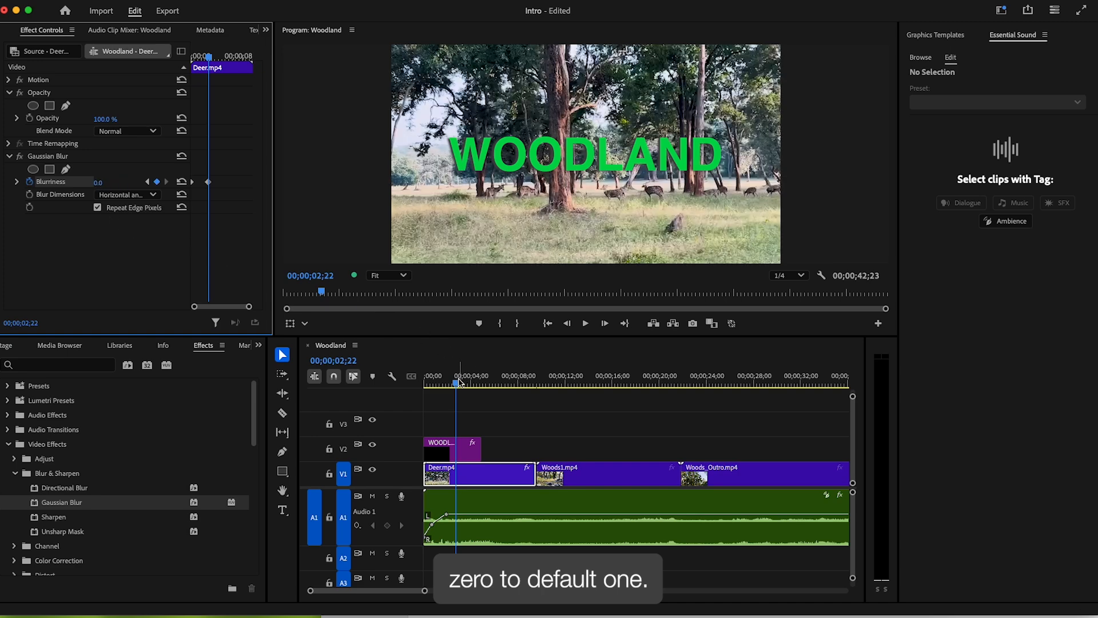
pyautogui.moveTo(459, 382); pyautogui.dragTo(381, 386)
pyautogui.click(585, 324)
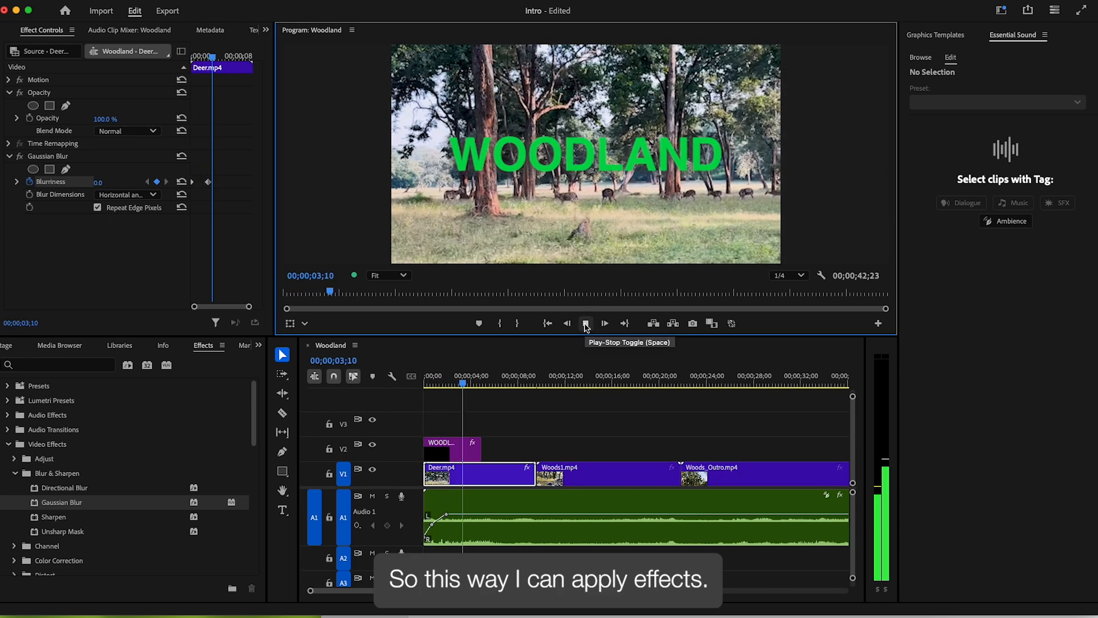
pyautogui.click(584, 324)
pyautogui.click(581, 408)
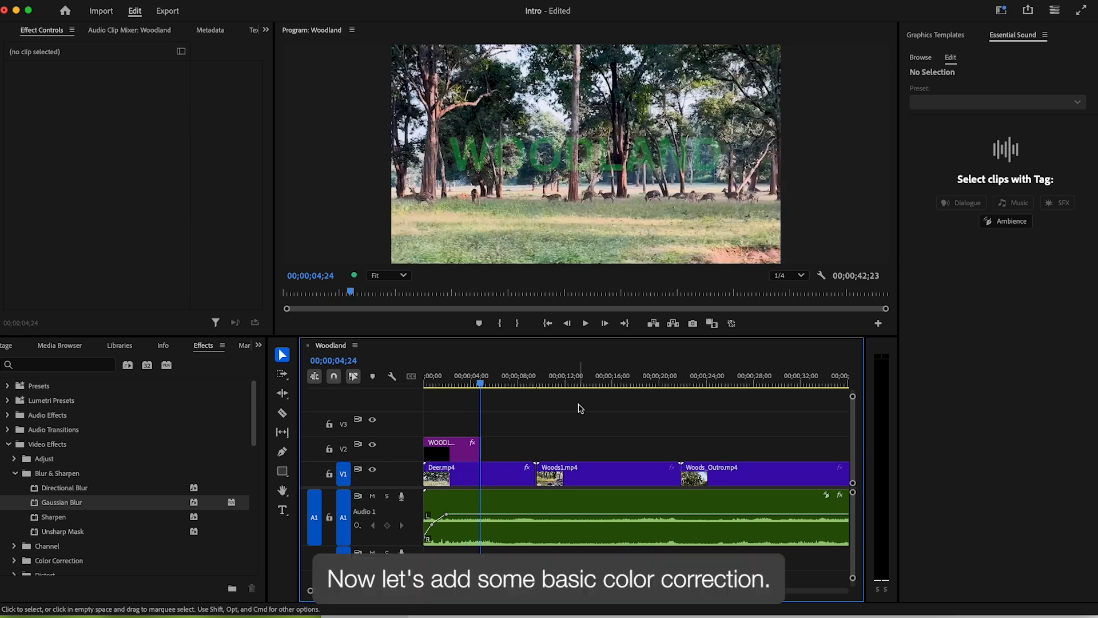
# - In the Color workspace, apply Auto basic correction to Deer.mp4 and compare it on and off
pyautogui.click(492, 478)
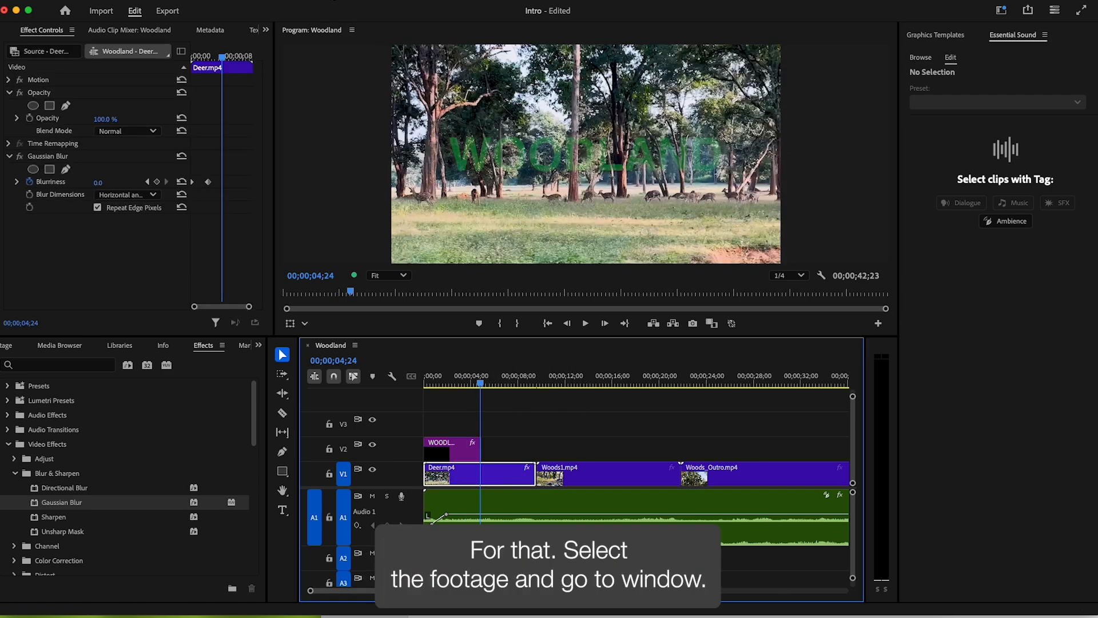
pyautogui.click(334, 0)
pyautogui.moveTo(338, 9)
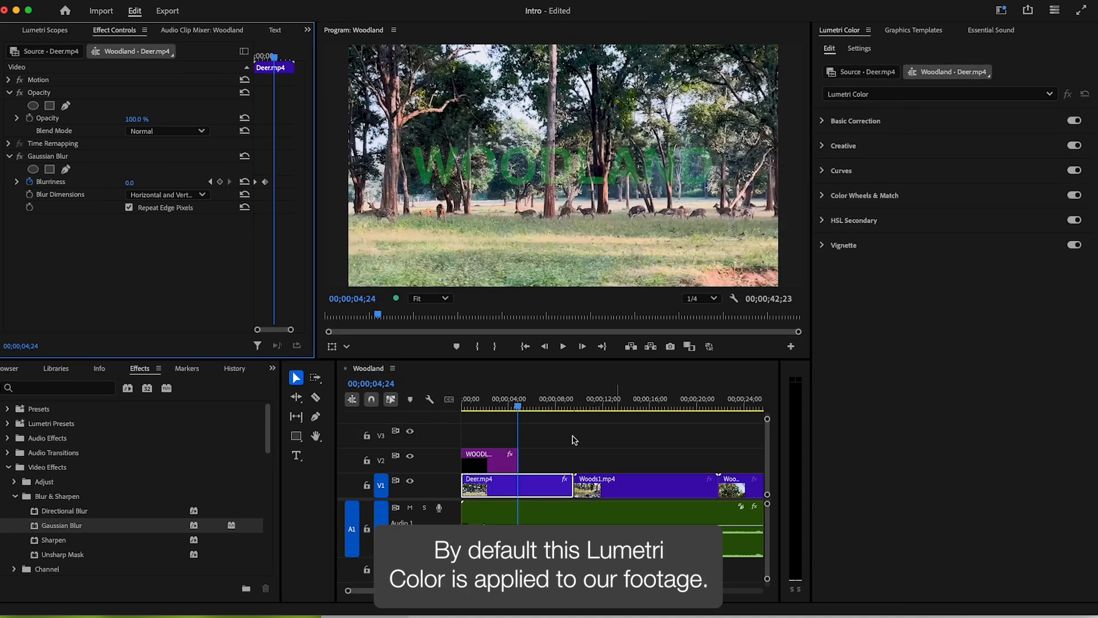
pyautogui.click(823, 122)
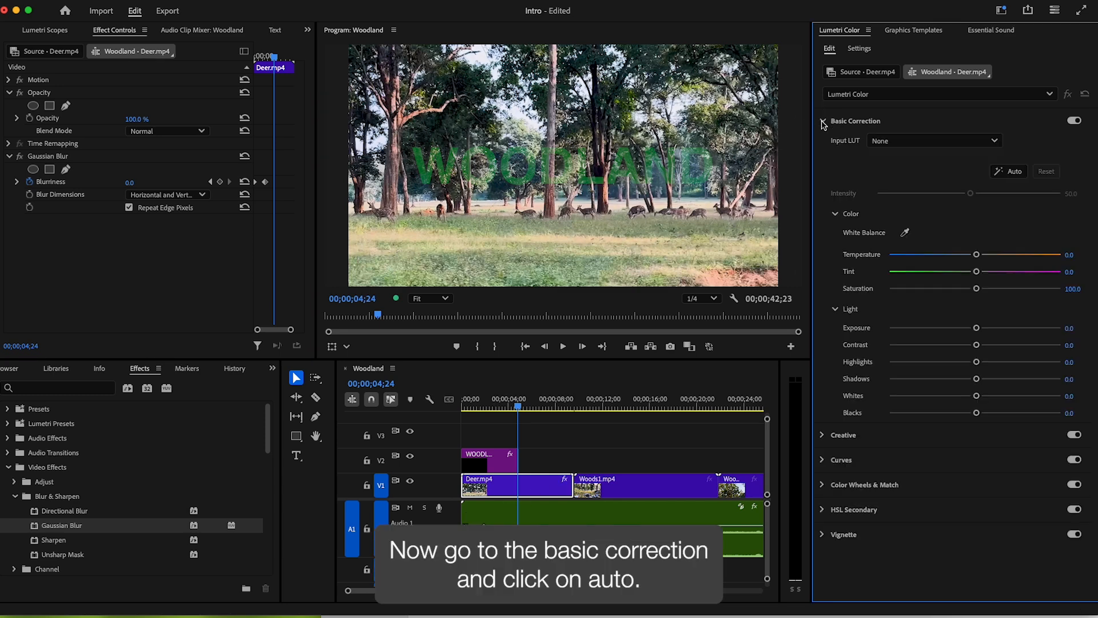
pyautogui.click(1011, 172)
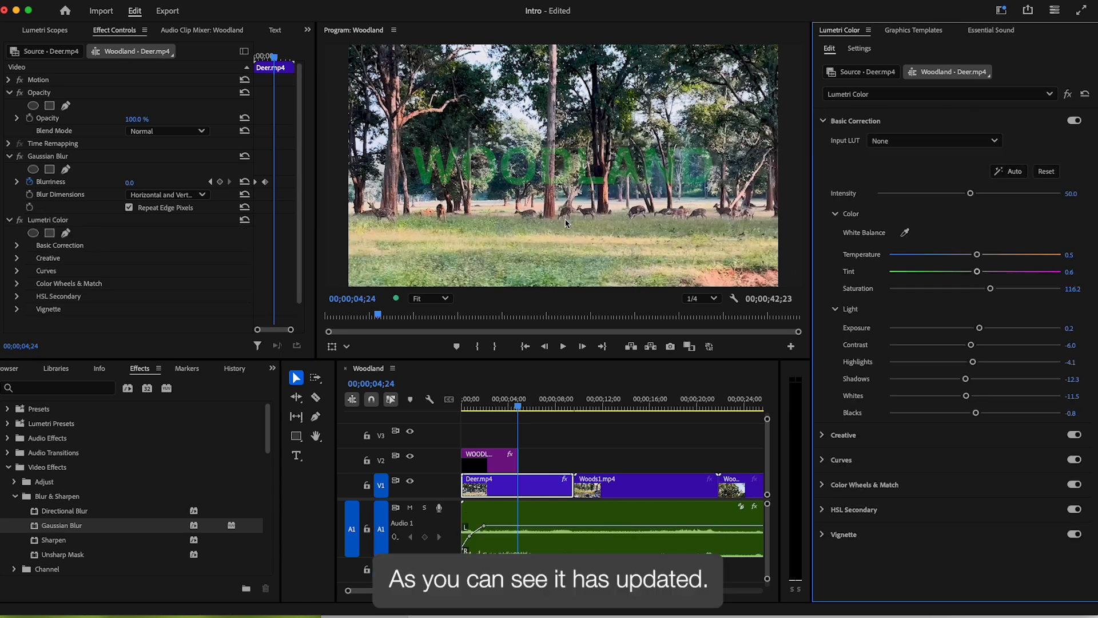
pyautogui.click(1067, 95)
pyautogui.click(1067, 95)
pyautogui.click(1067, 95)
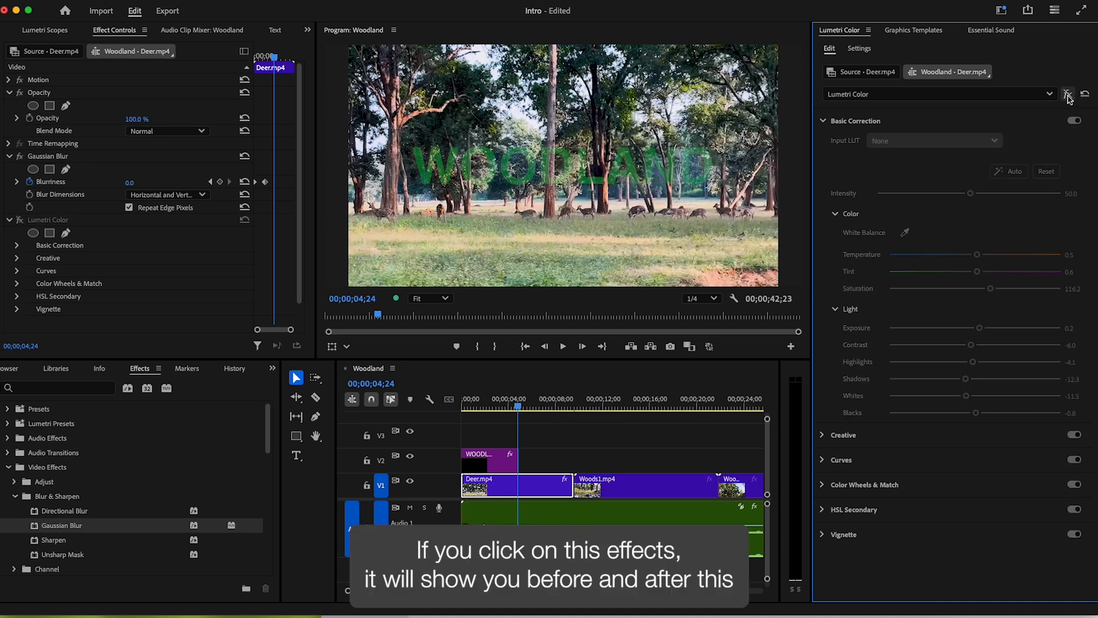
pyautogui.click(1067, 95)
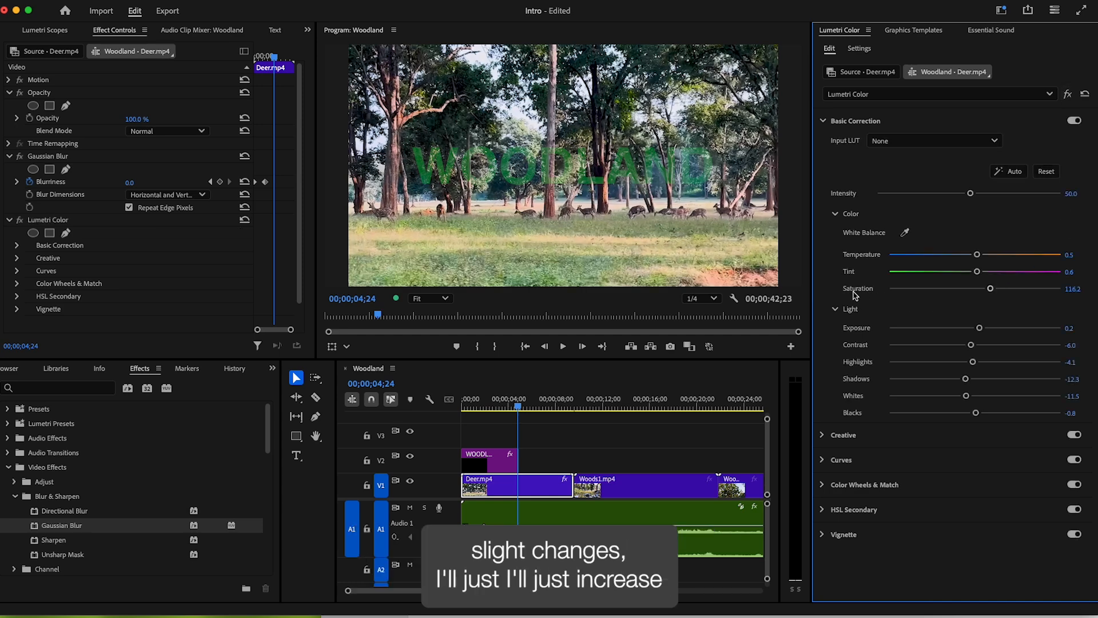
# - Raise Saturation to 126.1 and Contrast to 14.8, then scrub to review the footage
pyautogui.moveTo(990, 289); pyautogui.dragTo(994, 291)
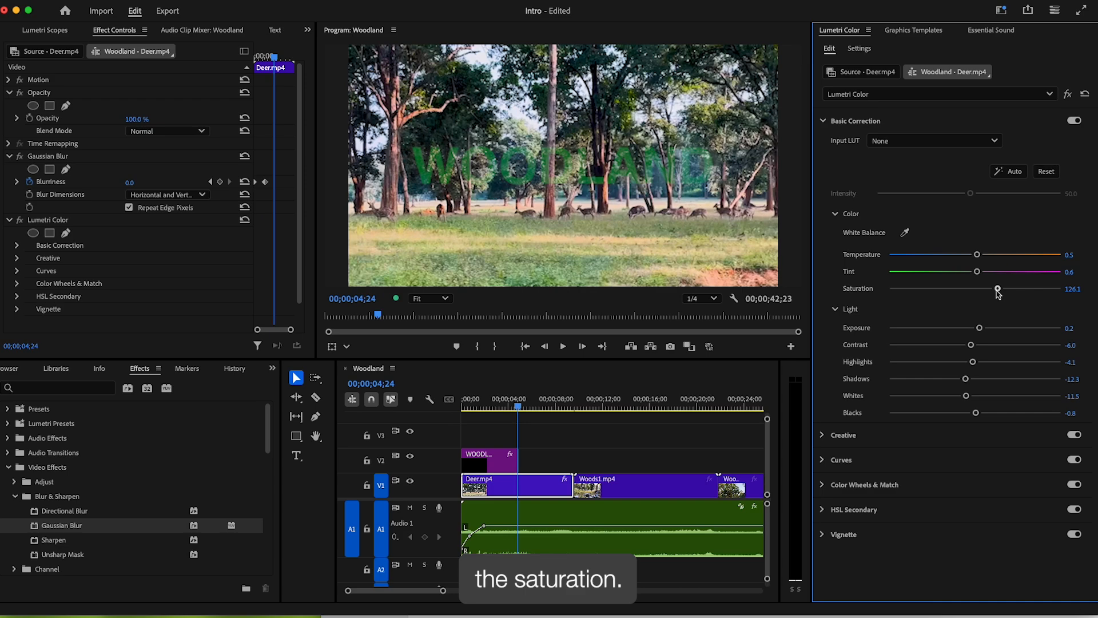
pyautogui.moveTo(972, 346); pyautogui.dragTo(973, 346)
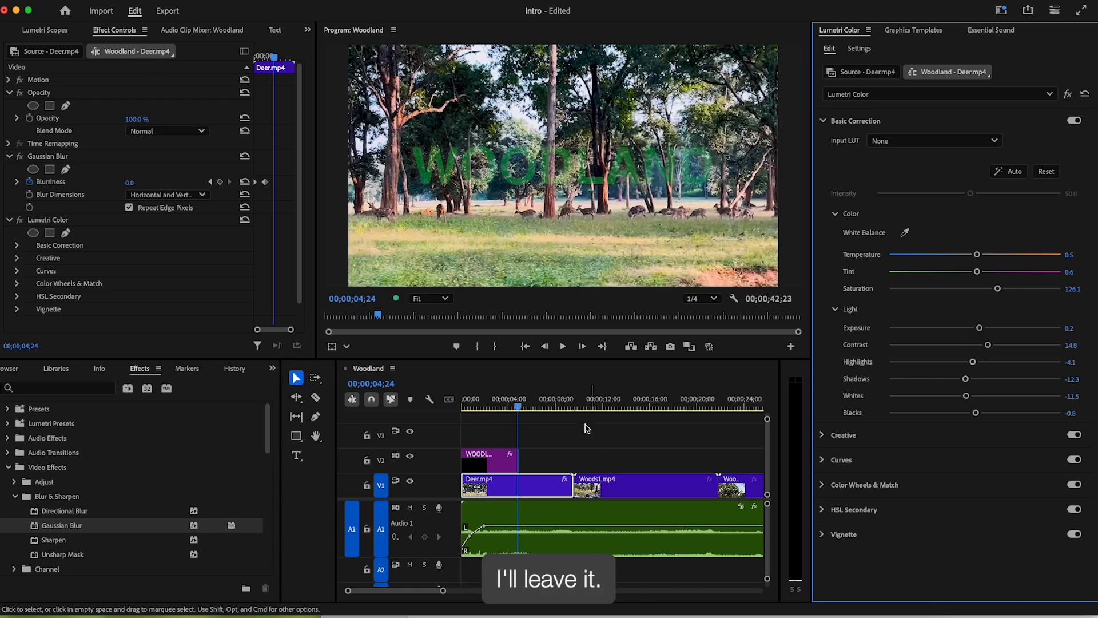
pyautogui.moveTo(553, 402); pyautogui.dragTo(622, 408)
# - Copy the Lumetri Color effect from the Deer.mp4 clip
pyautogui.click(520, 490)
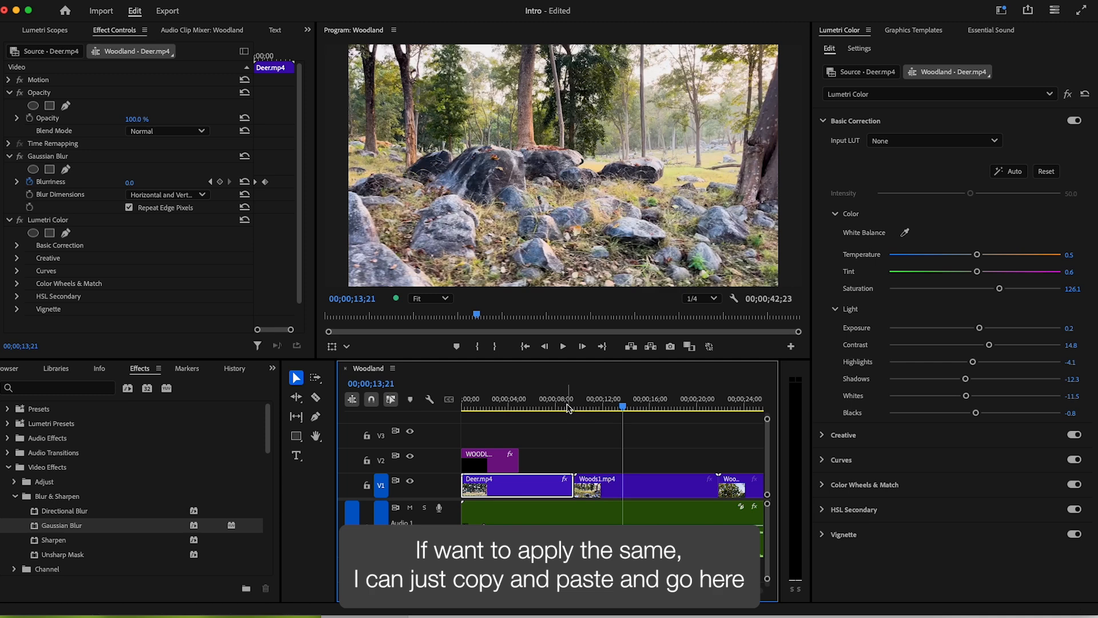
pyautogui.click(49, 222)
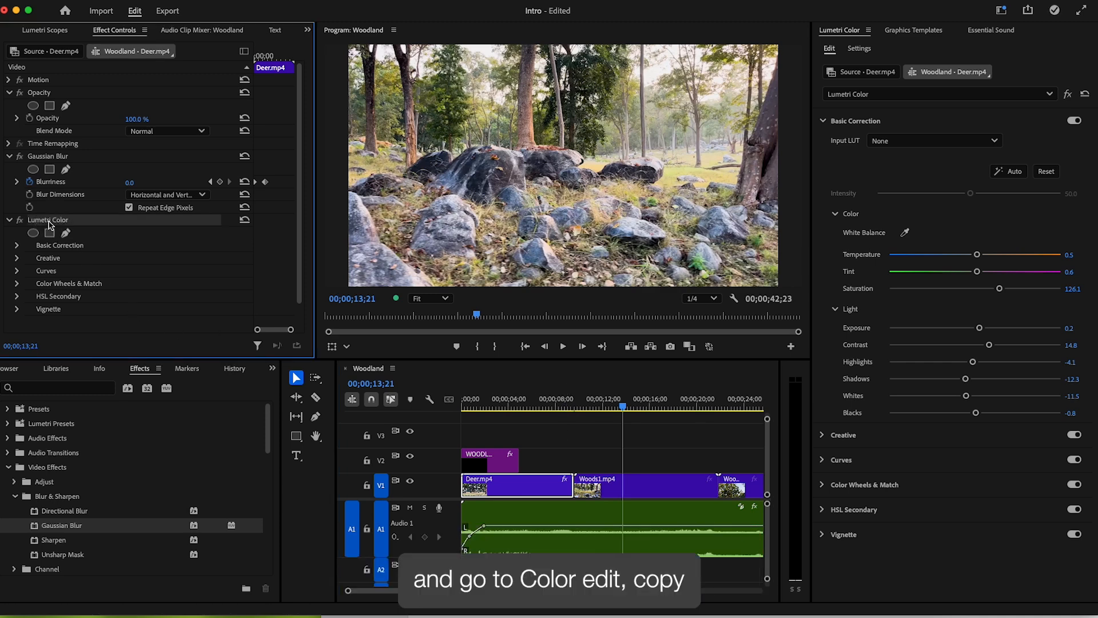
pyautogui.click(134, 10)
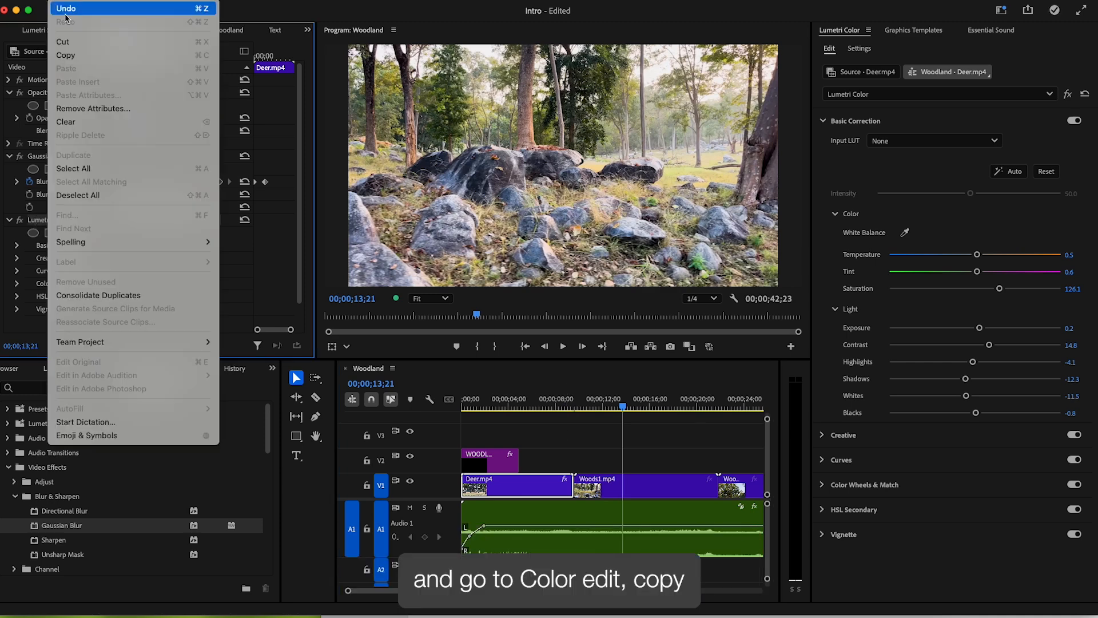
pyautogui.click(64, 54)
# - Paste the Lumetri Color effect onto Woods1.mp4 and Woods_Outro.mp4, then deselect them
pyautogui.click(637, 404)
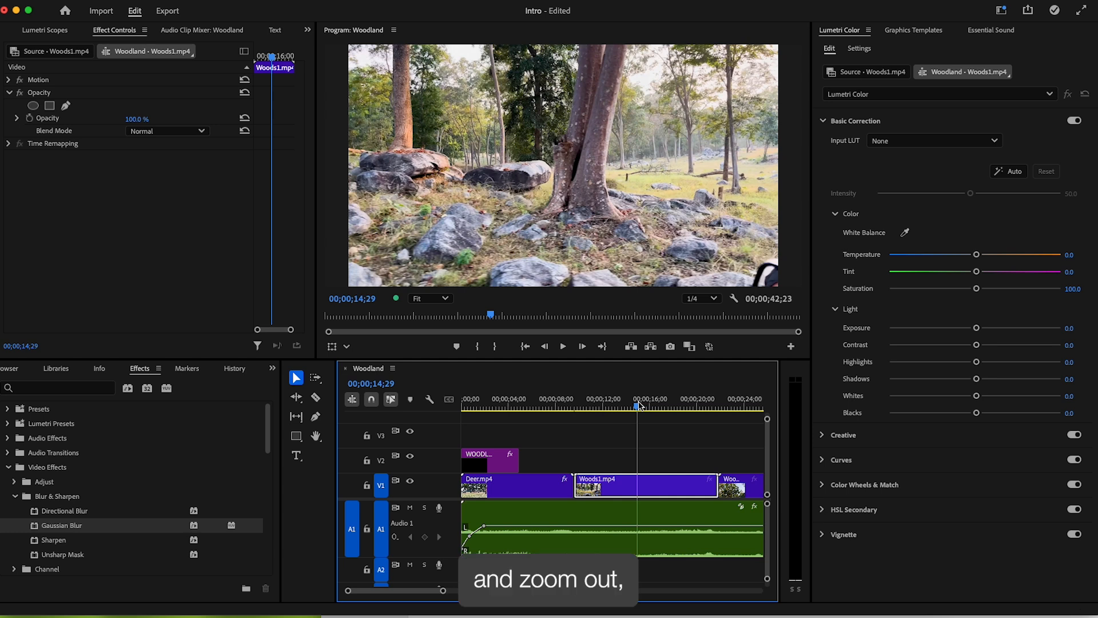
pyautogui.press('-')
pyautogui.press('-')
pyautogui.press('-')
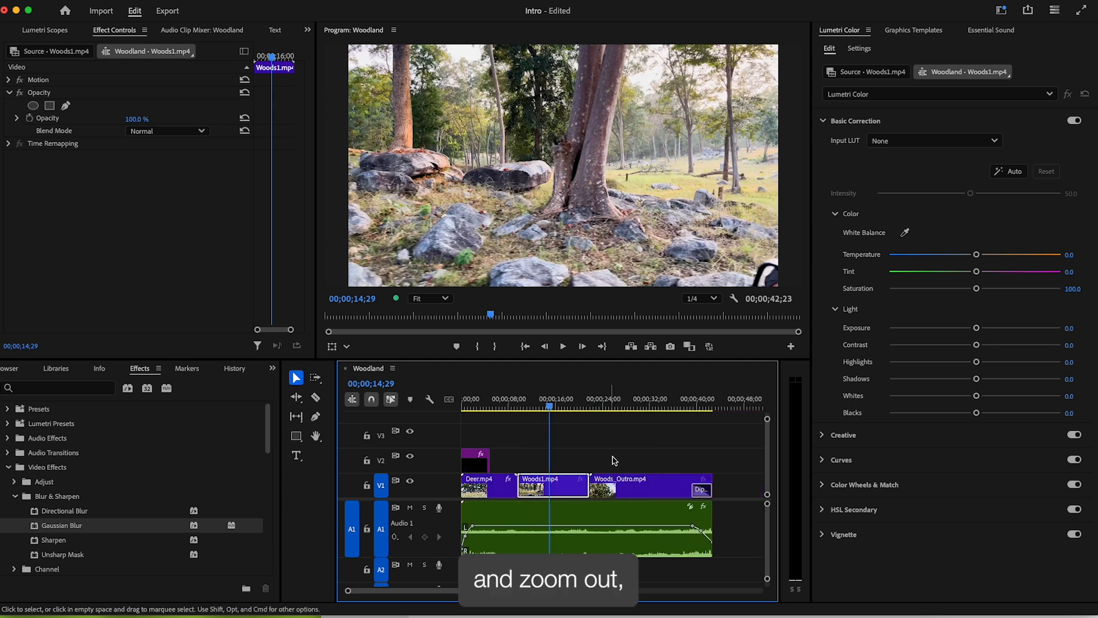
pyautogui.keyDown('shift'); pyautogui.click(633, 486); pyautogui.keyUp('shift')
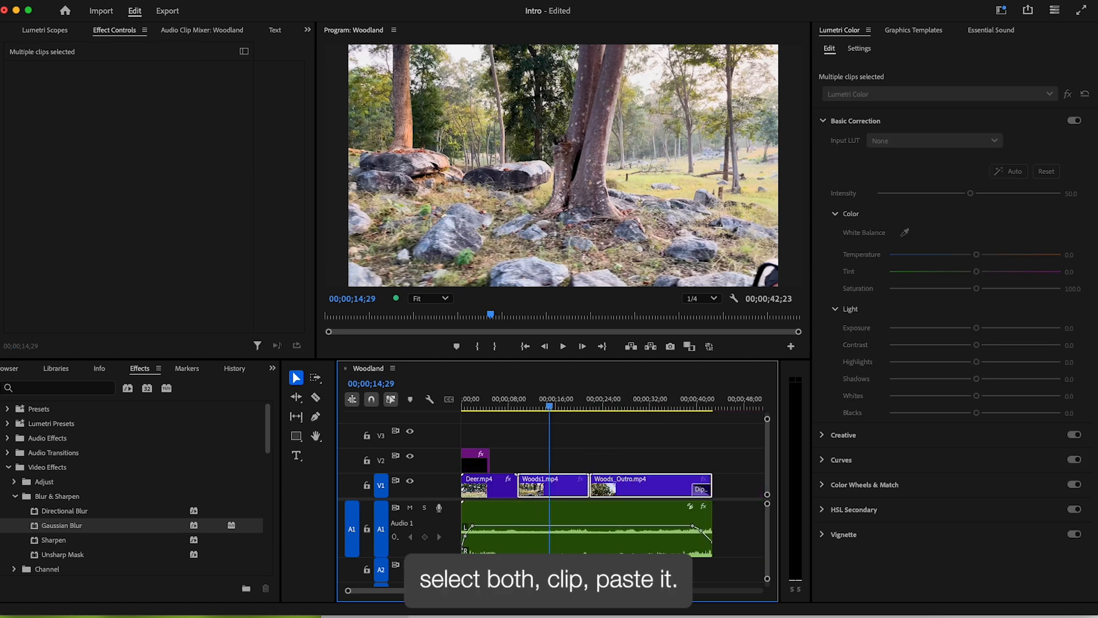
pyautogui.click(68, 0)
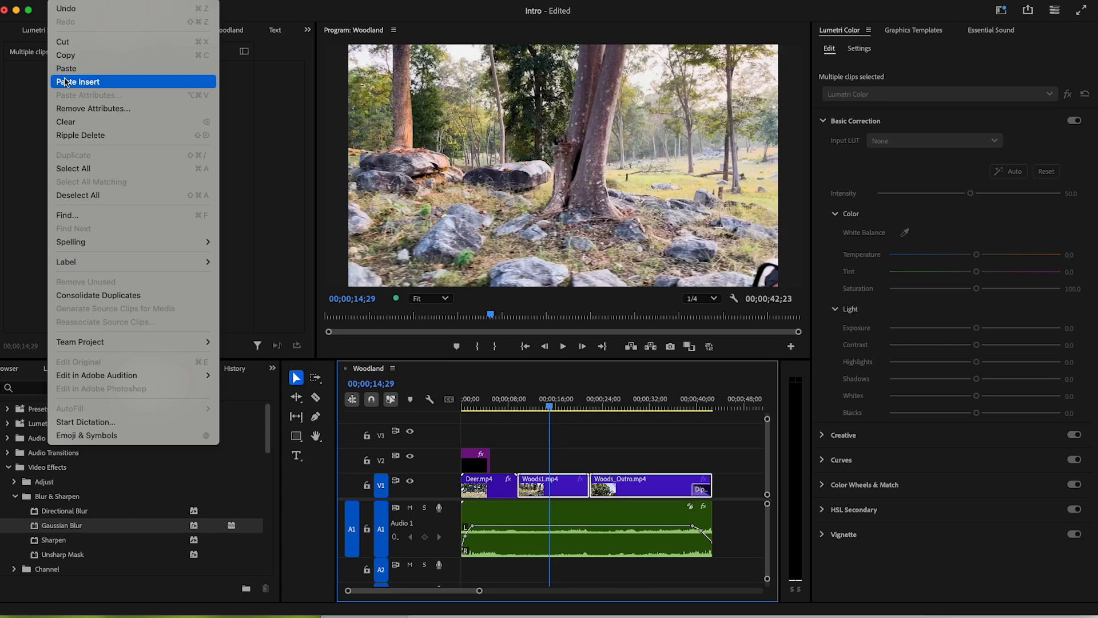
pyautogui.click(66, 68)
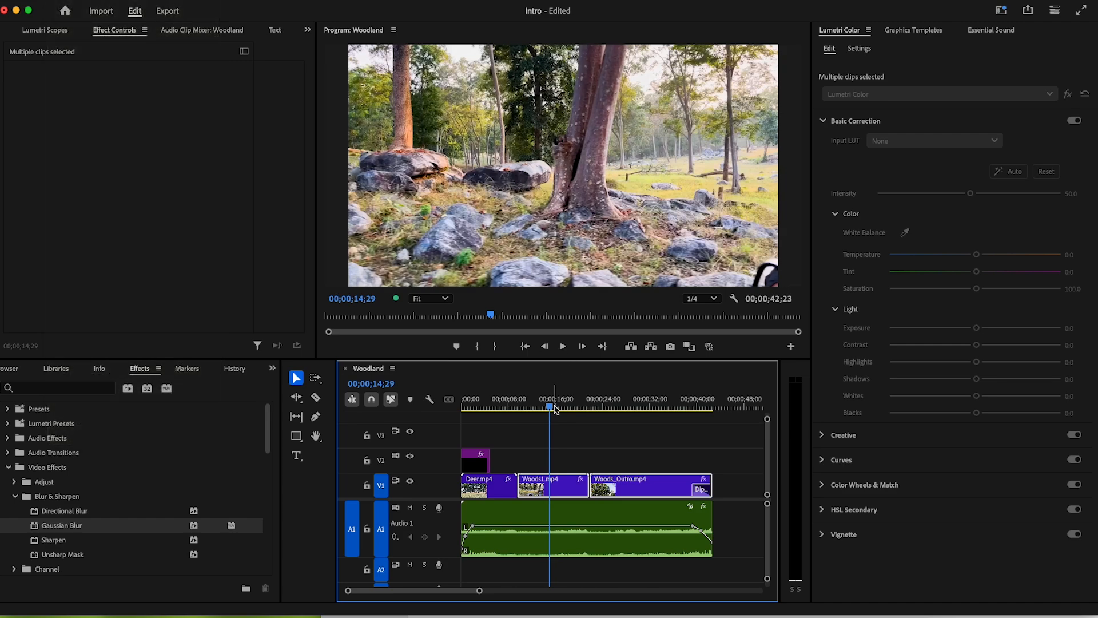
pyautogui.moveTo(549, 407); pyautogui.dragTo(463, 407)
pyautogui.click(512, 434)
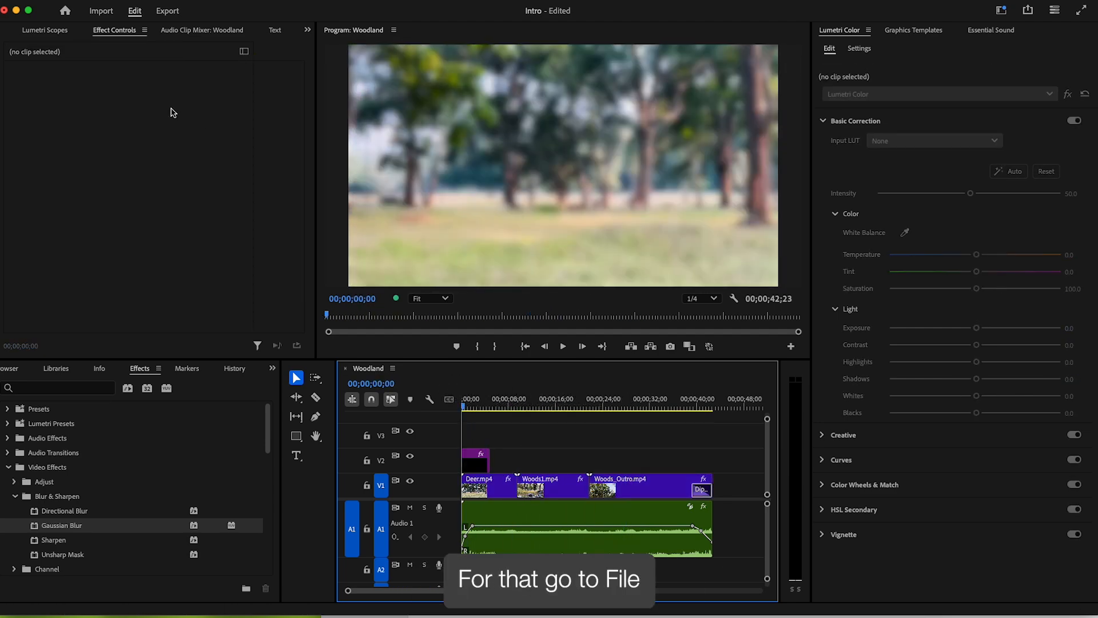
# - Open File > Export > Media for the Woodland sequence, output Woodland.mp4 in H.264
pyautogui.click(38, 4)
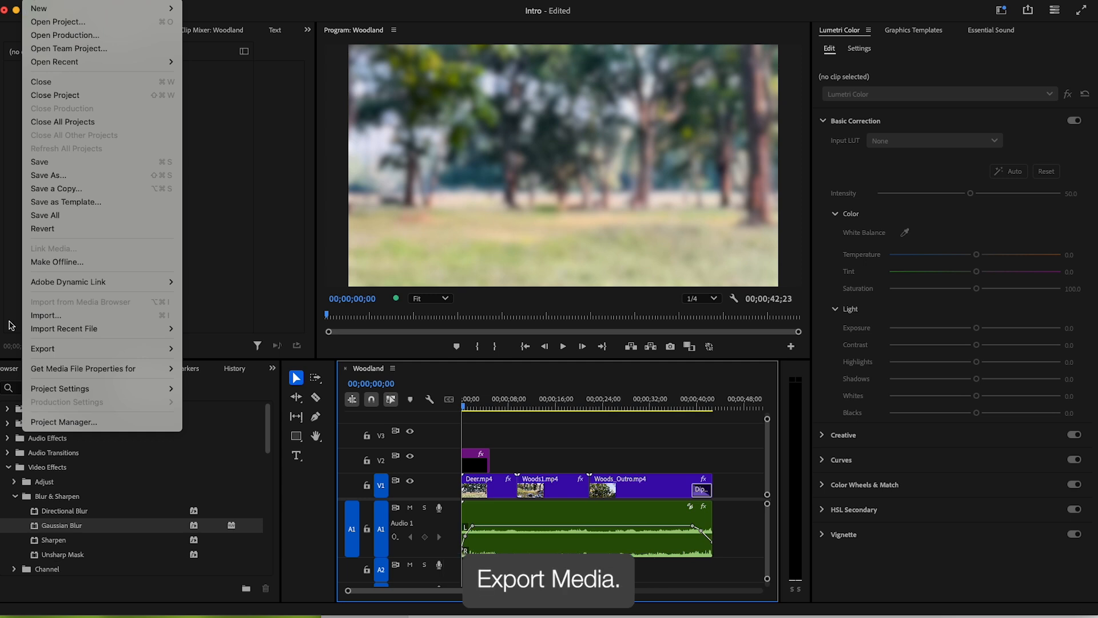
pyautogui.moveTo(143, 348)
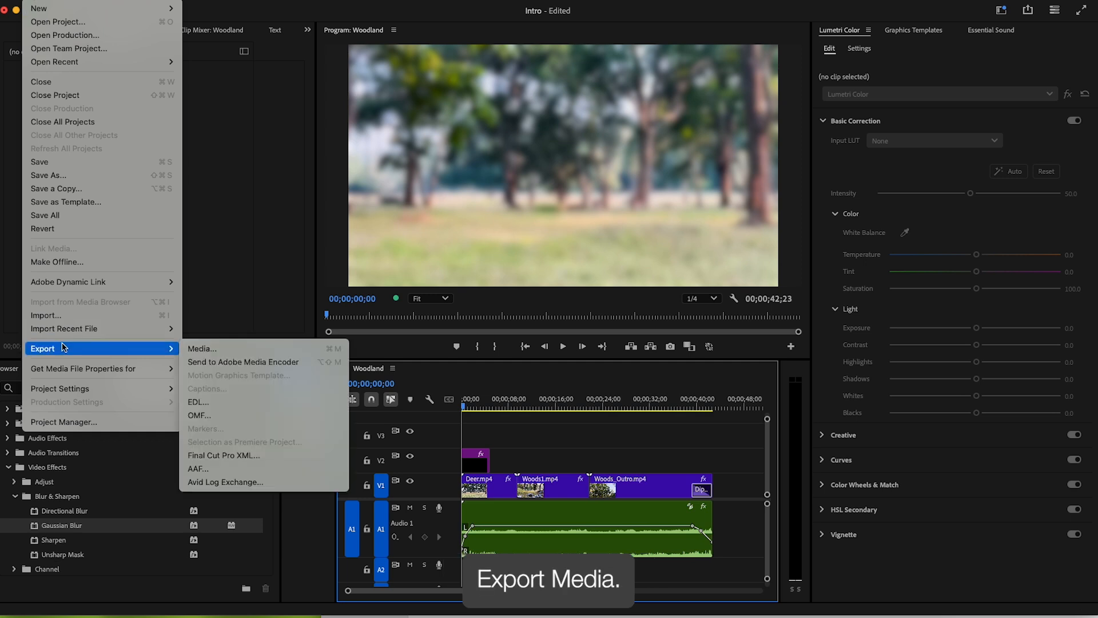
pyautogui.click(218, 349)
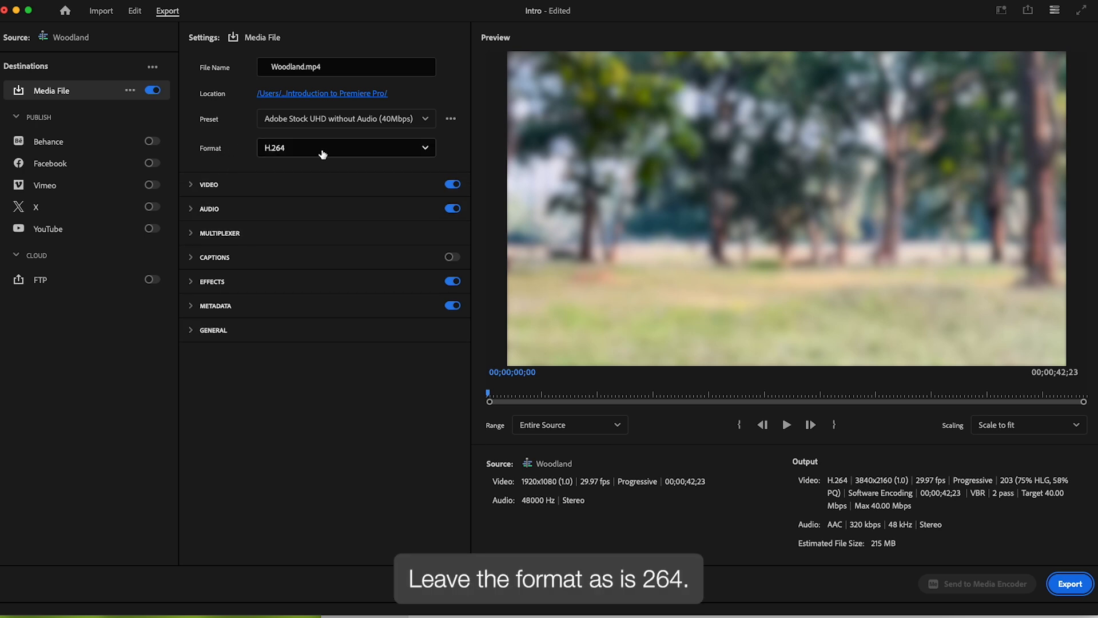
# - Export Woodland.mp4 as H.264 at Match Source 1920x1080, then reposition the playback window showing the result
pyautogui.click(194, 186)
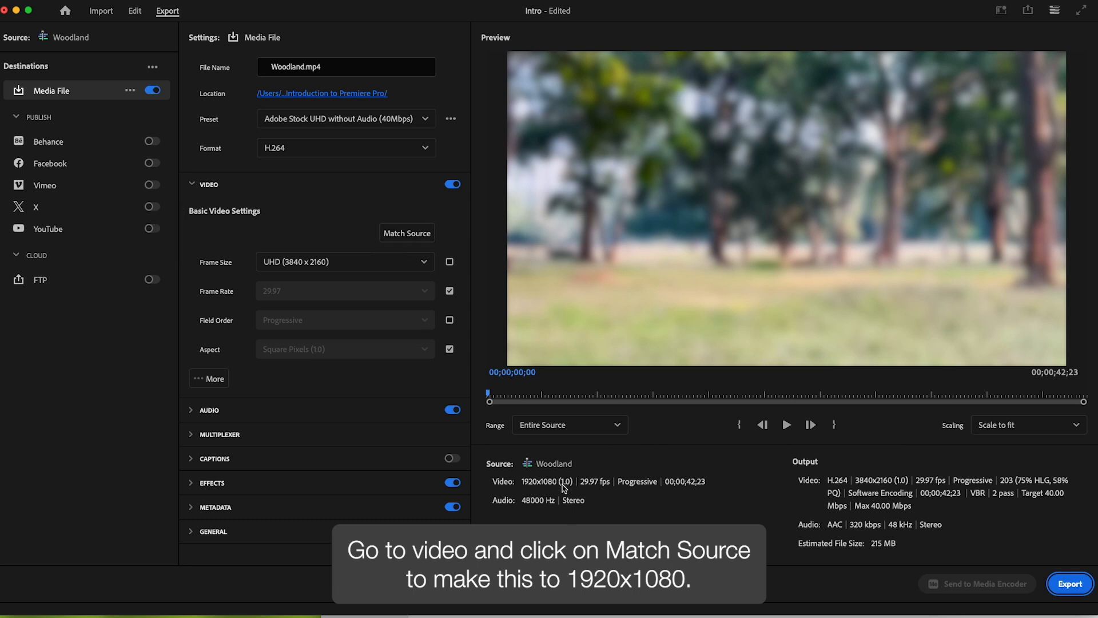
pyautogui.click(403, 234)
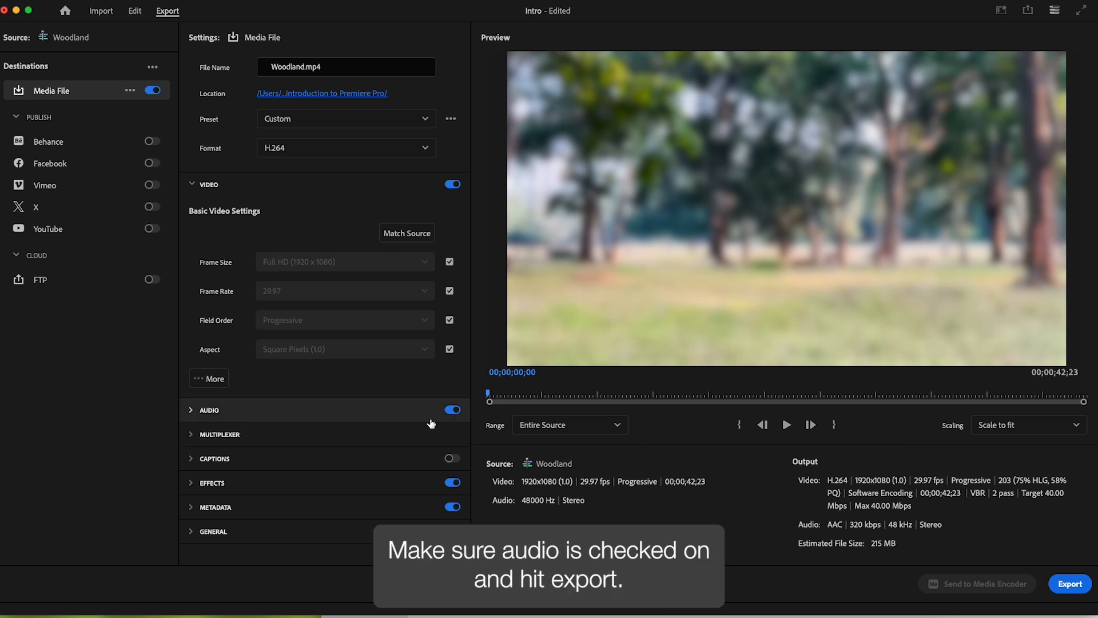
pyautogui.click(1070, 584)
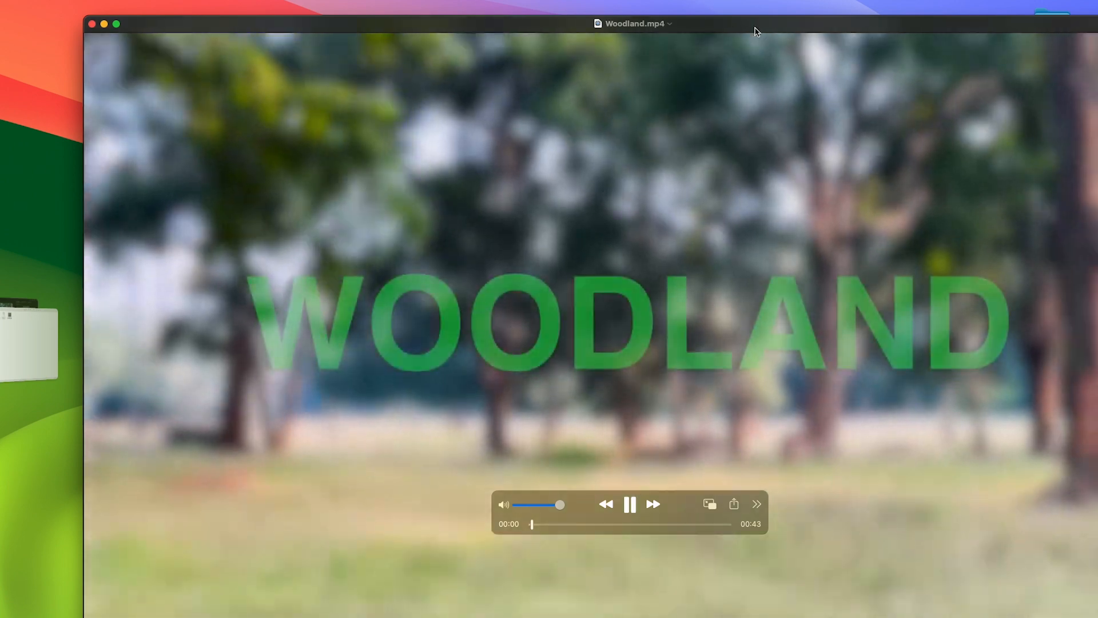
pyautogui.moveTo(749, 30); pyautogui.dragTo(709, 24)
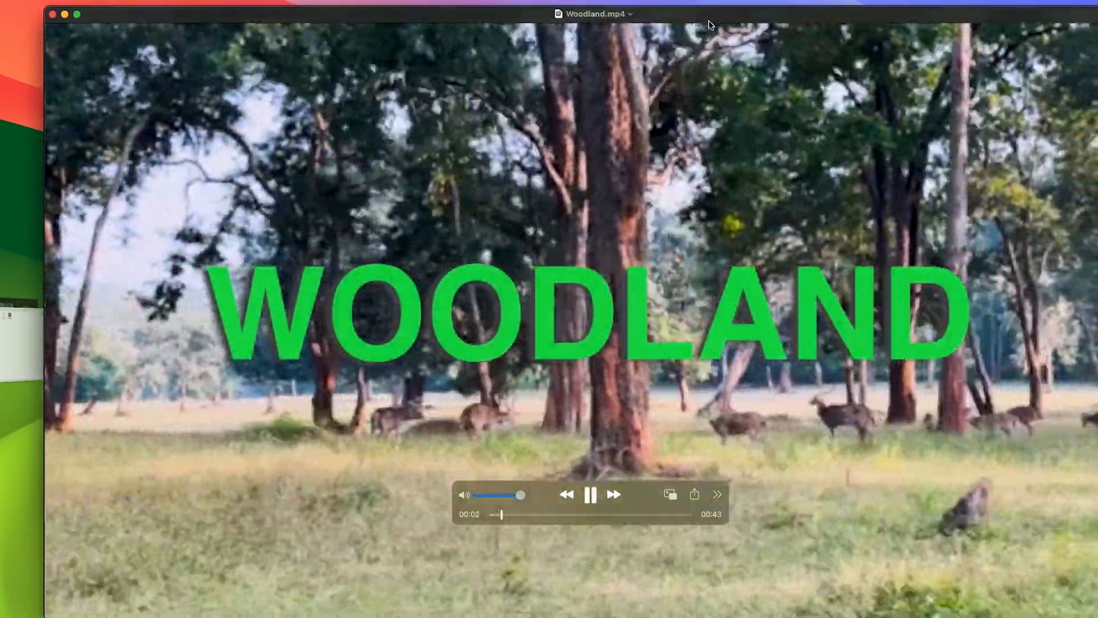